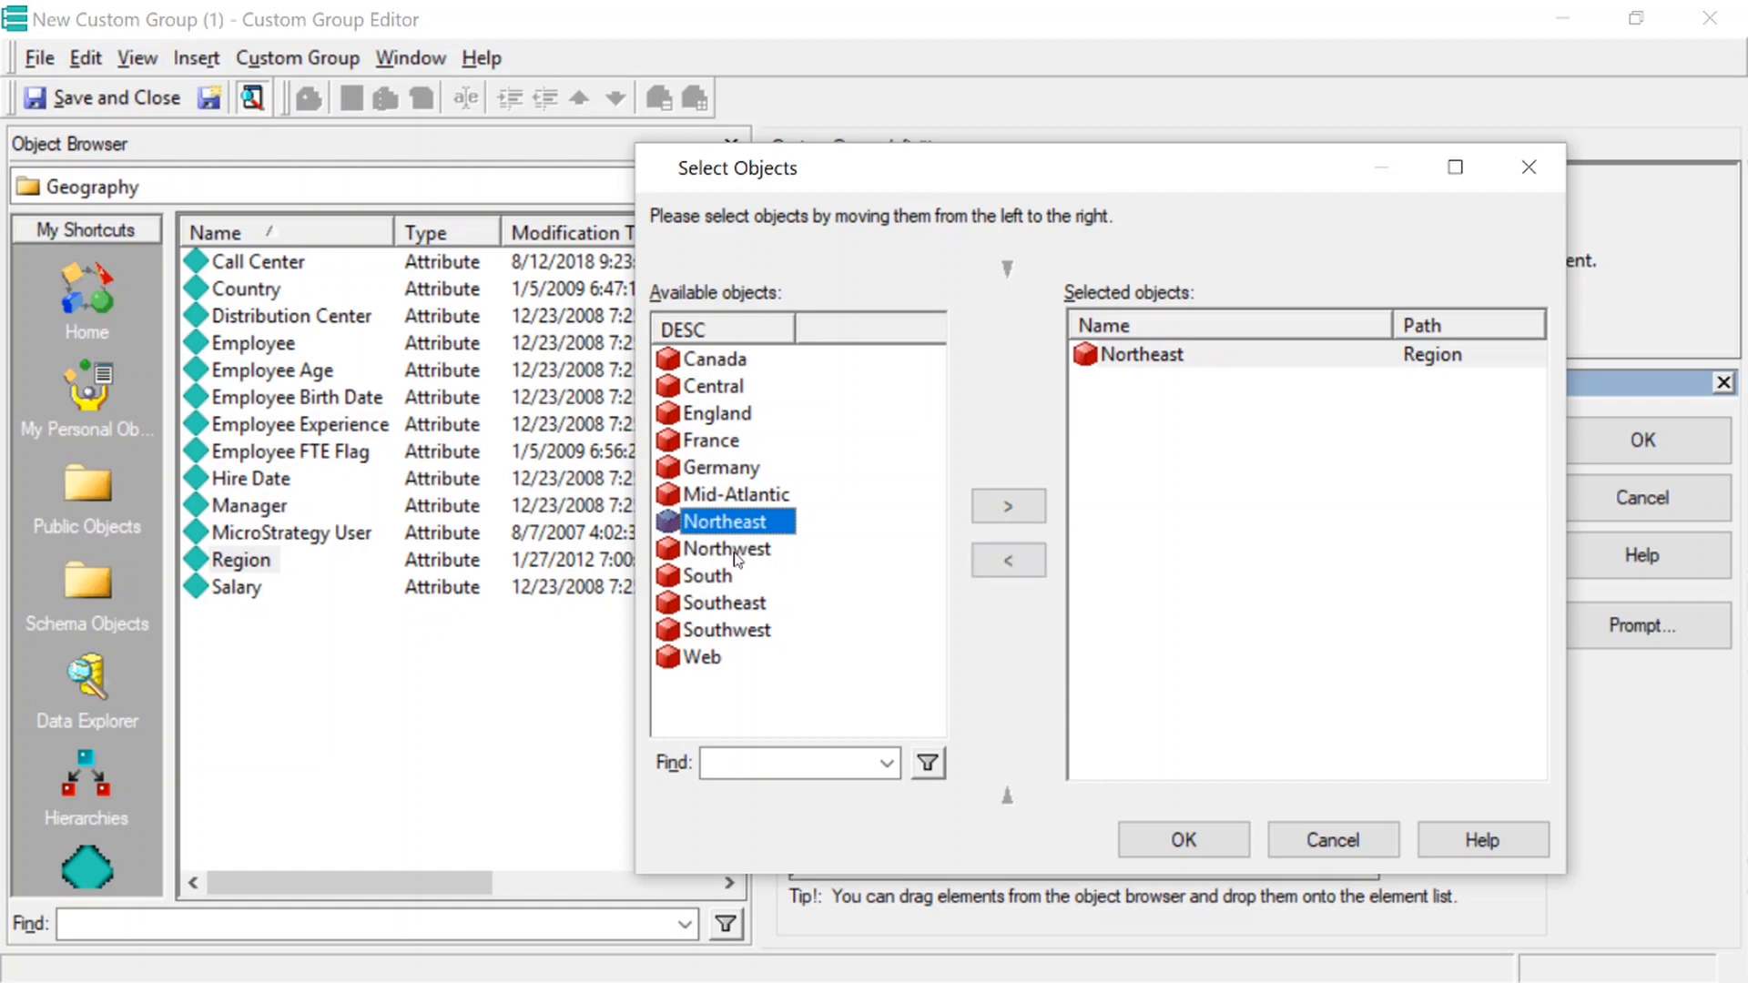
Qualify the first custom group element on the regions Northeast and Northwest, and rename the element as North
{"action": "left_click", "coordinate": [1207, 836]}
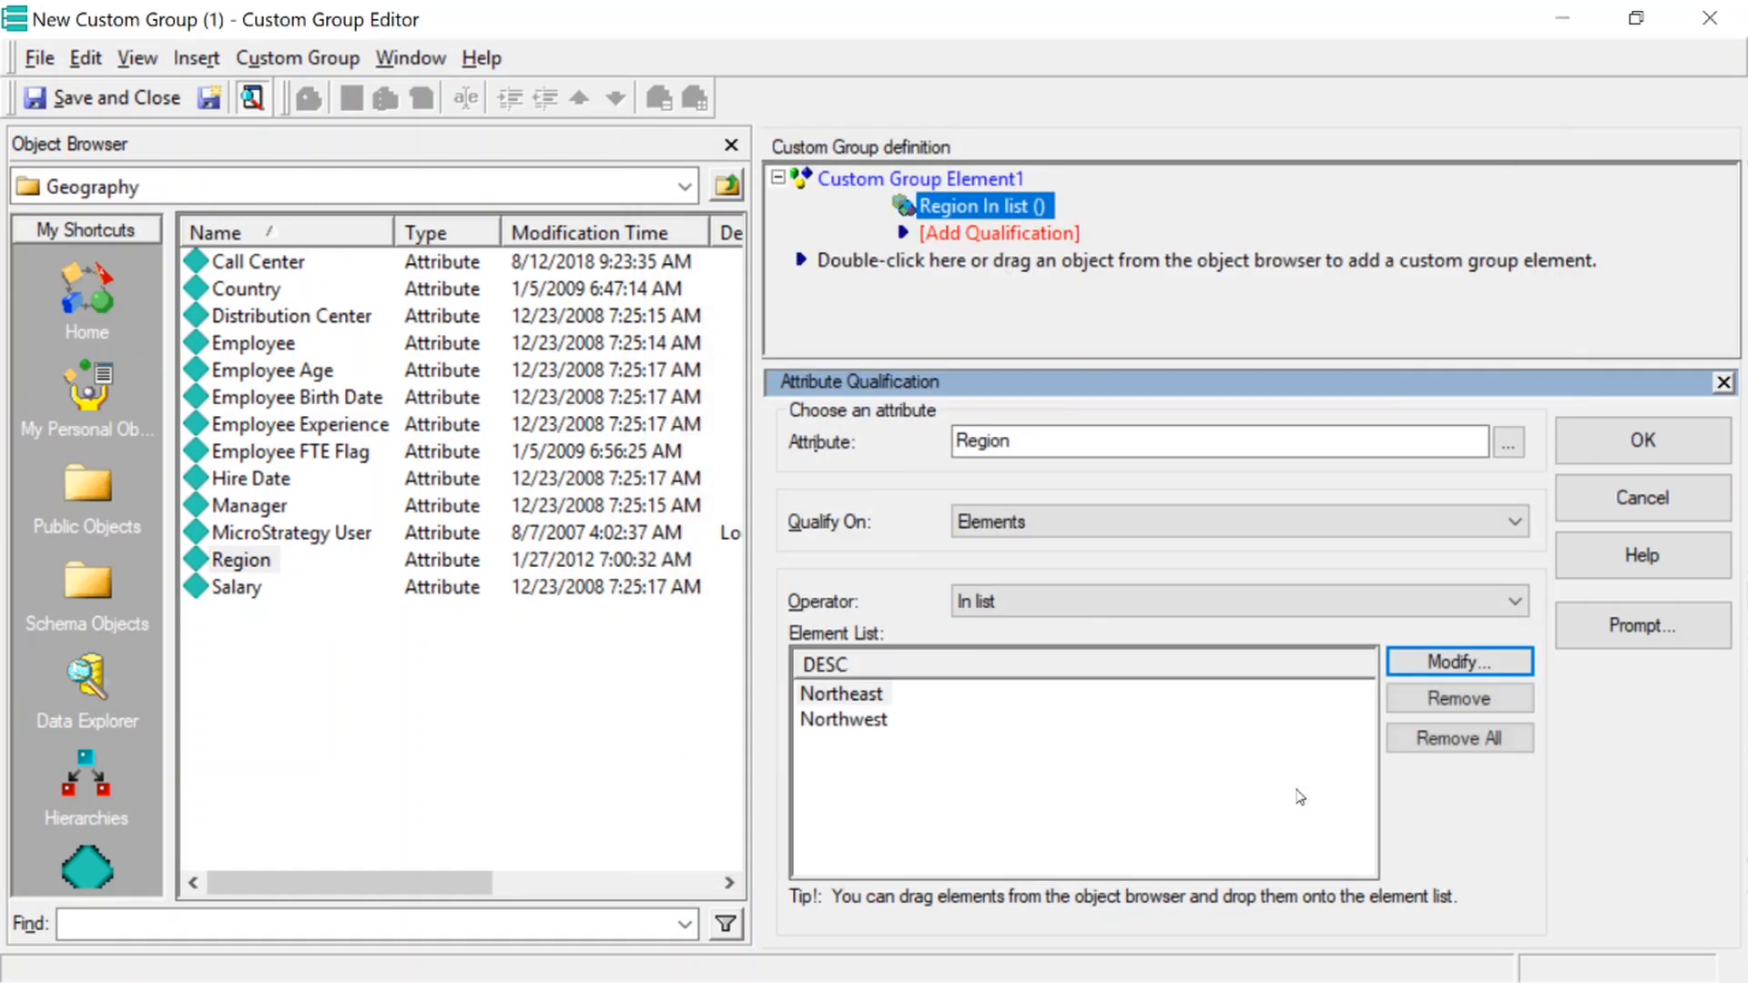
{"action": "left_click", "coordinate": [1582, 455]}
{"action": "right_click", "coordinate": [867, 180]}
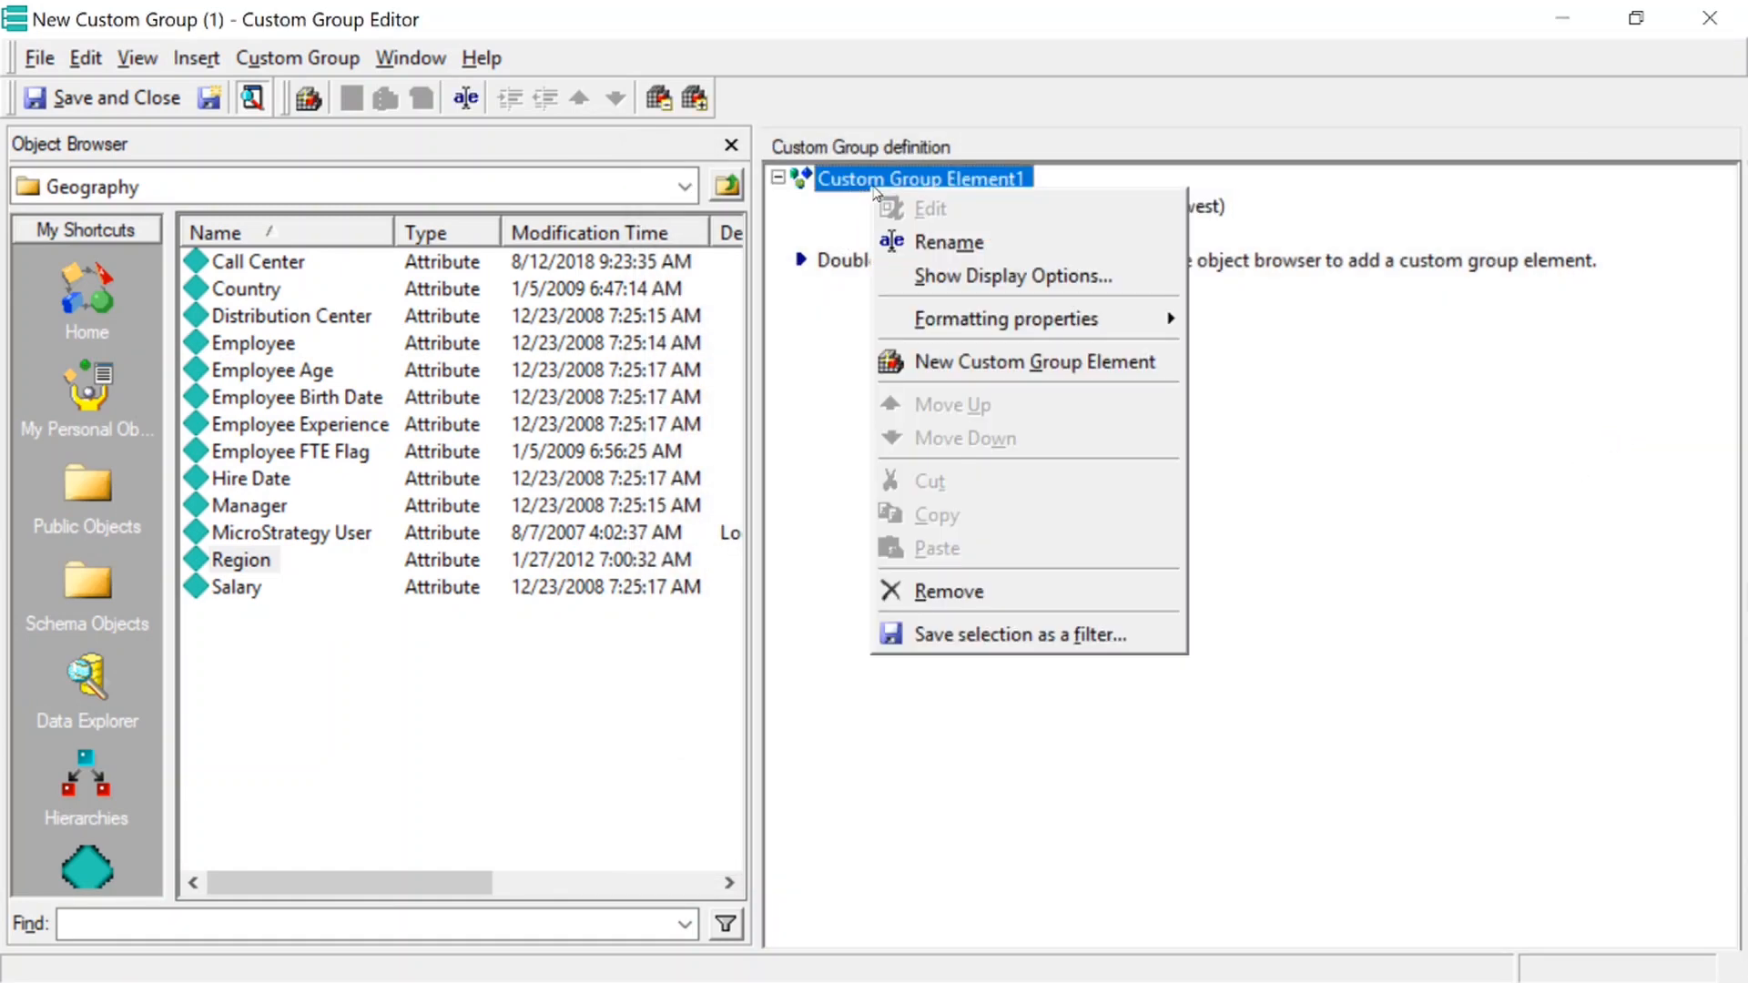
{"action": "left_click", "coordinate": [980, 237]}
{"action": "type", "text": "North"}
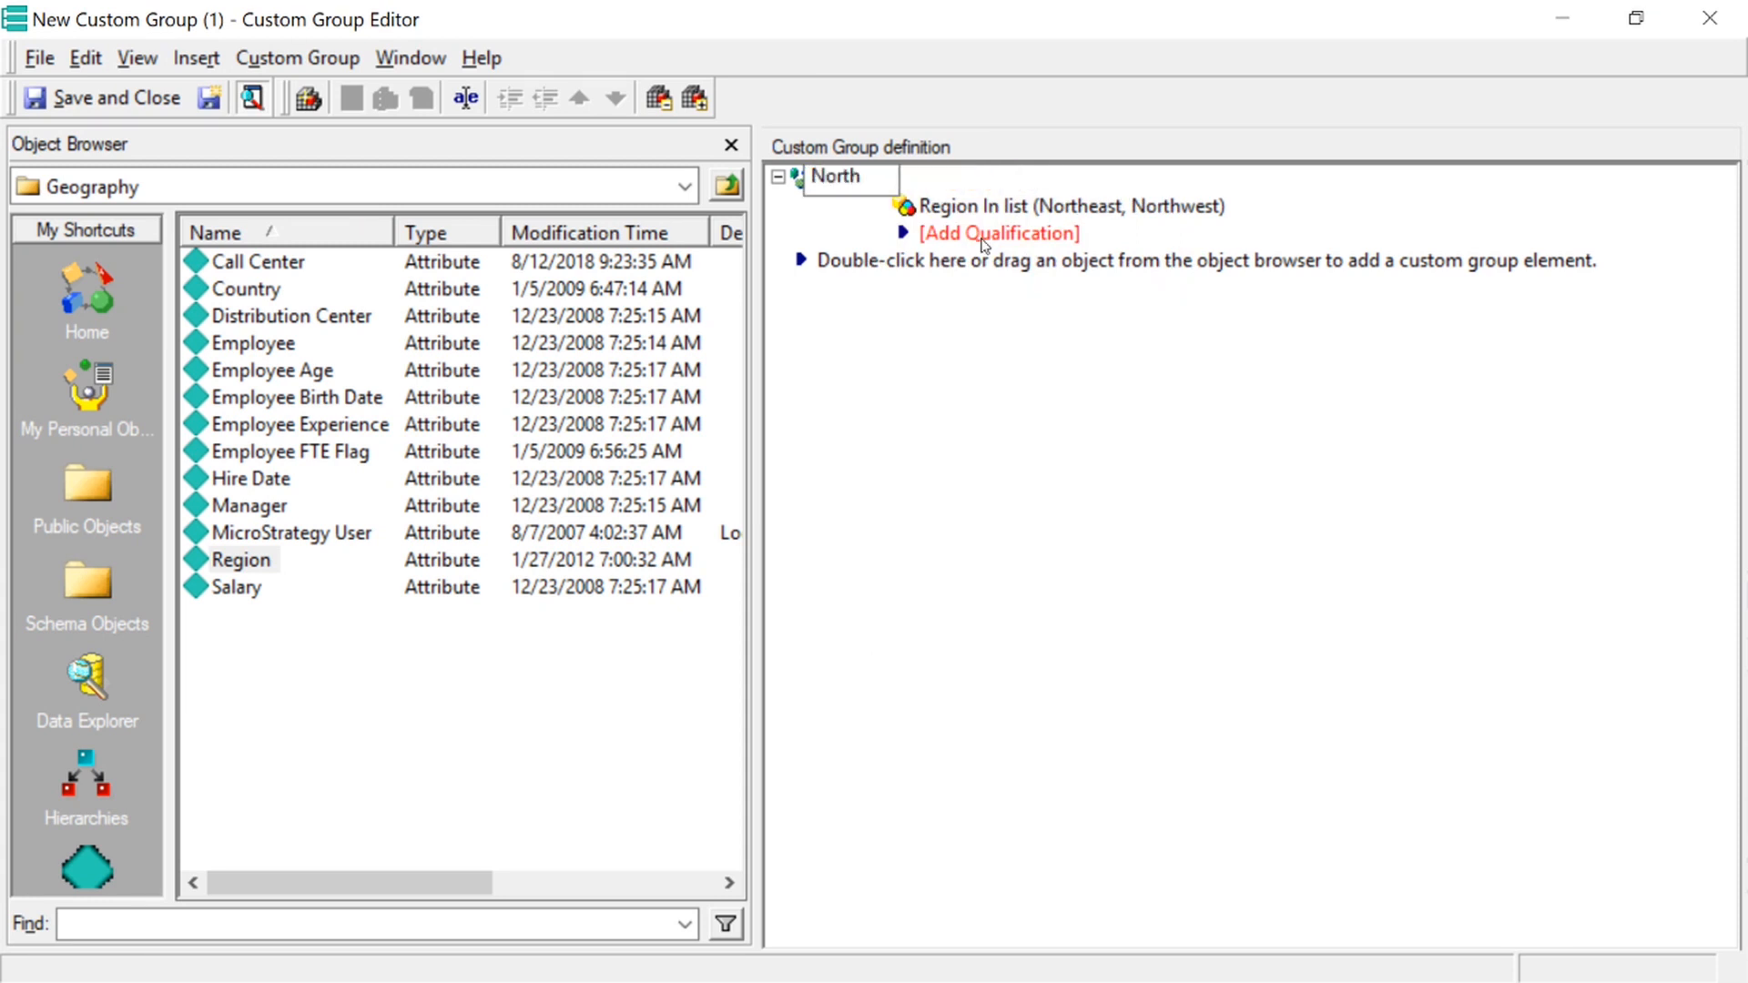
{"action": "key", "text": "Return"}
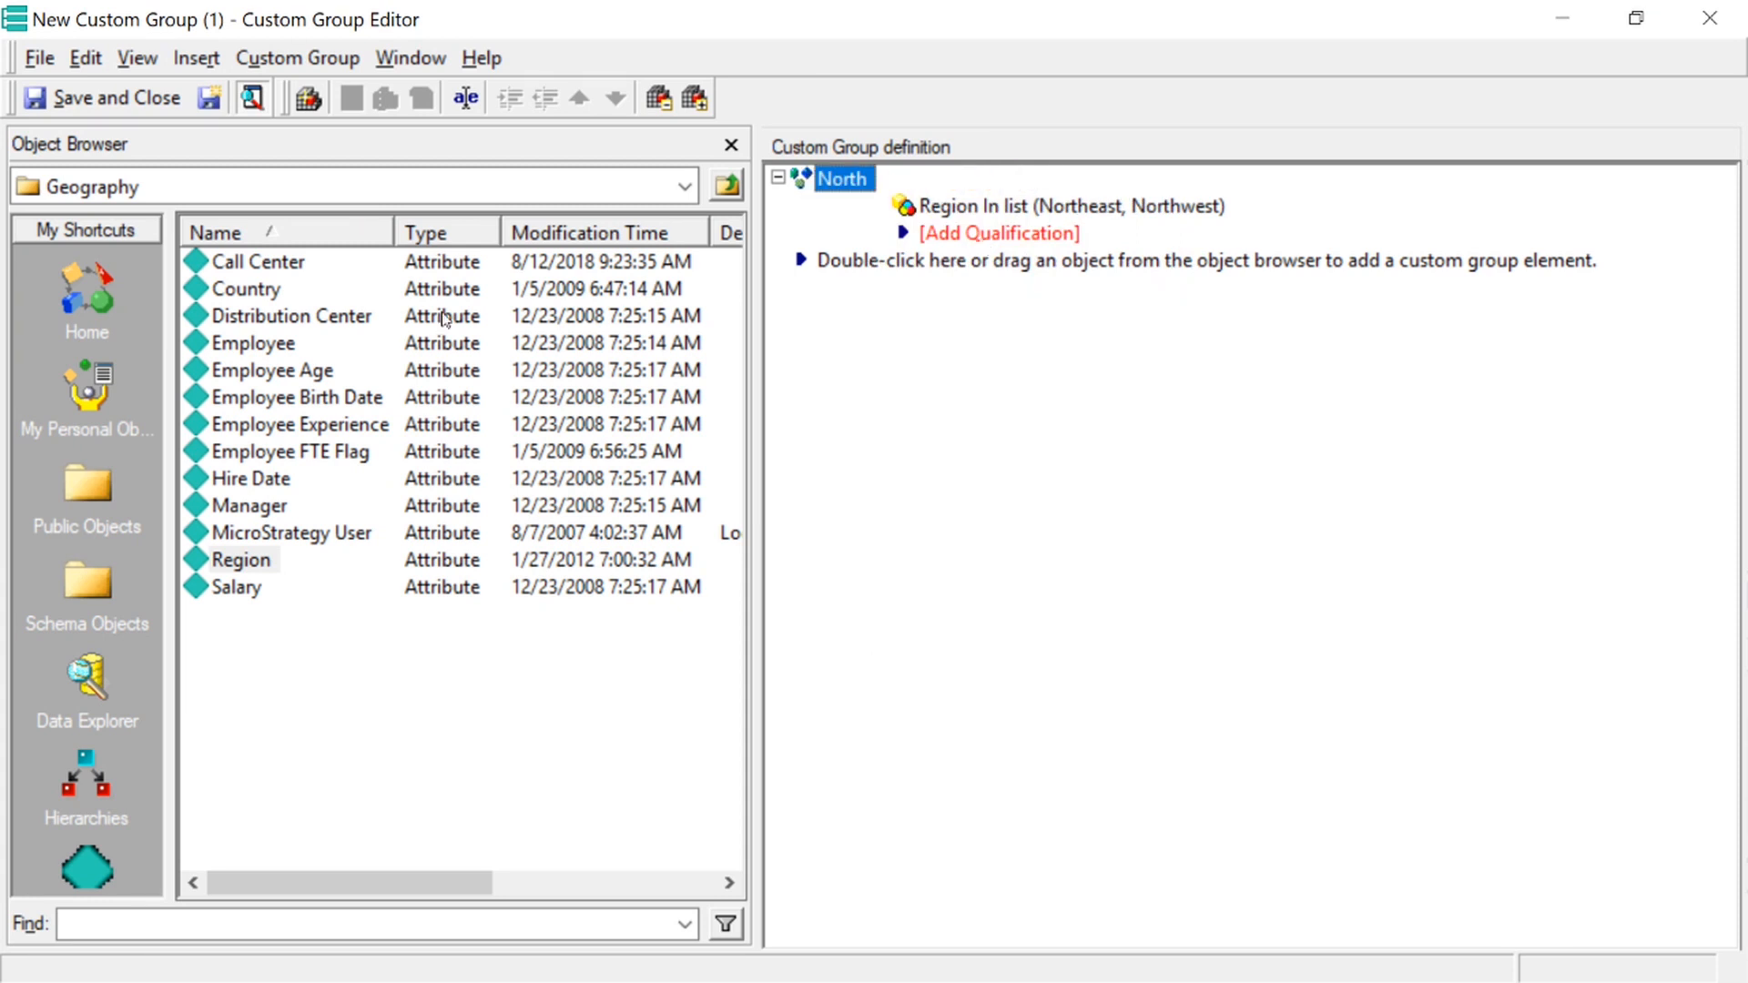
Add a second custom group element from the Region attribute, with Mid-Atlantic as its only listed region
{"action": "left_click_drag", "start_coordinate": [250, 566], "coordinate": [905, 273]}
{"action": "left_click", "coordinate": [1456, 661]}
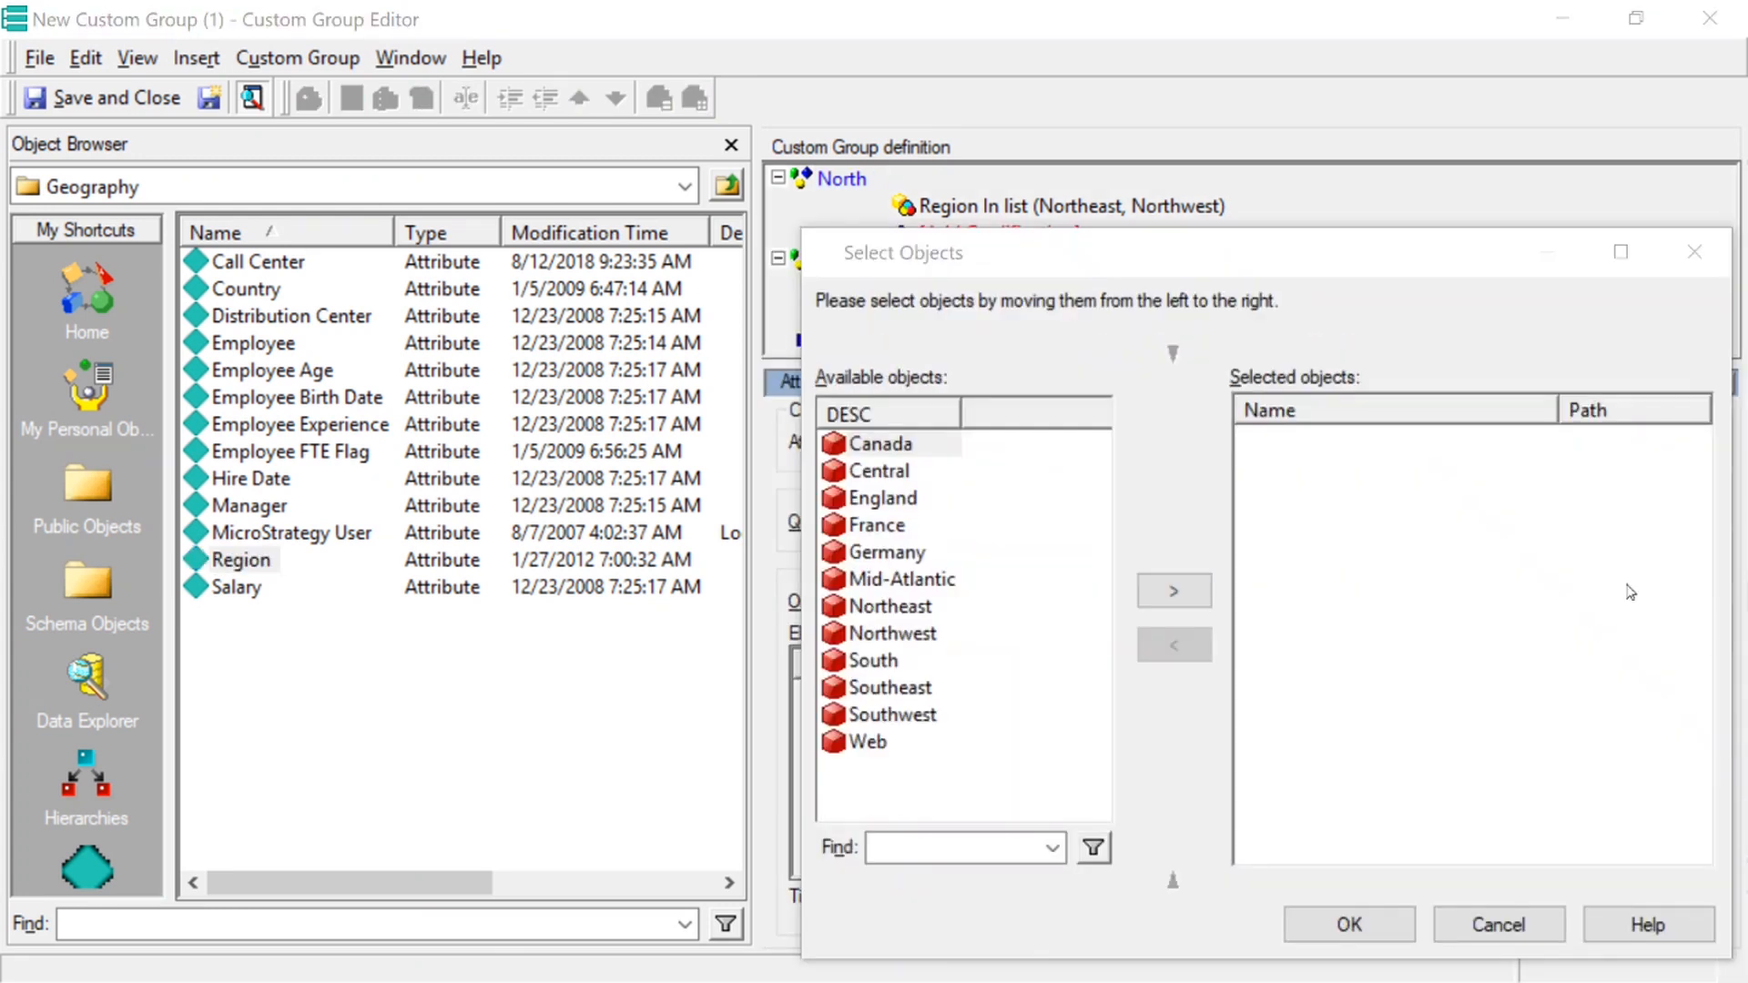
{"action": "double_click", "coordinate": [860, 579]}
{"action": "left_click", "coordinate": [1361, 935]}
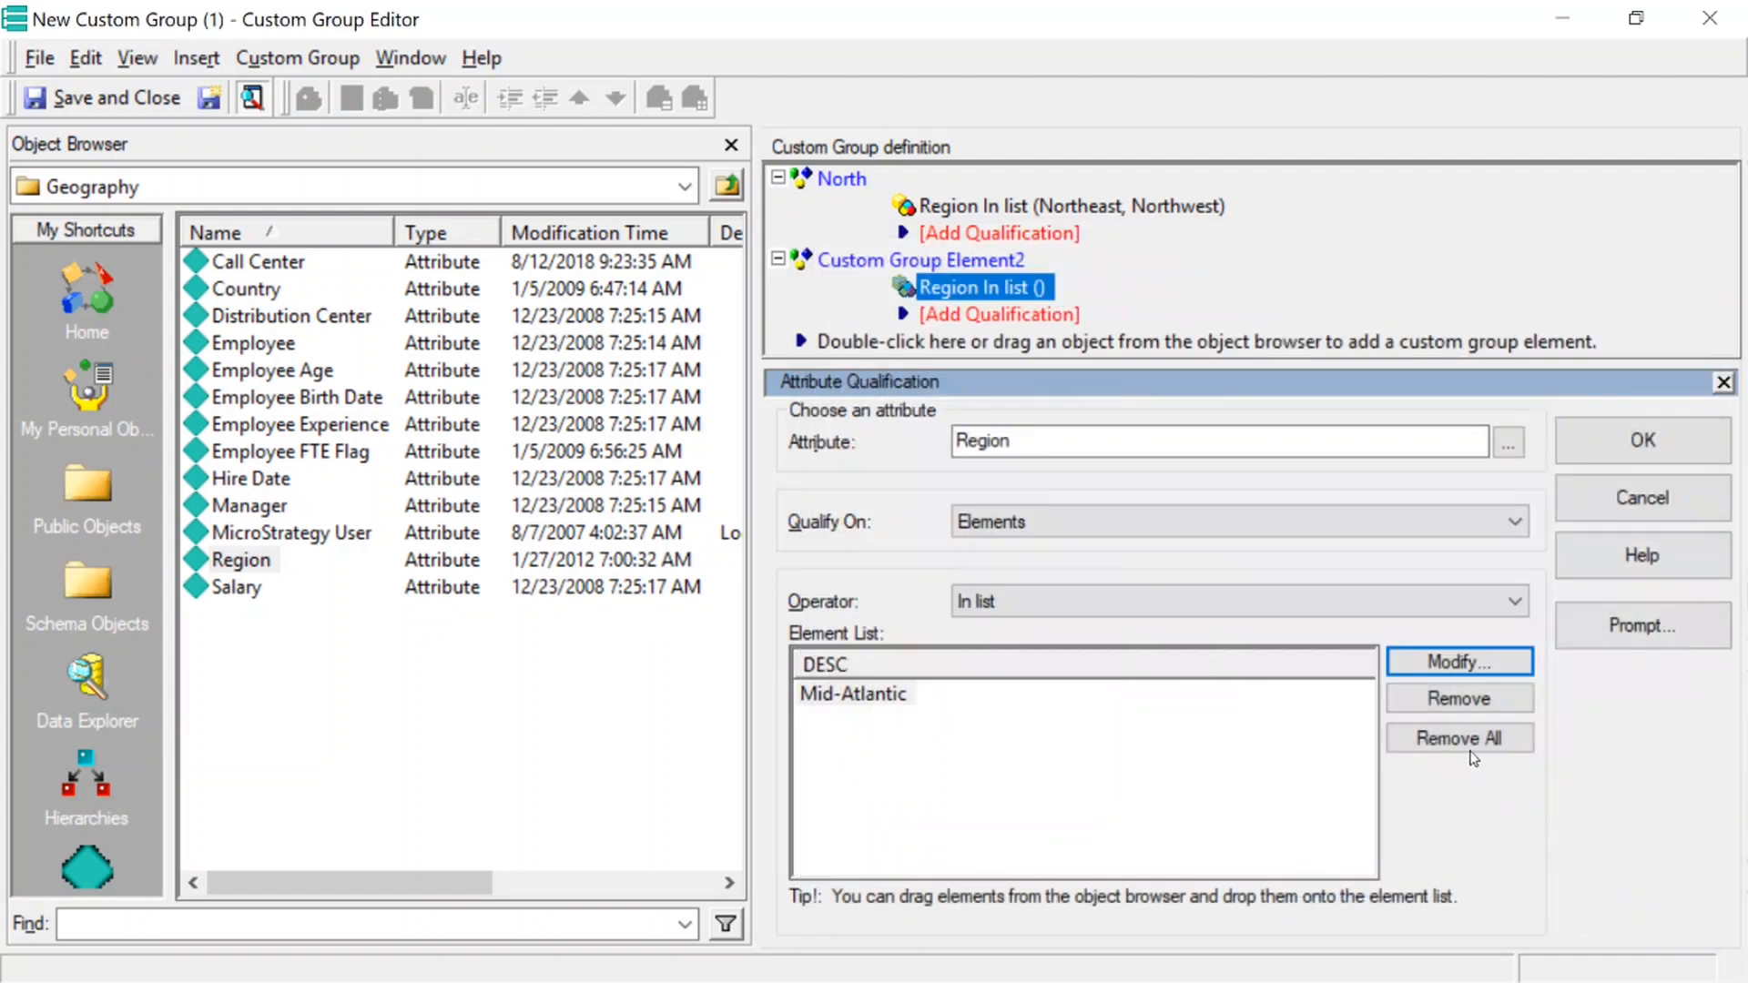
{"action": "left_click", "coordinate": [1670, 444]}
Rename the second custom group element as Mid
{"action": "right_click", "coordinate": [859, 262]}
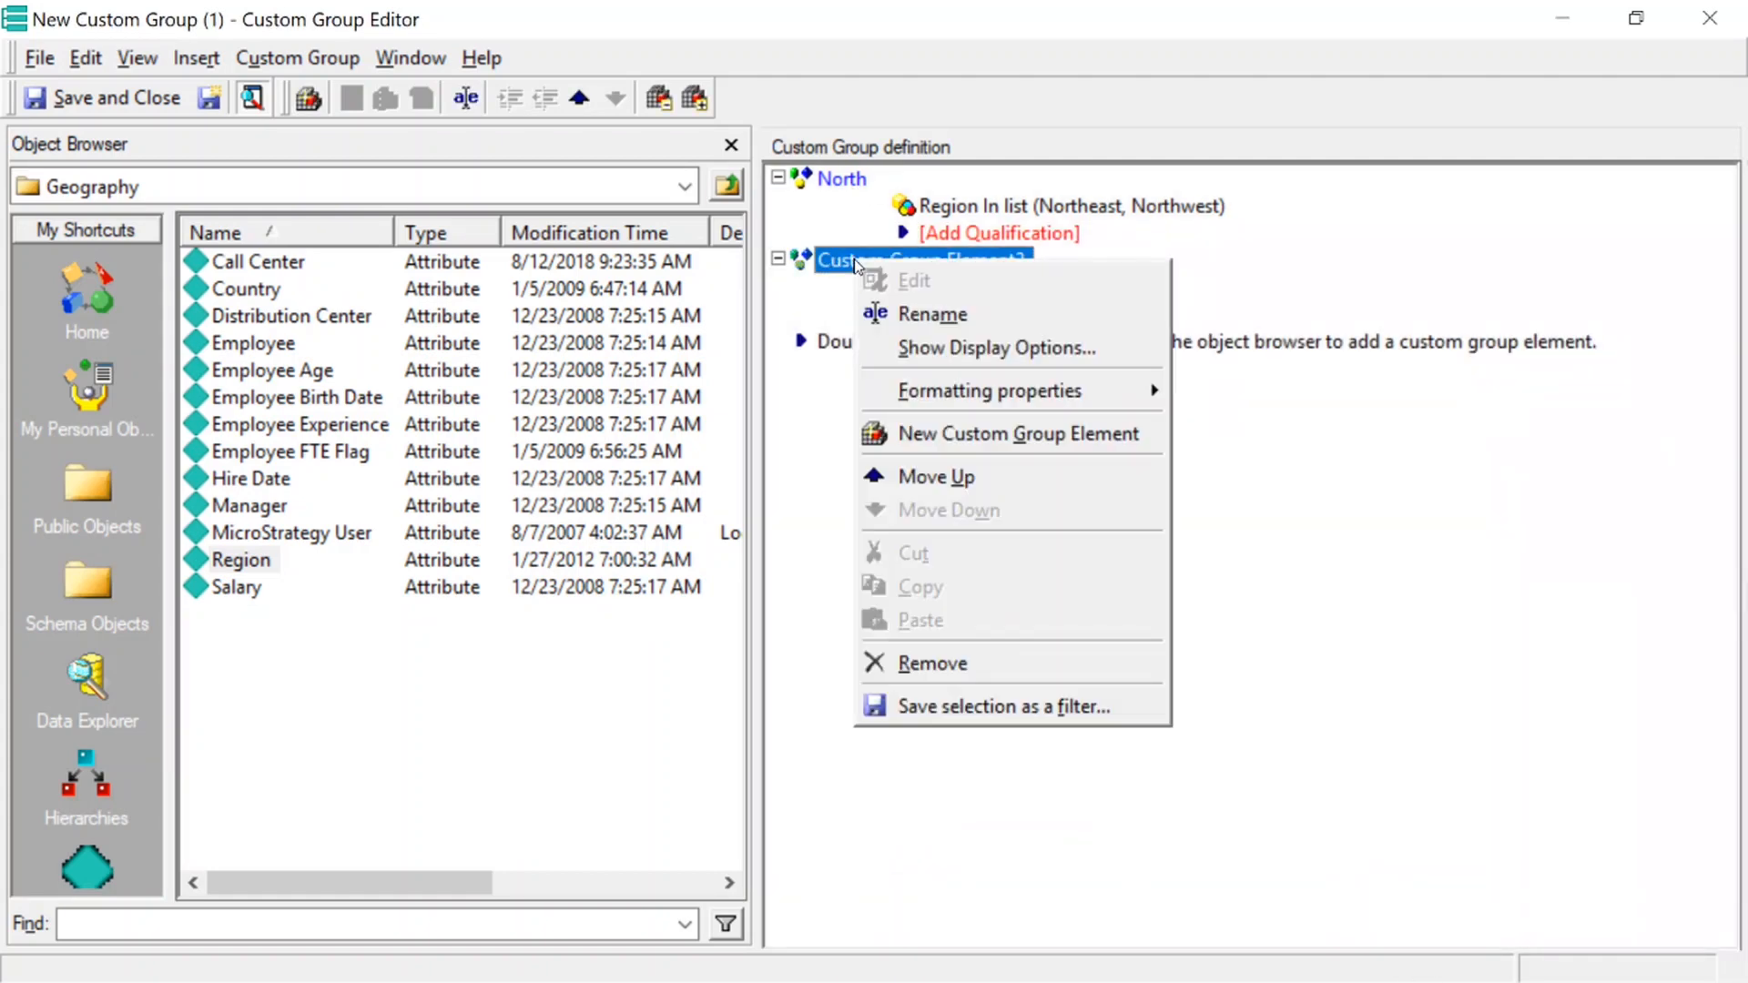
{"action": "left_click", "coordinate": [921, 310]}
{"action": "type", "text": "Mid"}
{"action": "key", "text": "Return"}
Add a third custom group element from the Region attribute, listing South, Southeast and Southwest
{"action": "left_click_drag", "start_coordinate": [227, 551], "coordinate": [824, 350]}
{"action": "left_click", "coordinate": [1459, 661]}
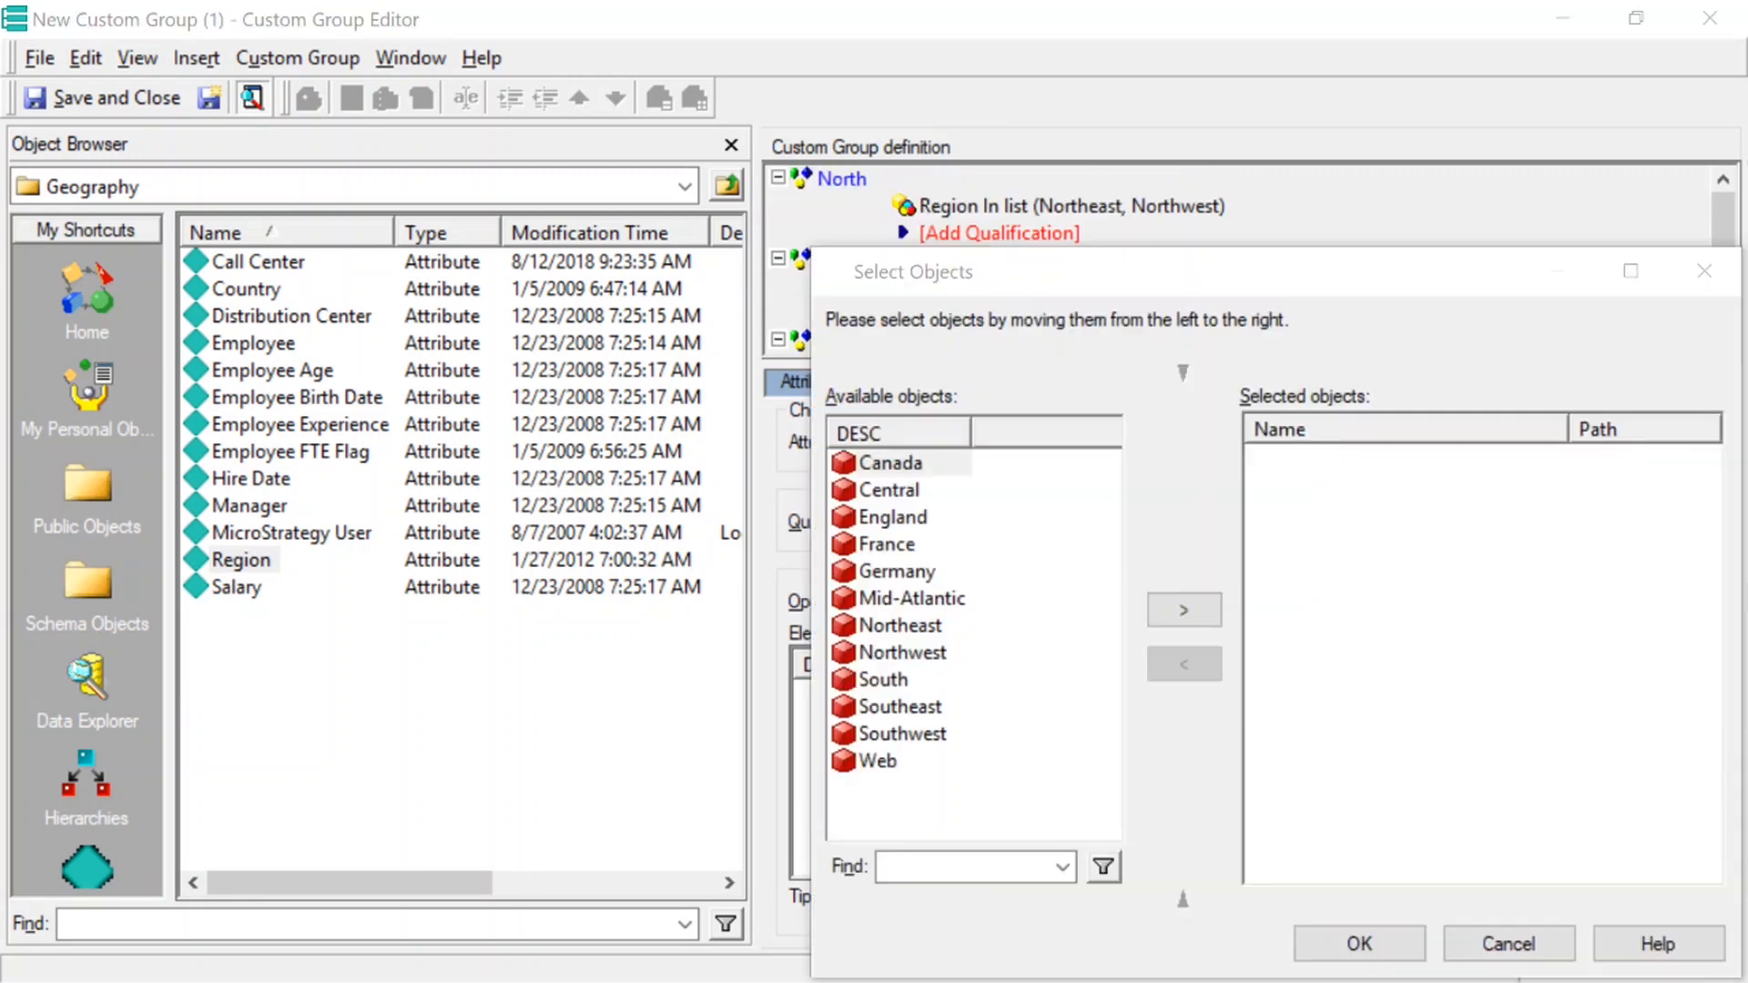
{"action": "double_click", "coordinate": [908, 680]}
{"action": "double_click", "coordinate": [908, 709]}
{"action": "double_click", "coordinate": [914, 734]}
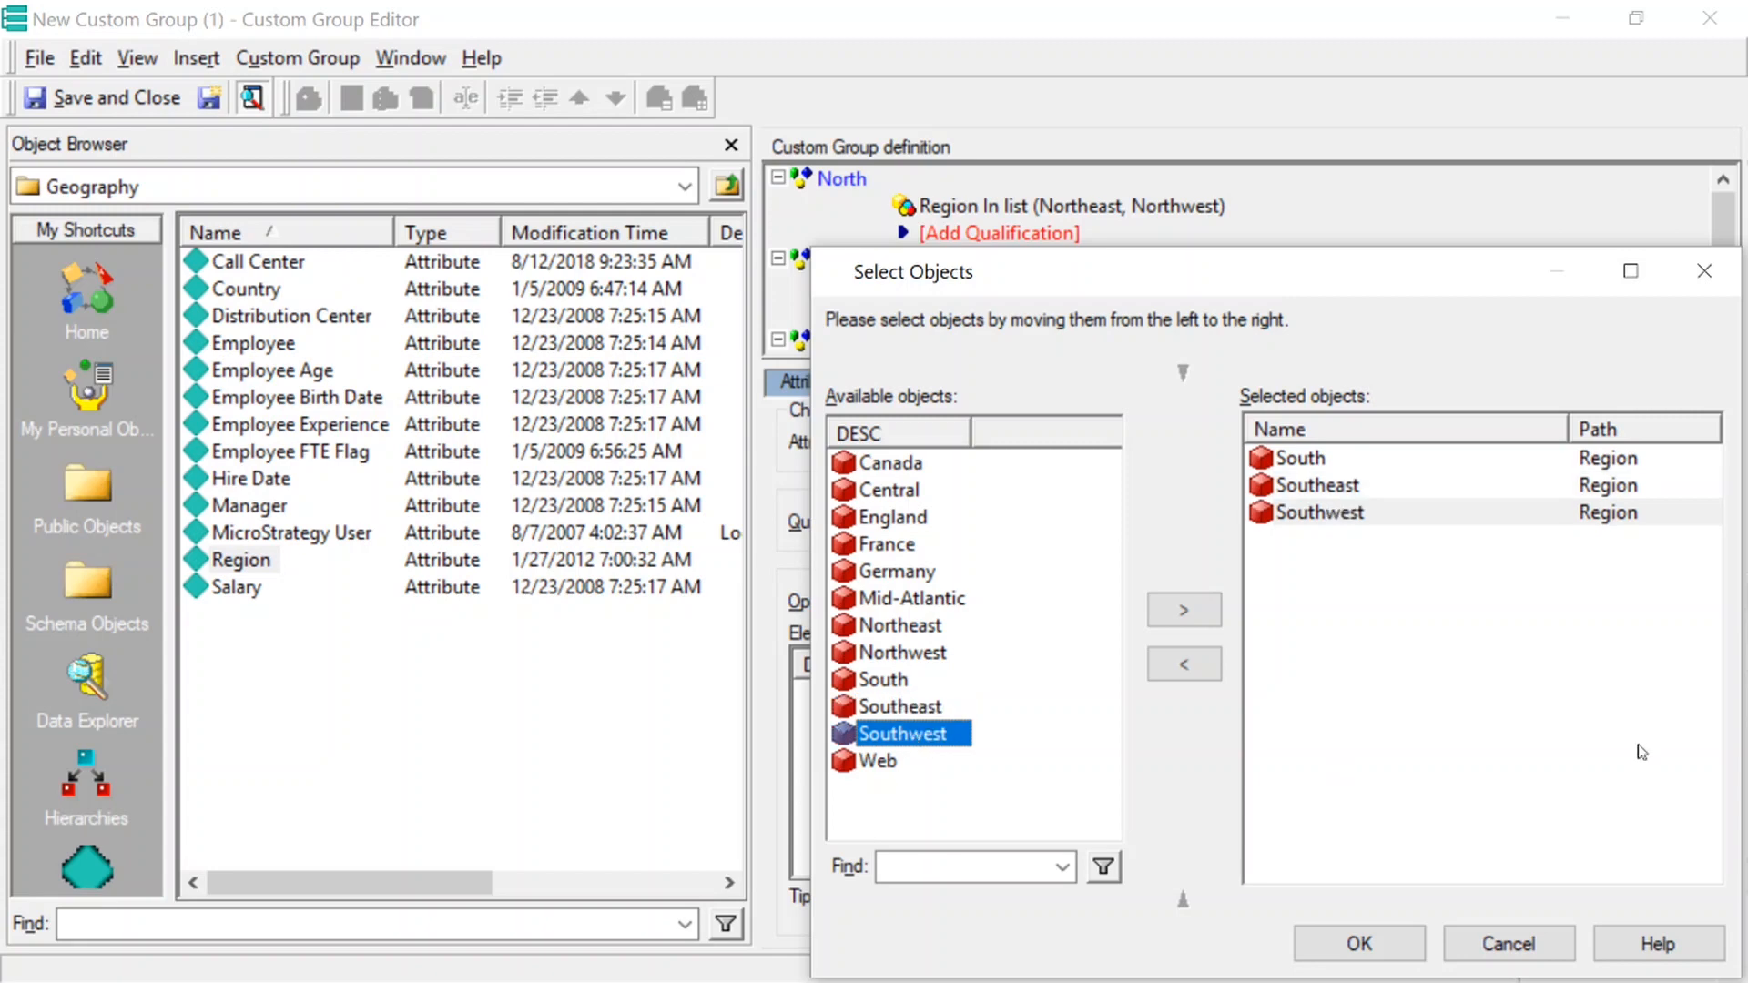
{"action": "left_click", "coordinate": [1401, 942]}
{"action": "left_click", "coordinate": [1643, 439]}
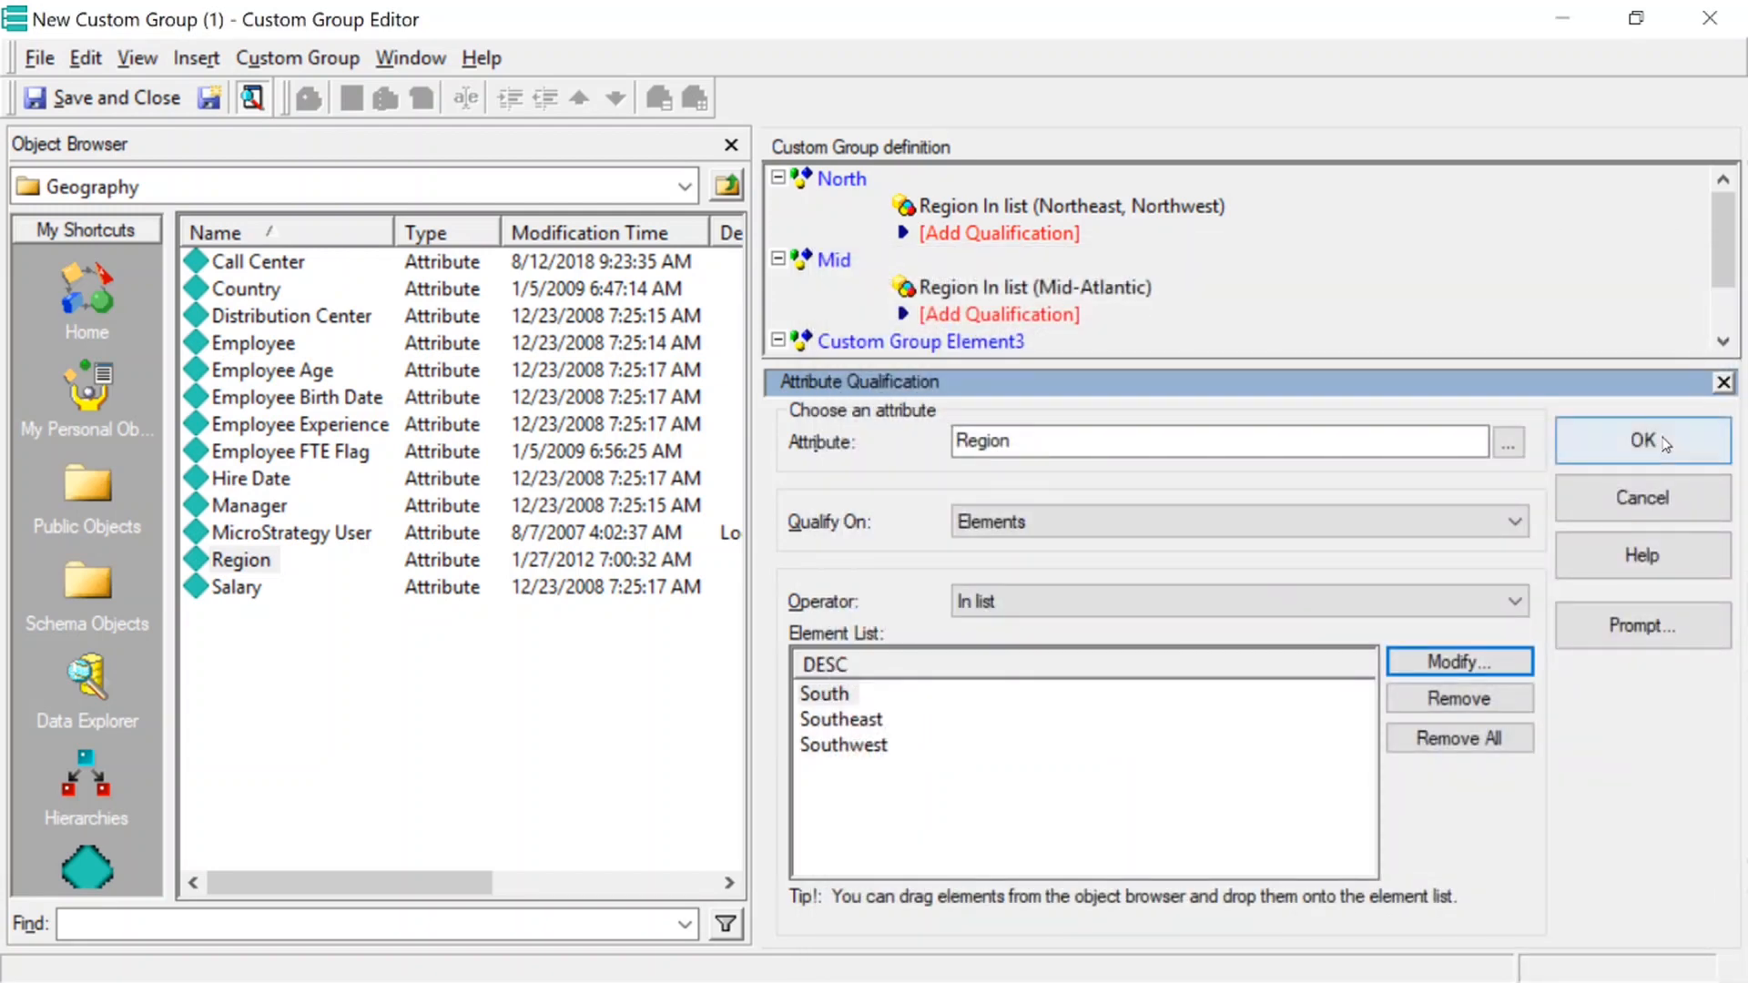
Rename the third custom group element as South
{"action": "left_click", "coordinate": [863, 340]}
{"action": "right_click", "coordinate": [863, 340]}
{"action": "left_click", "coordinate": [906, 385]}
{"action": "type", "text": "So"}
{"action": "type", "text": "r"}
{"action": "key", "text": "BackSpace"}
{"action": "type", "text": "th"}
{"action": "key", "text": "BackSpace"}
{"action": "key", "text": "BackSpace"}
{"action": "type", "text": "uth"}
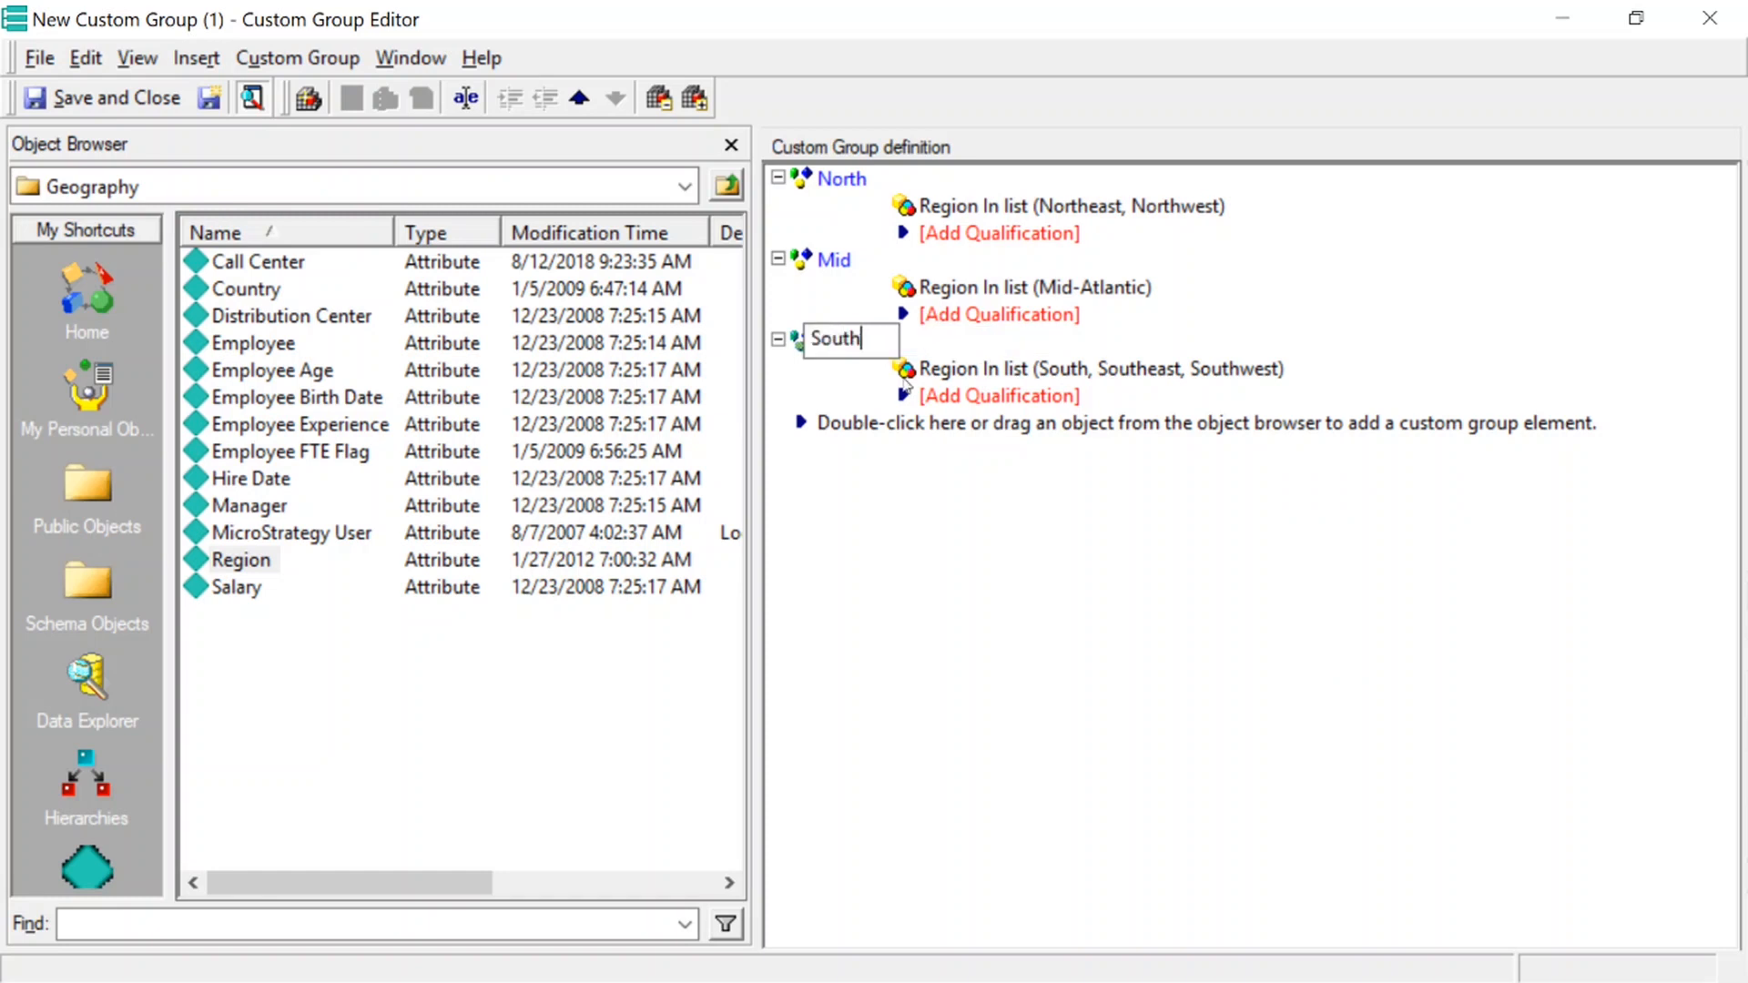
{"action": "key", "text": "Return"}
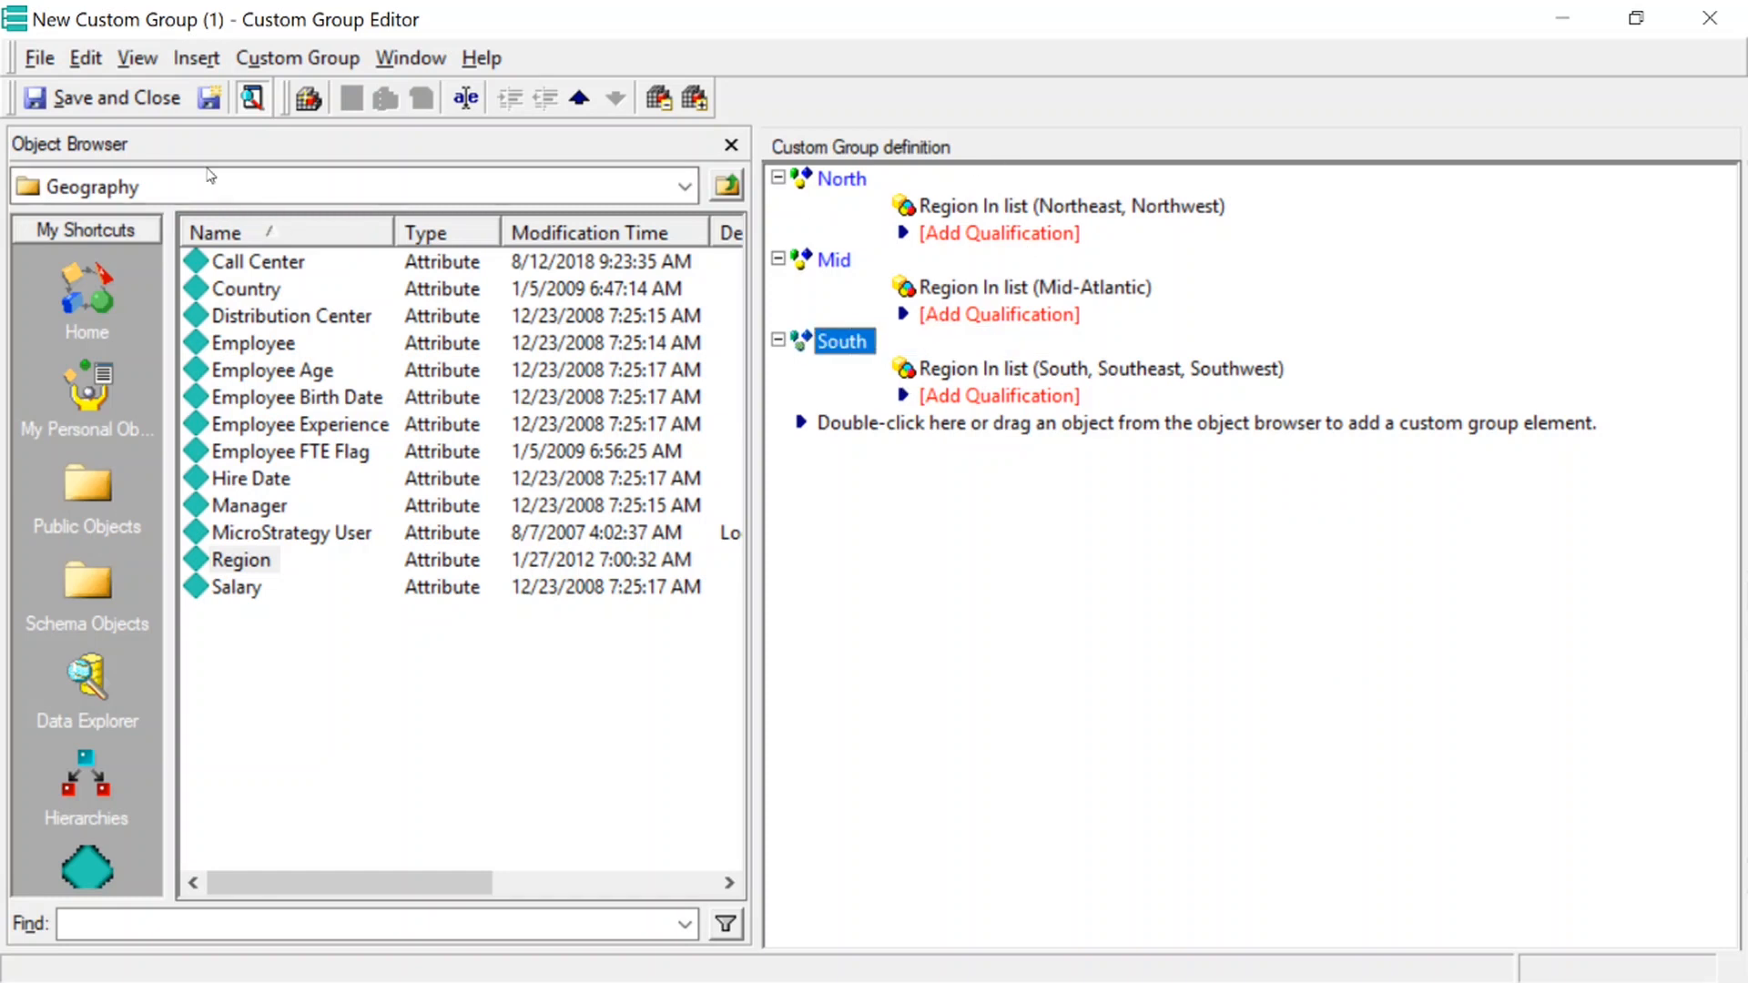
Save and close the custom group as "Custom Group Region" in the Demo folder, and widen the folder's Name column
{"action": "left_click", "coordinate": [132, 102]}
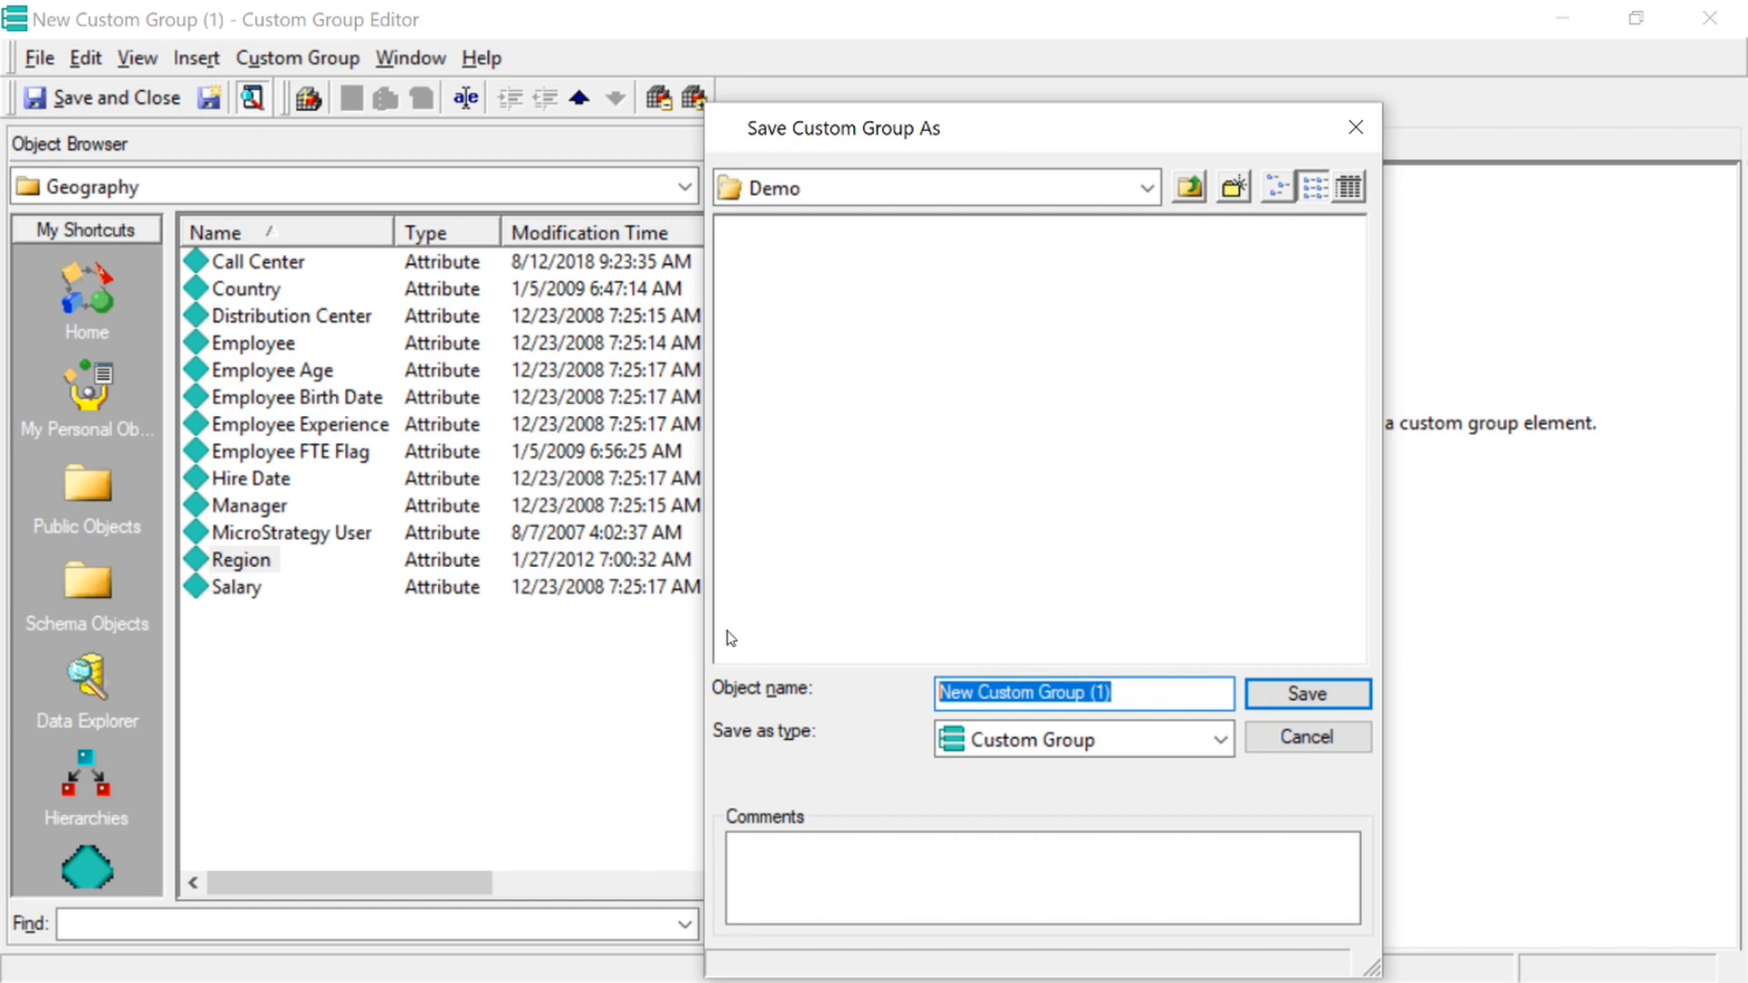
{"action": "type", "text": "Custom Group Region"}
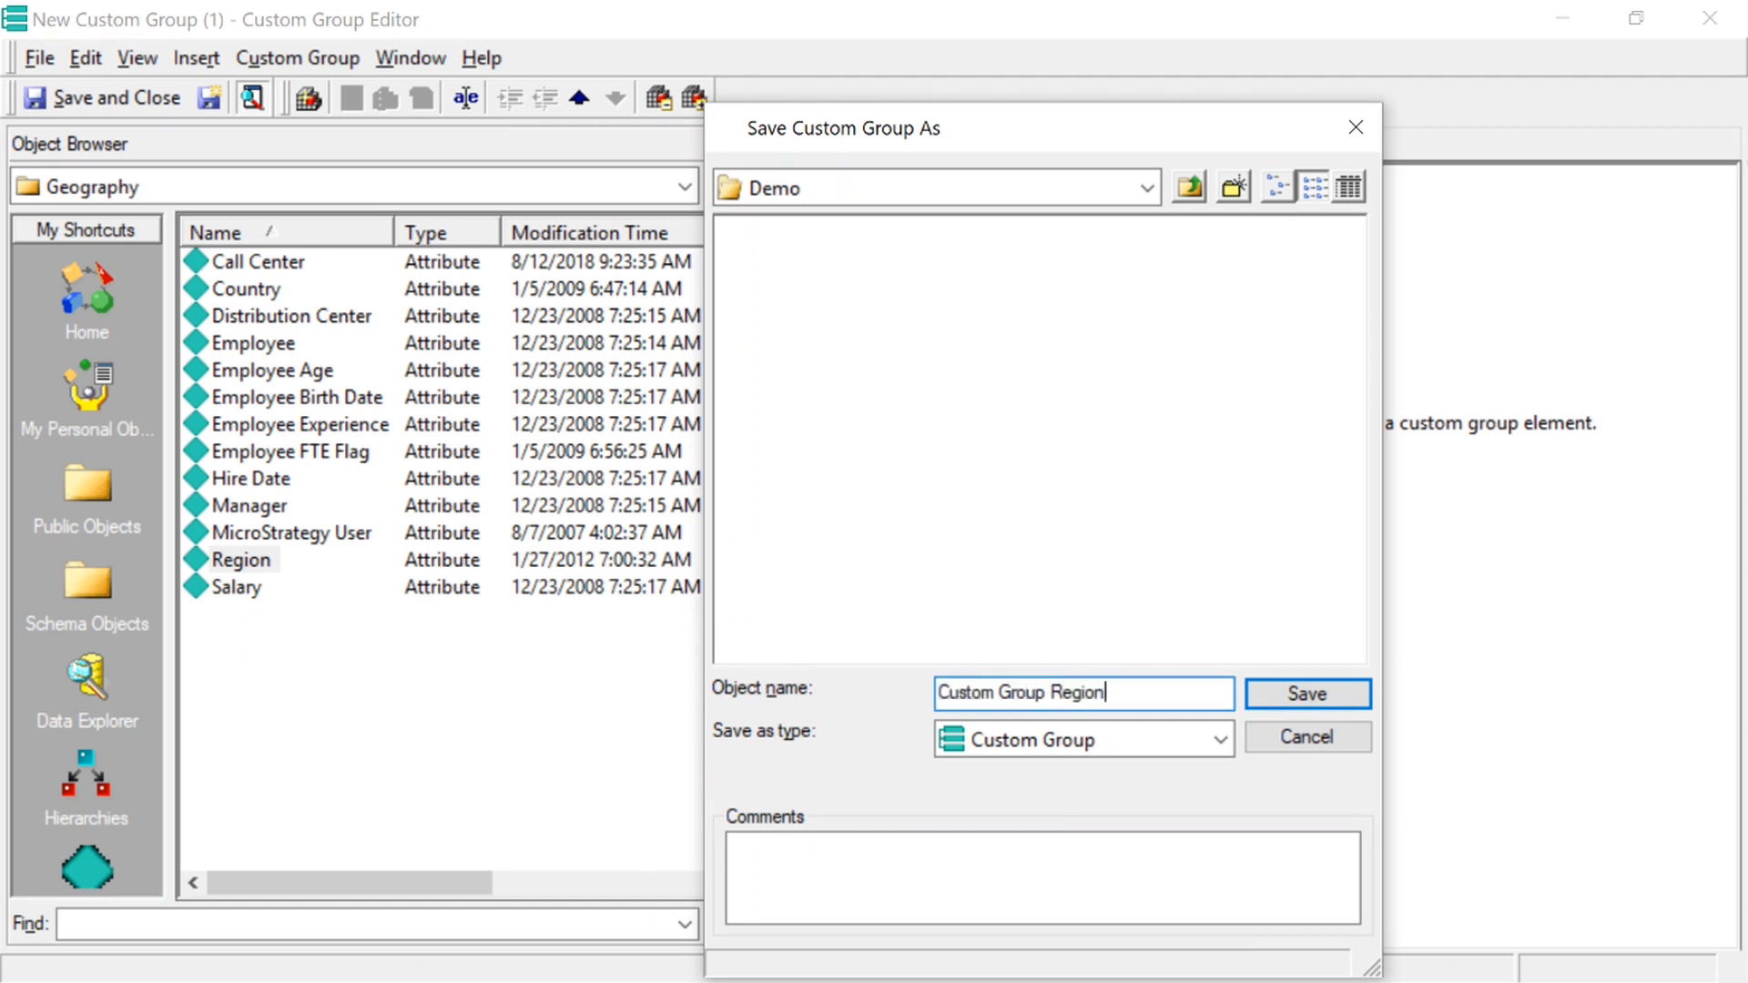
{"action": "key", "text": "Return"}
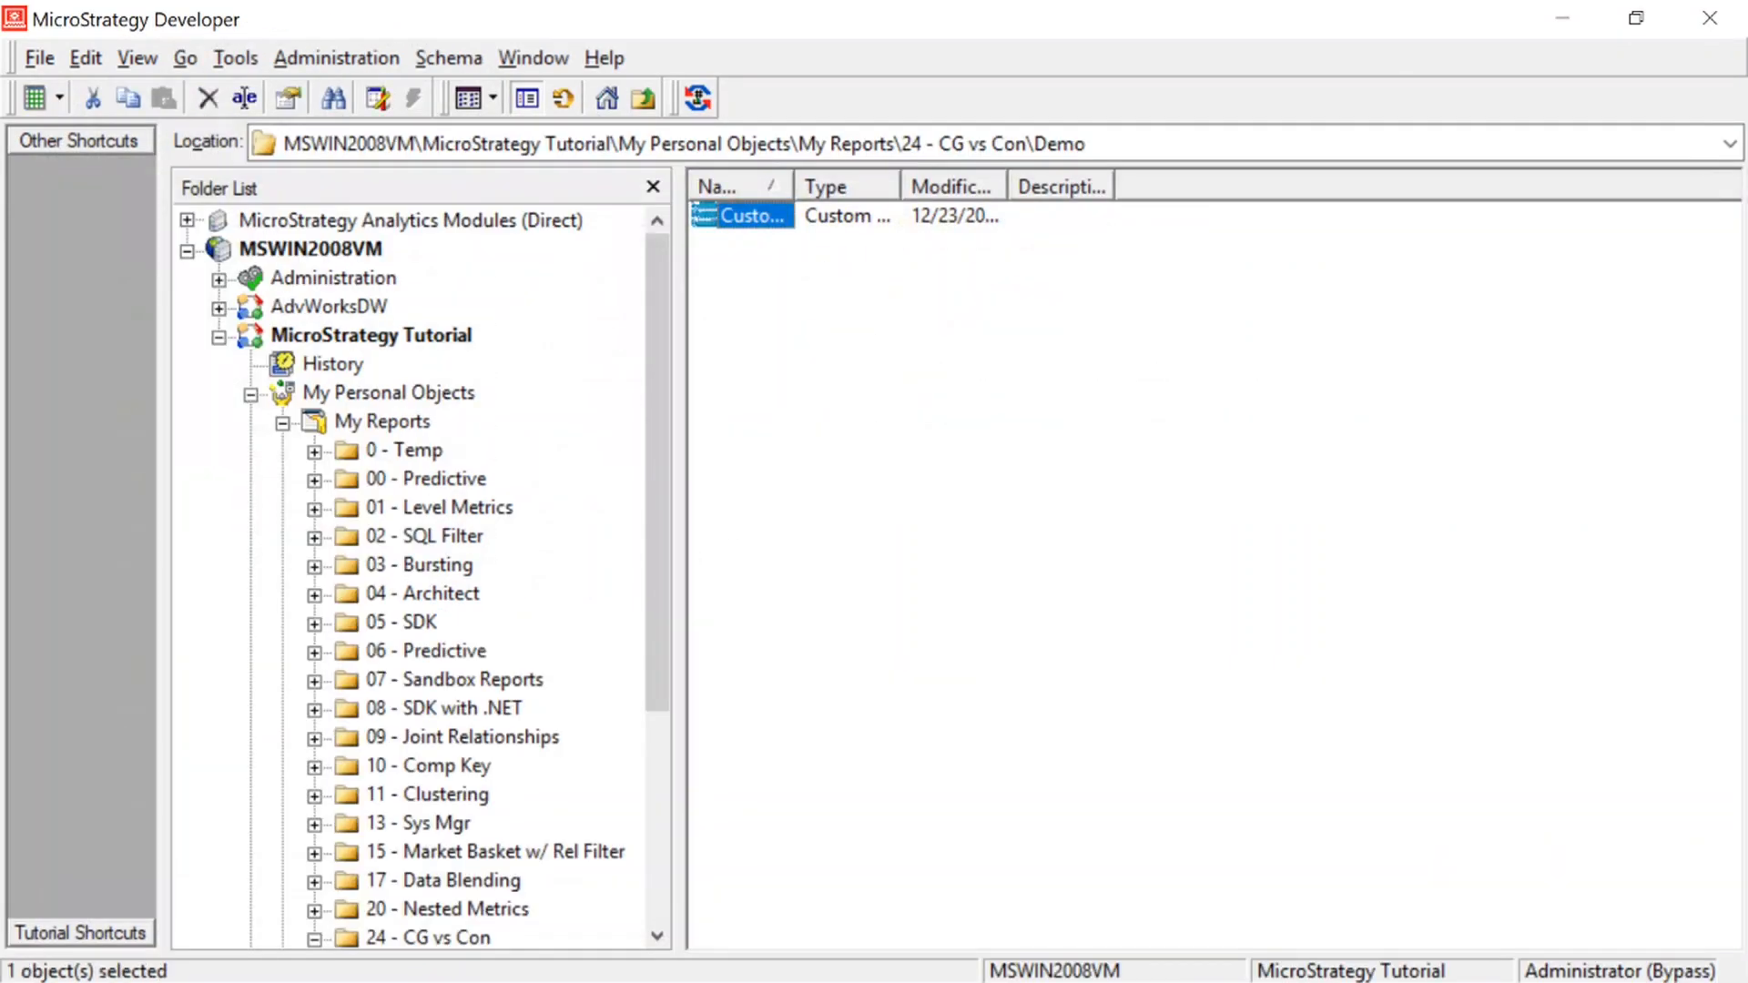
{"action": "left_click_drag", "start_coordinate": [781, 189], "coordinate": [936, 241]}
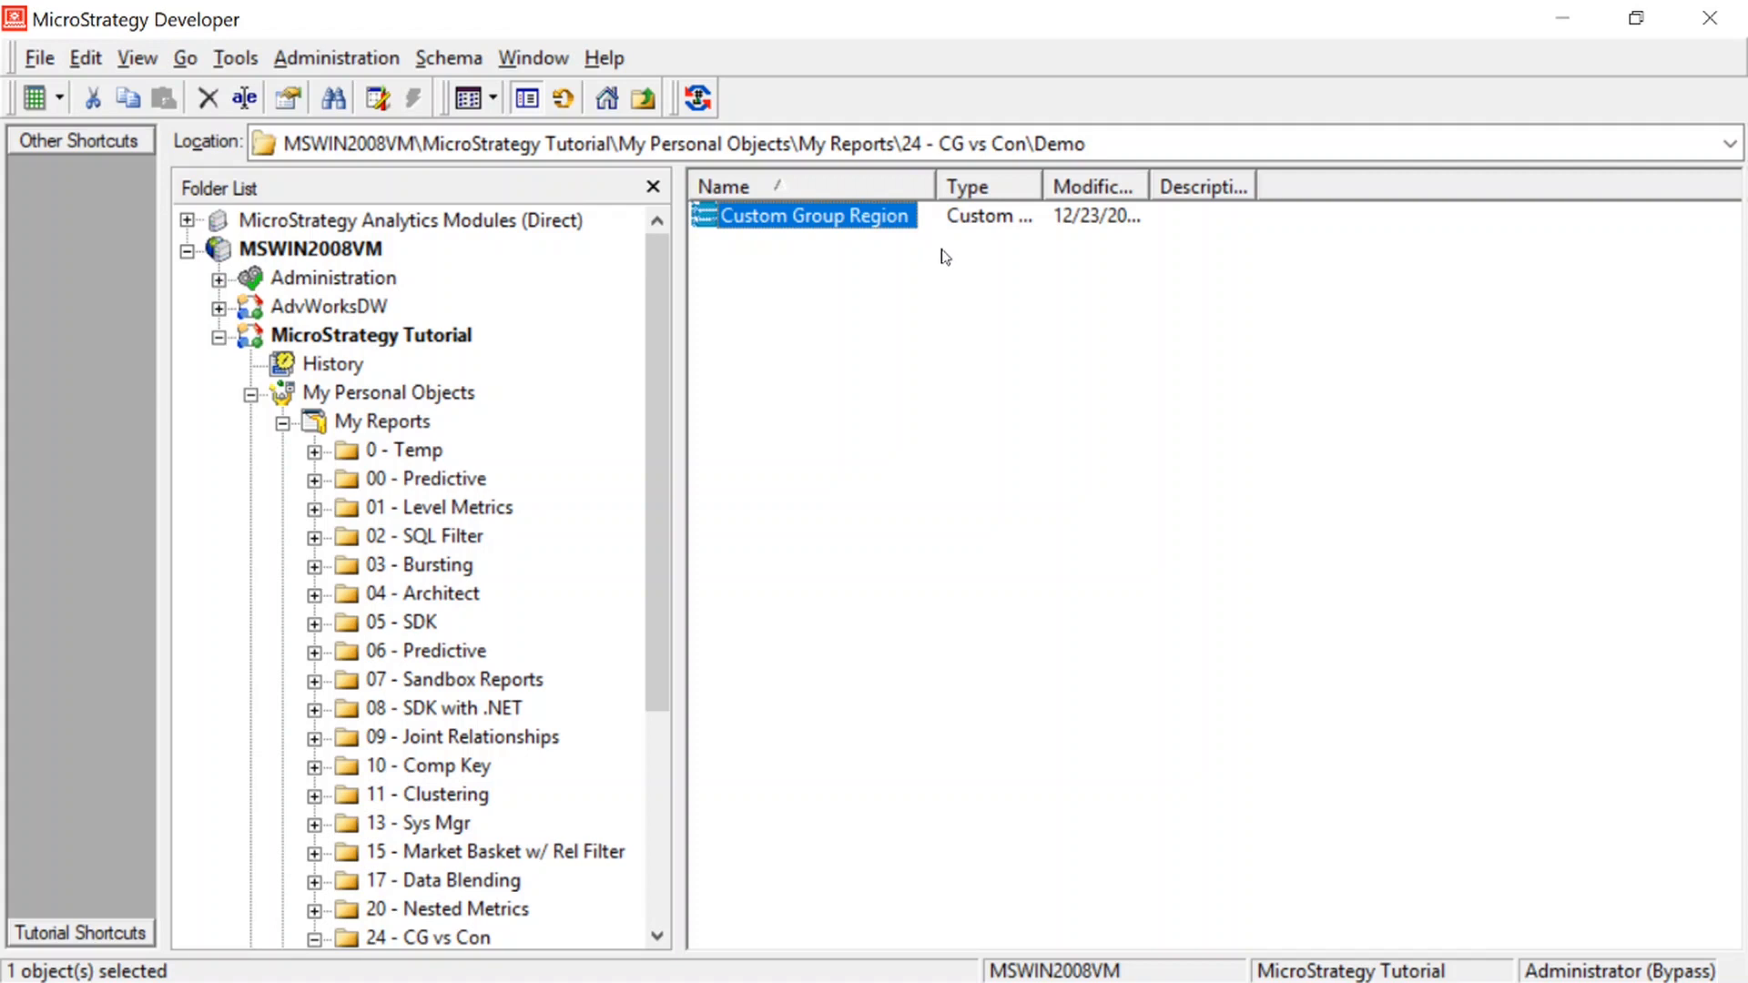
{"action": "left_click", "coordinate": [929, 288]}
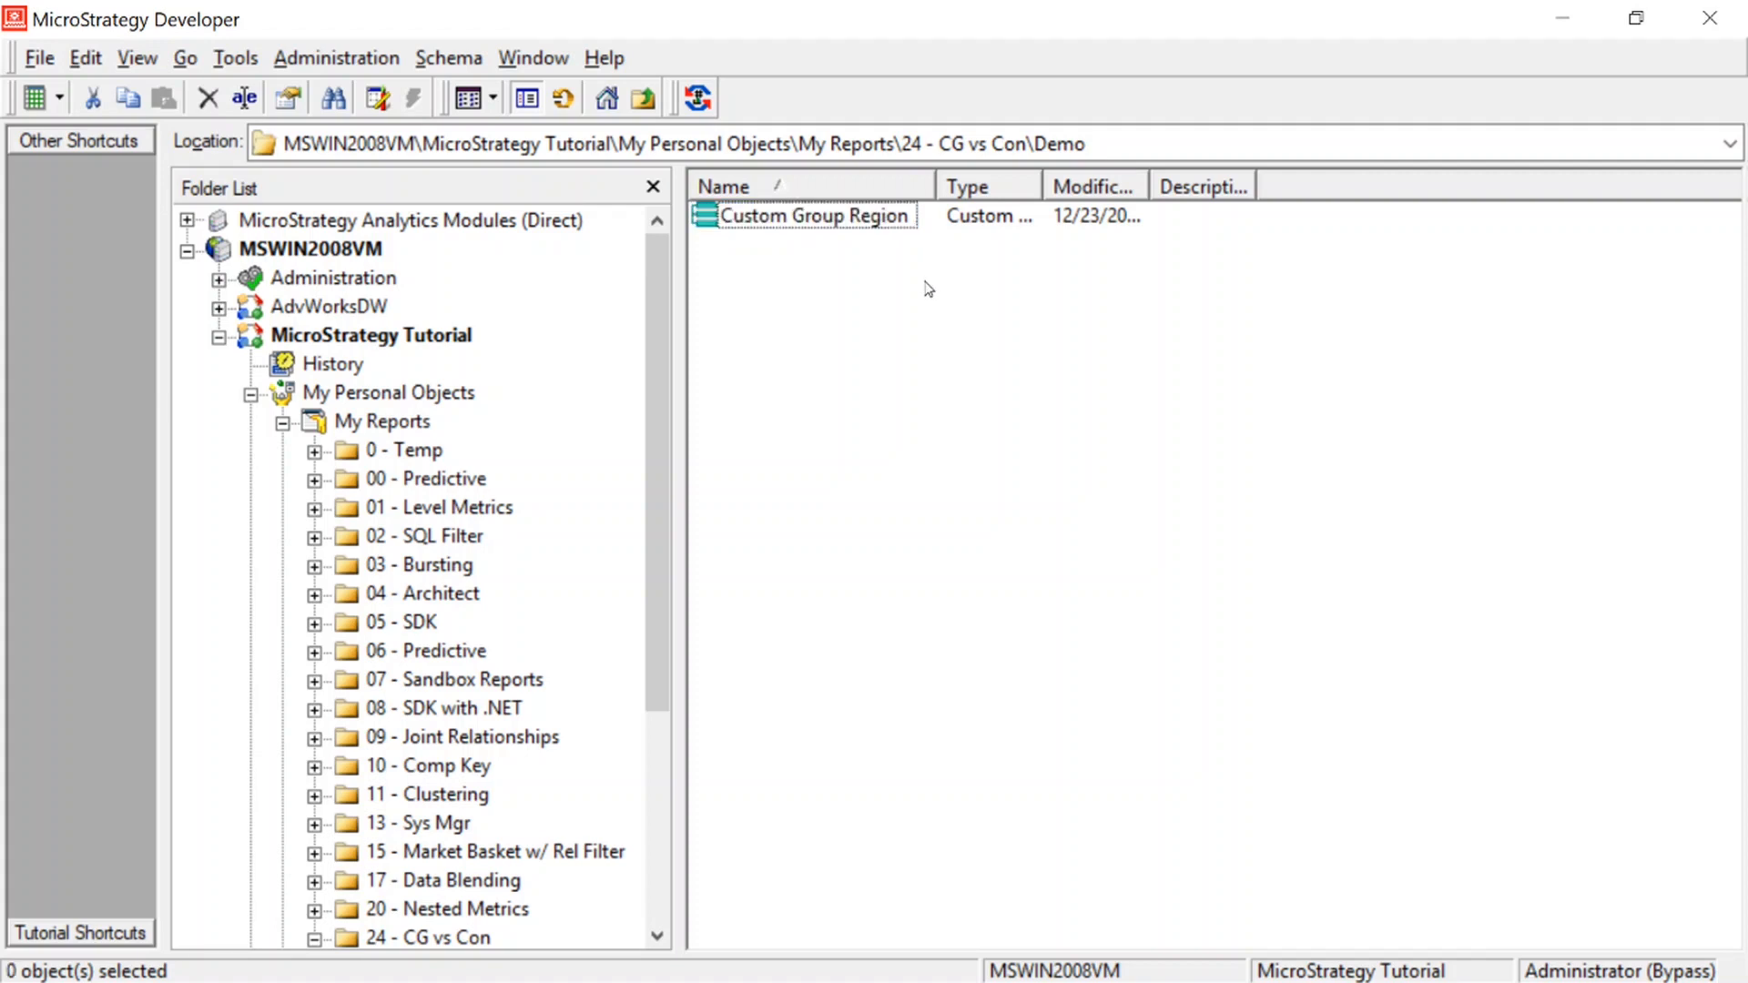
Create a new consolidation in the Demo folder
{"action": "right_click", "coordinate": [838, 283]}
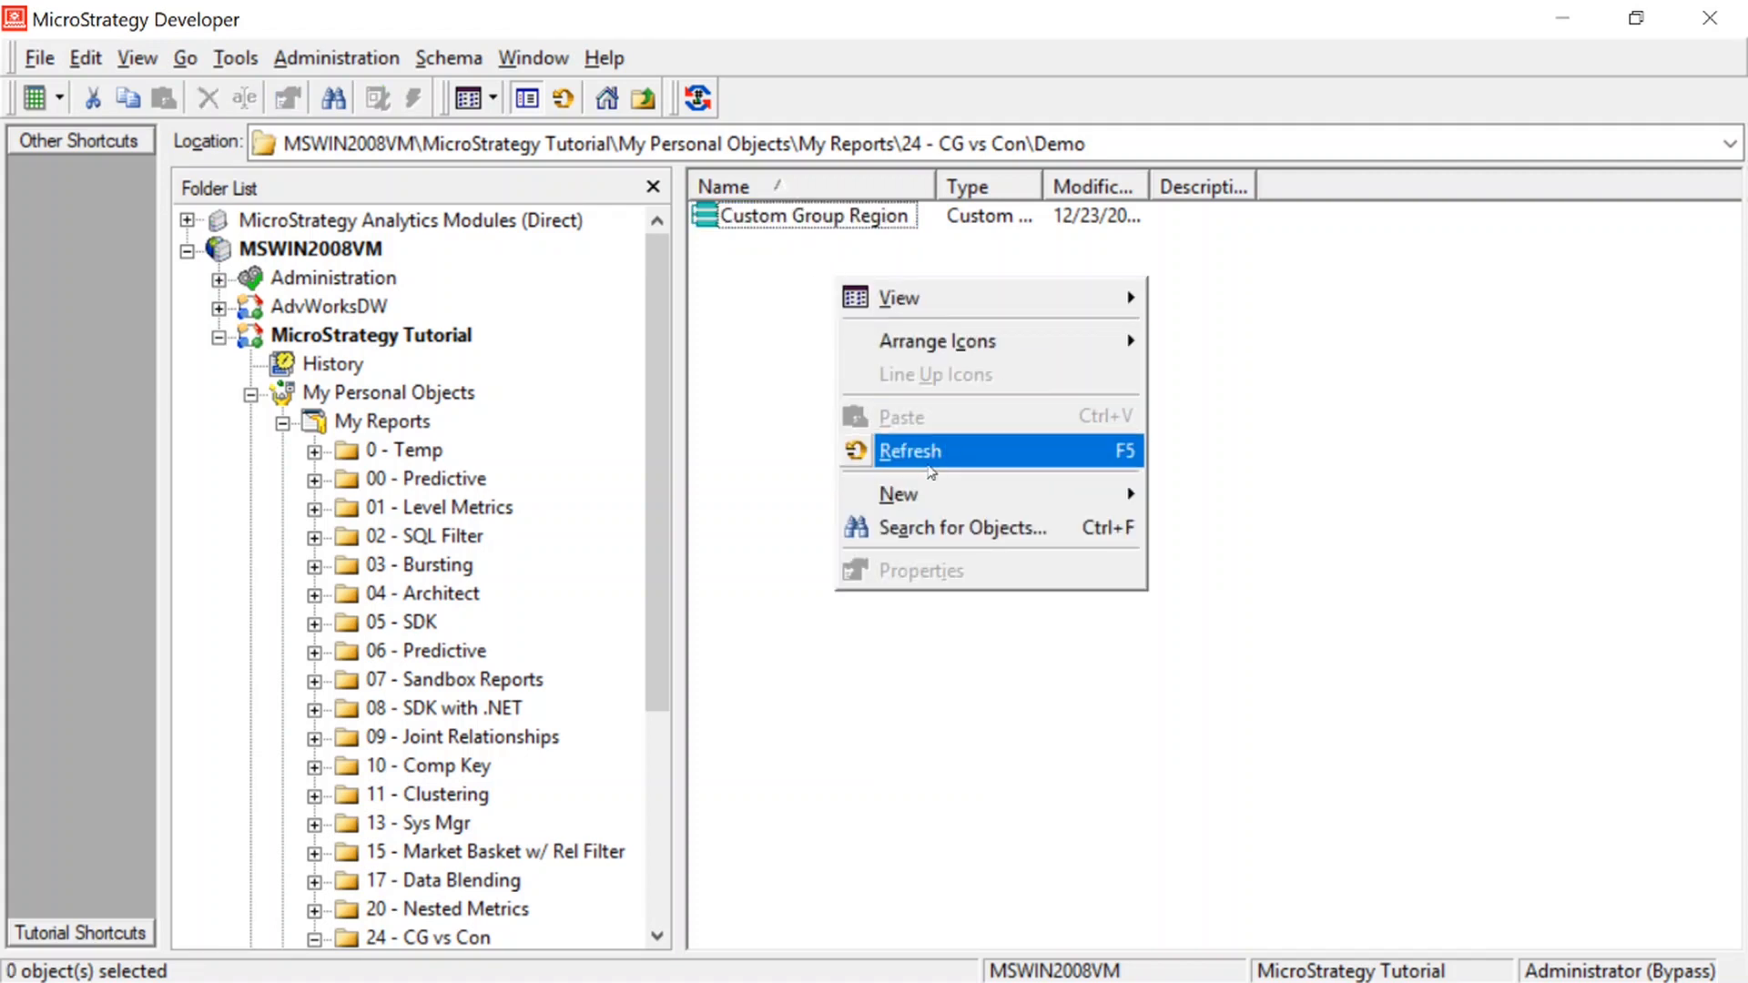
{"action": "mouse_move", "coordinate": [910, 493]}
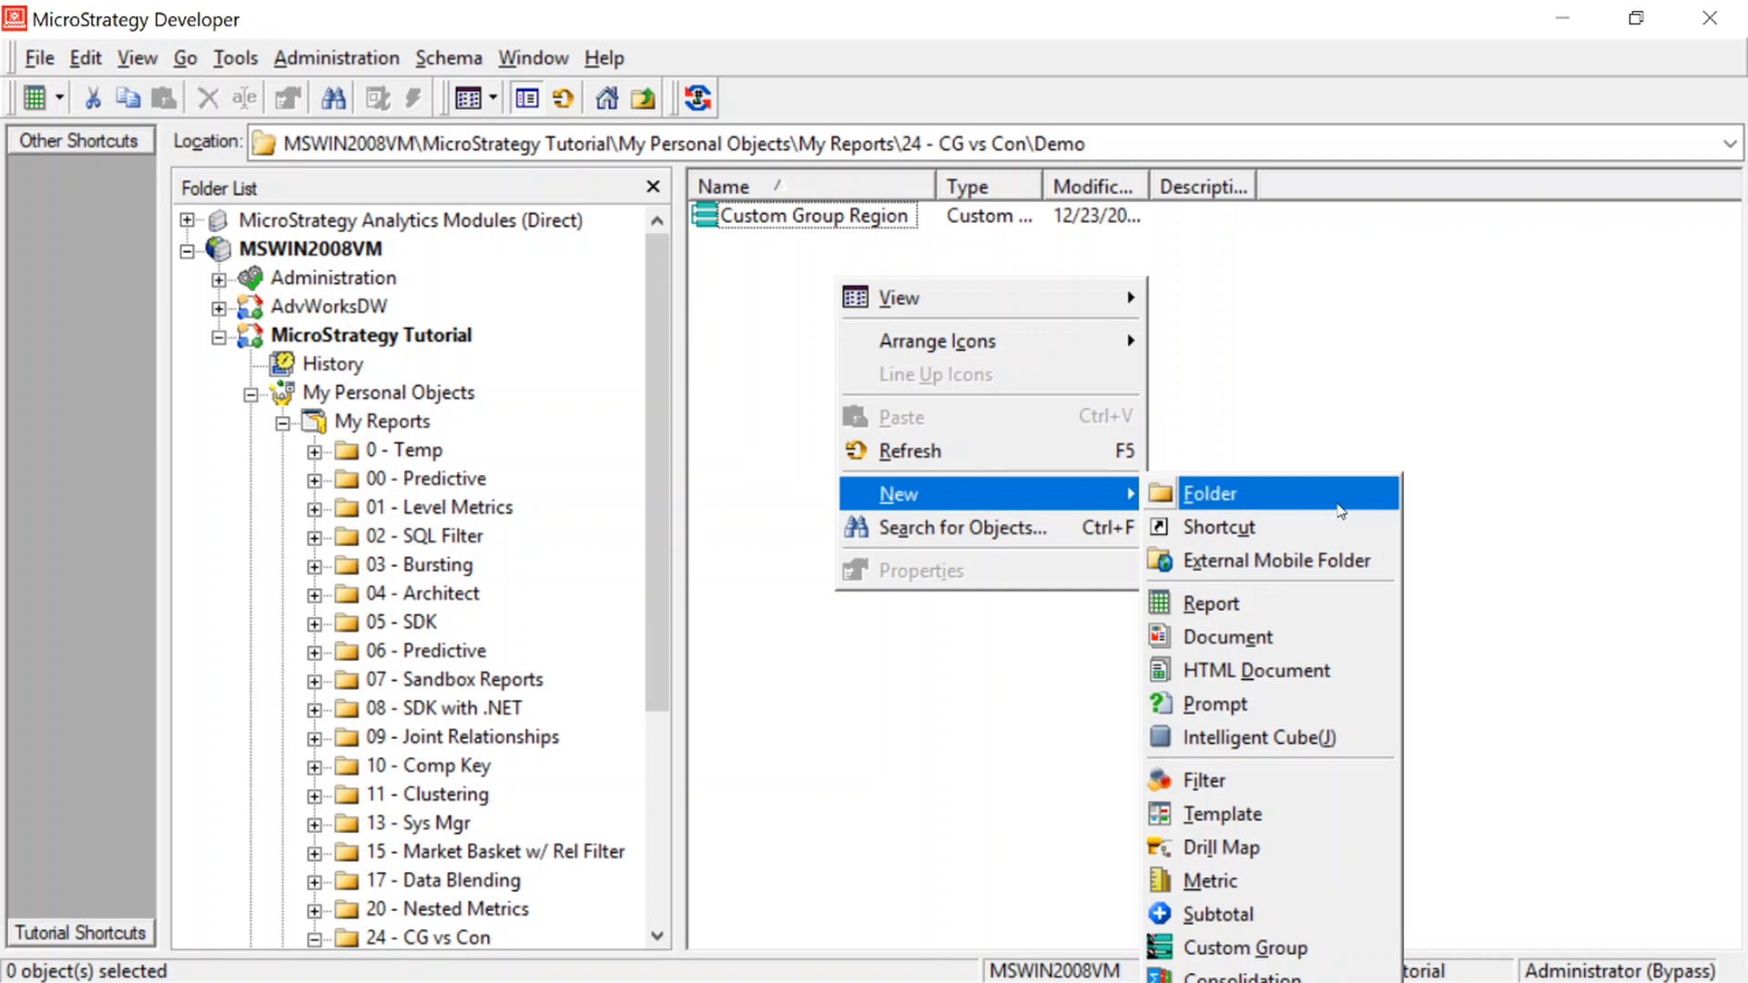
{"action": "left_click", "coordinate": [1274, 976]}
{"action": "left_click", "coordinate": [946, 714]}
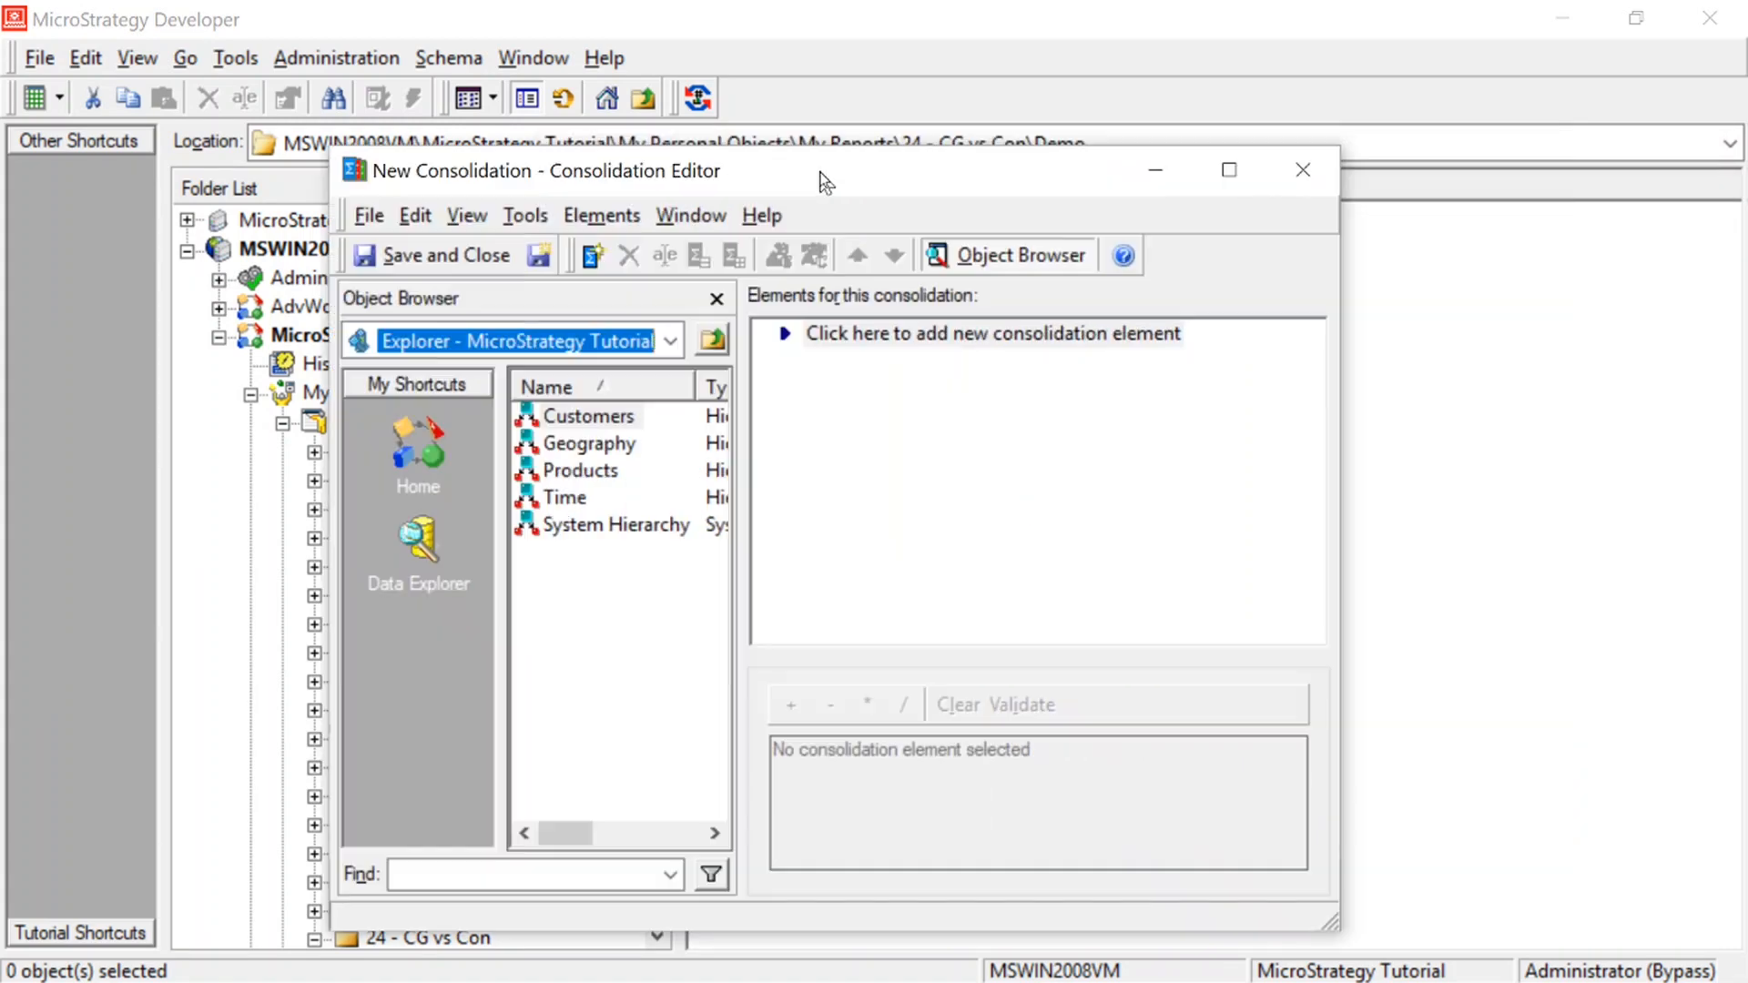
{"action": "double_click", "coordinate": [819, 174]}
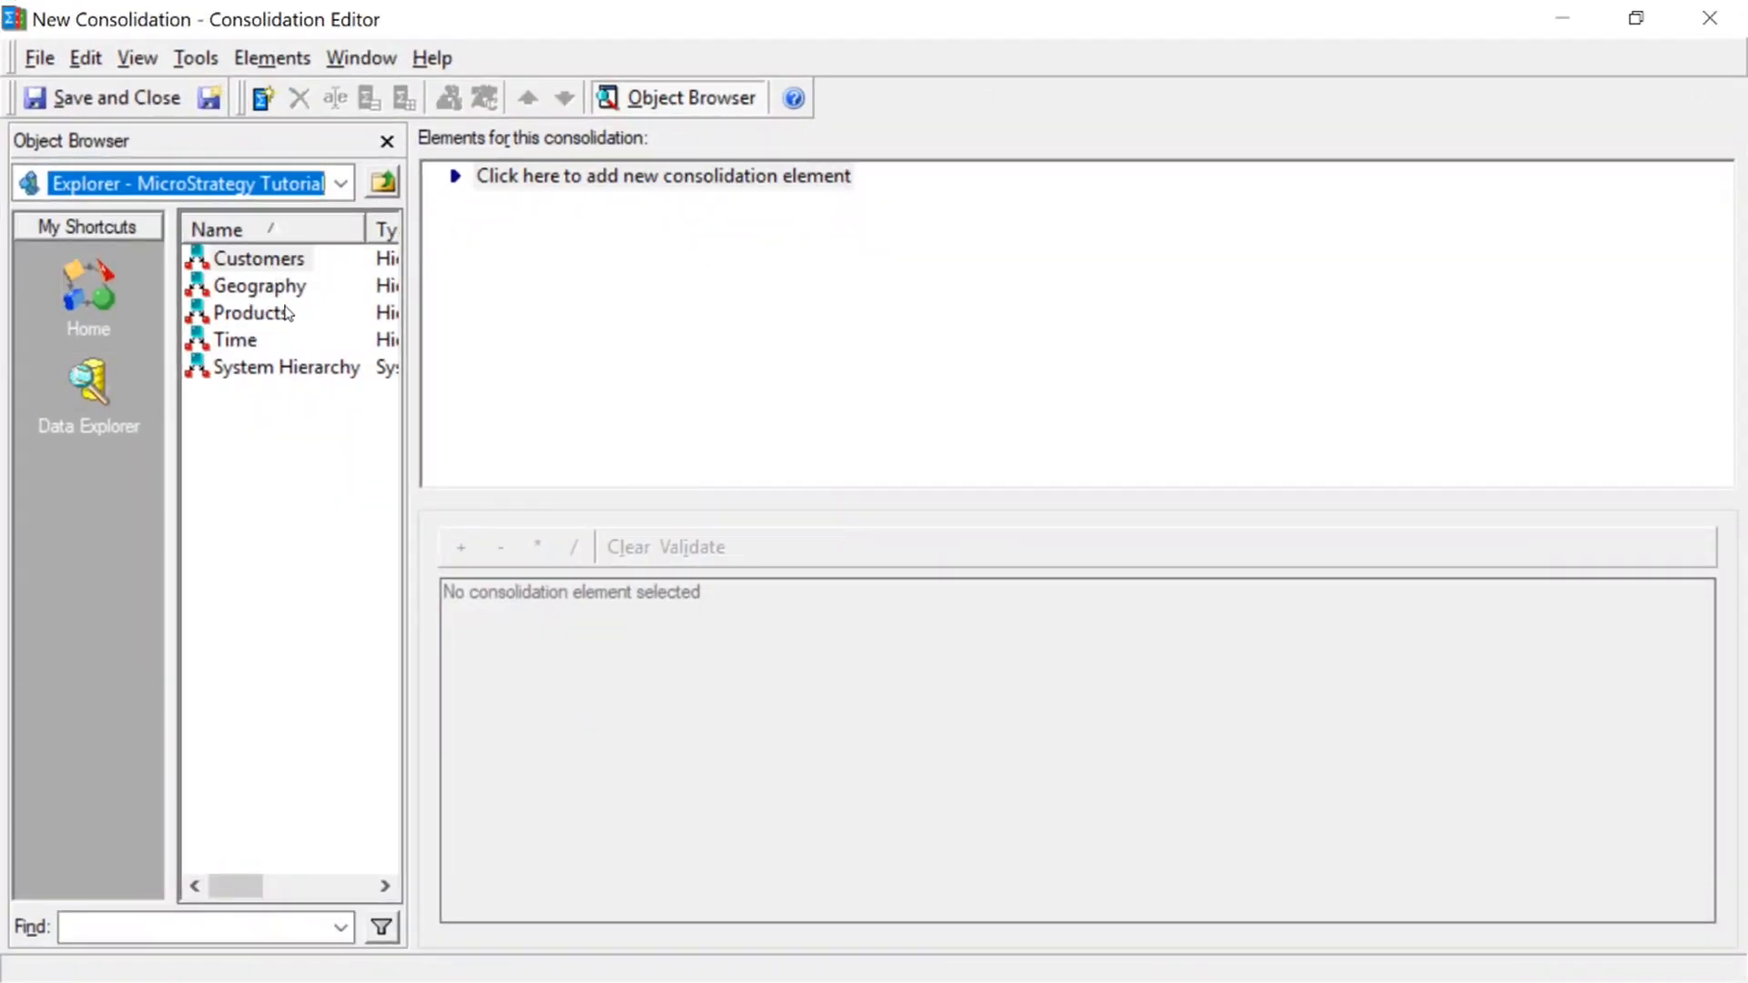
Browse through the Geography hierarchy to the elements of the Region attribute, and widen the Object Browser
{"action": "double_click", "coordinate": [260, 287]}
{"action": "left_click", "coordinate": [243, 506]}
{"action": "double_click", "coordinate": [243, 506]}
{"action": "left_click_drag", "start_coordinate": [414, 358], "coordinate": [535, 359]}
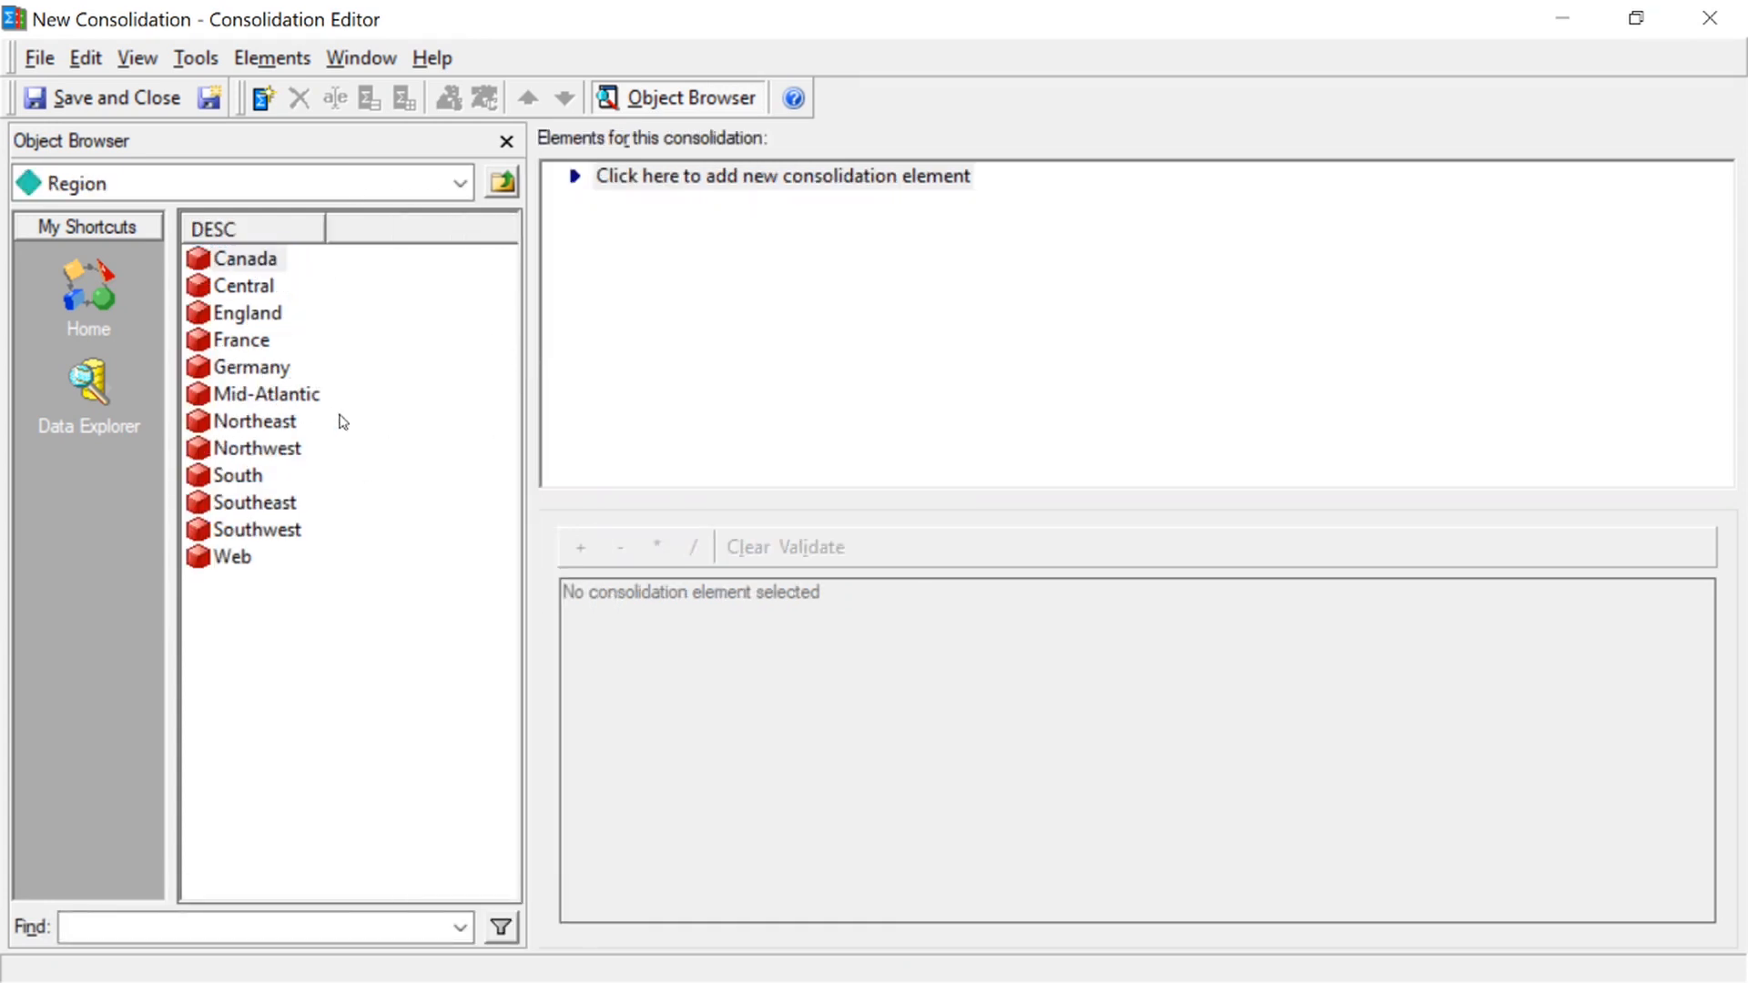
Add a consolidation element whose expression sums the regions Northeast and Northwest
{"action": "left_click_drag", "start_coordinate": [256, 423], "coordinate": [690, 234]}
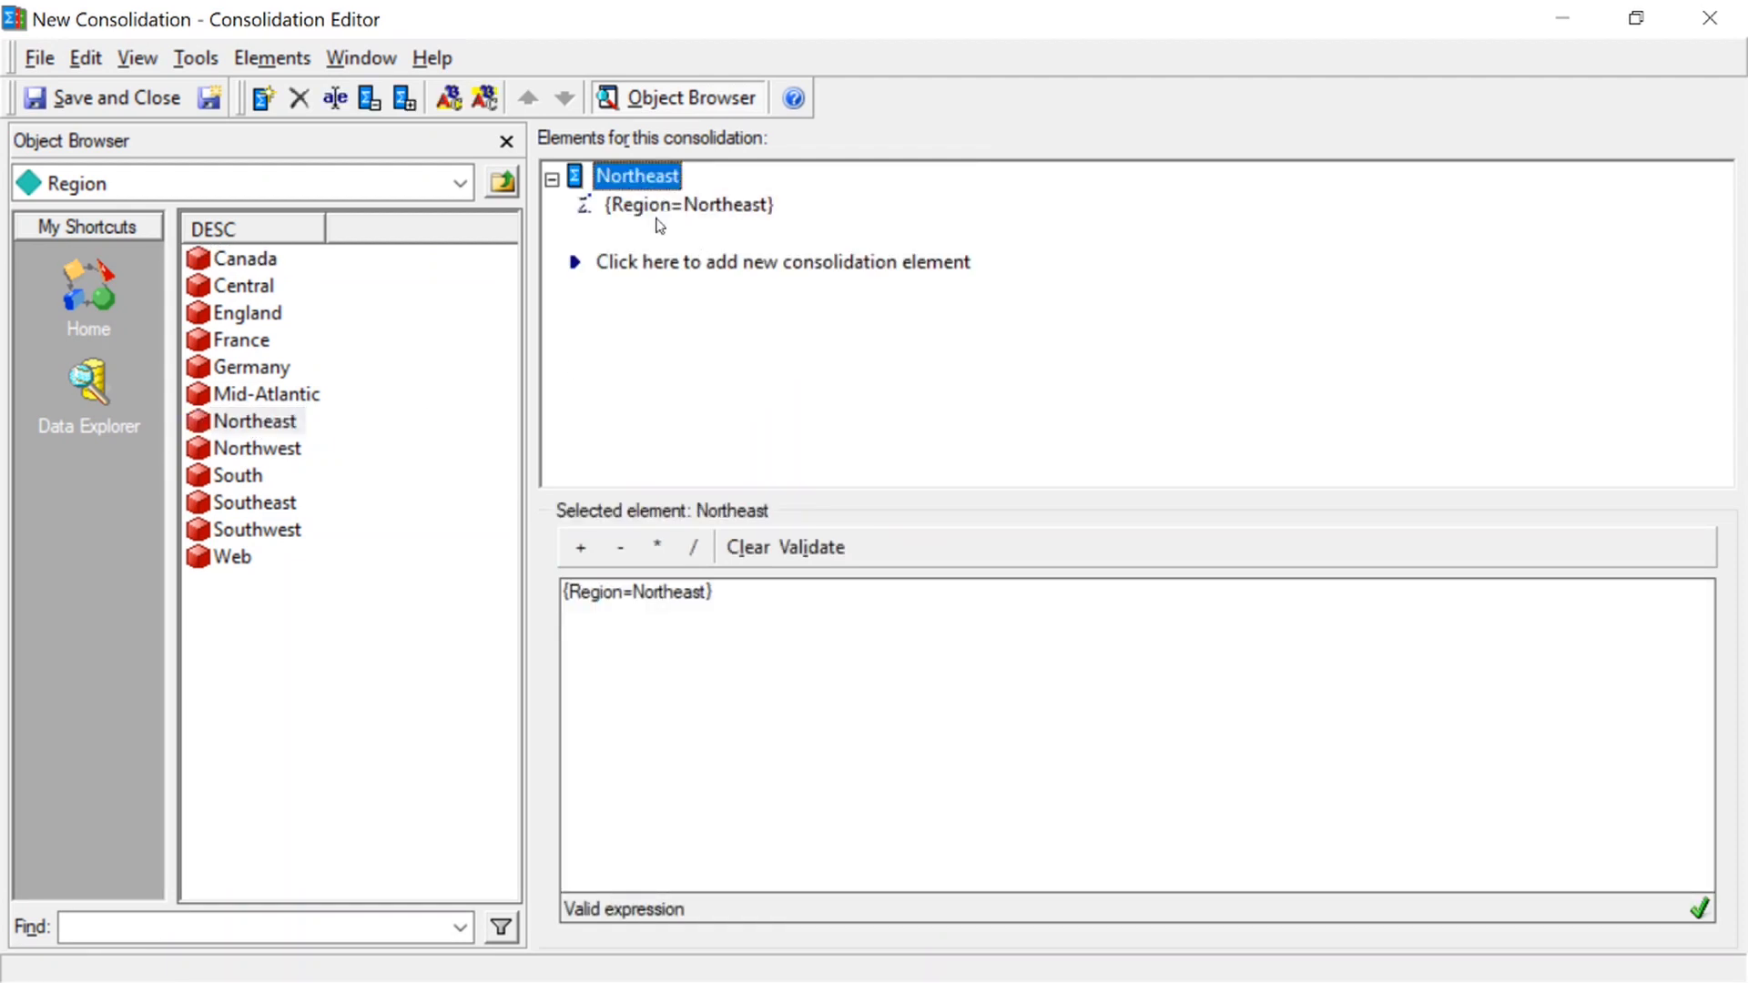
{"action": "left_click", "coordinate": [580, 547]}
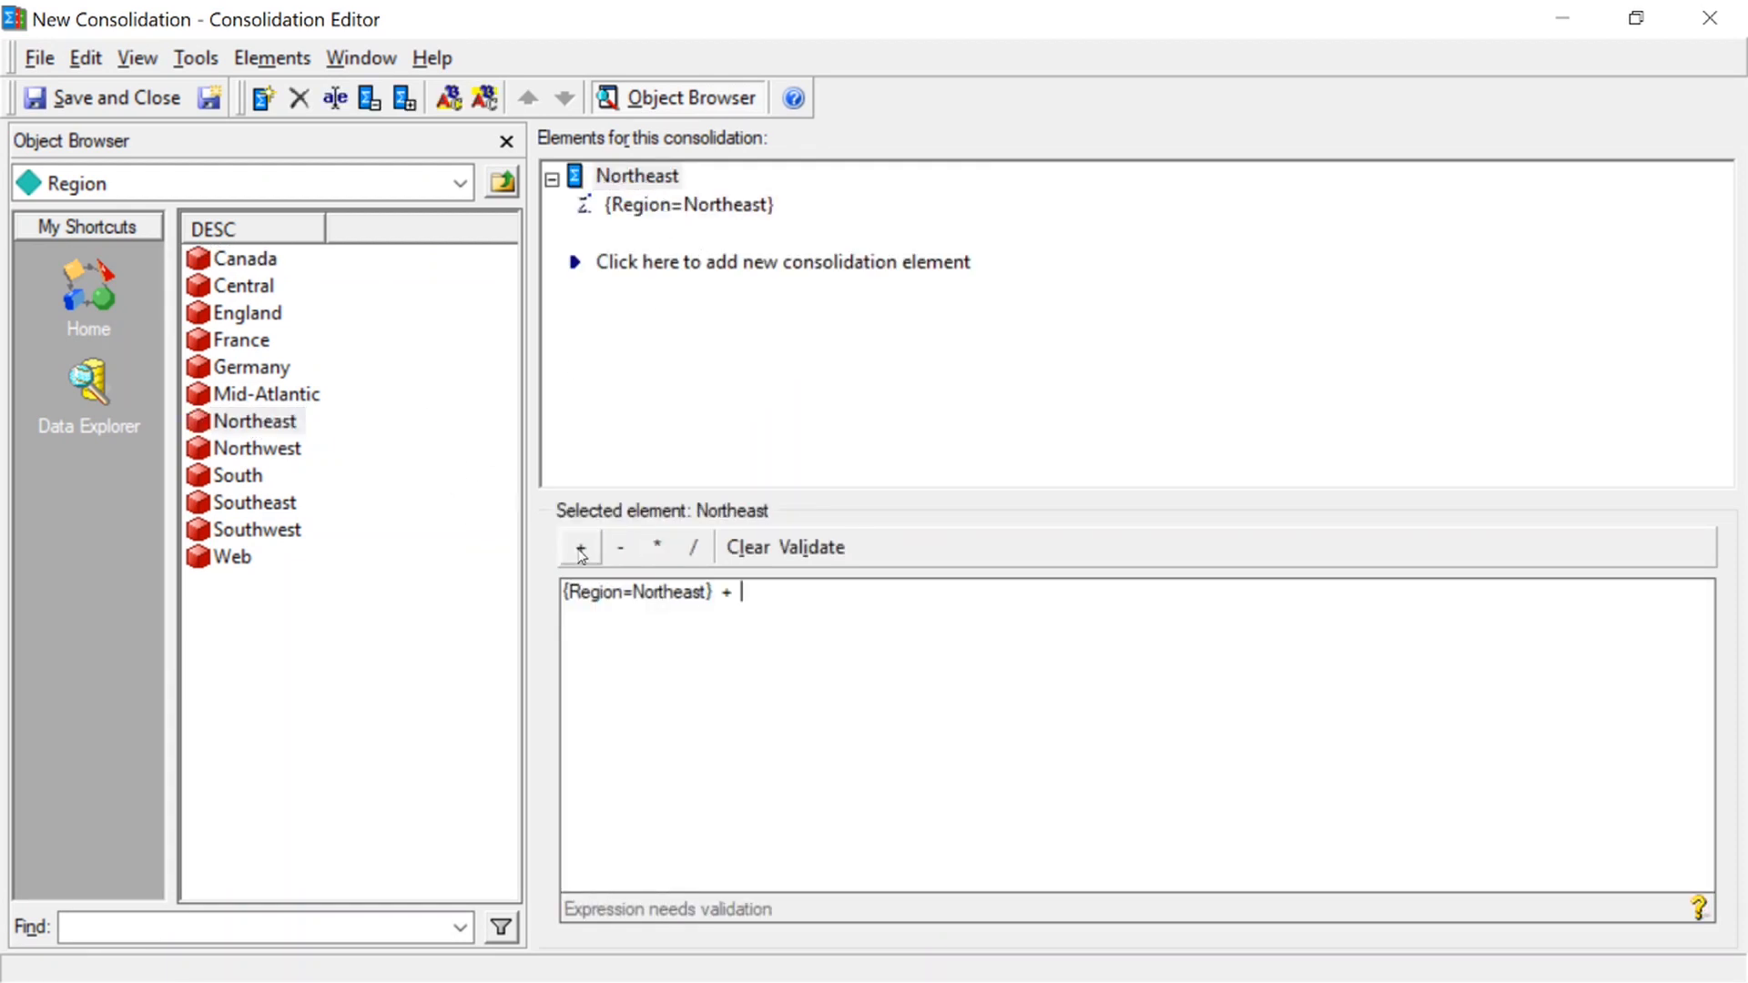
{"action": "left_click_drag", "start_coordinate": [288, 453], "coordinate": [886, 611]}
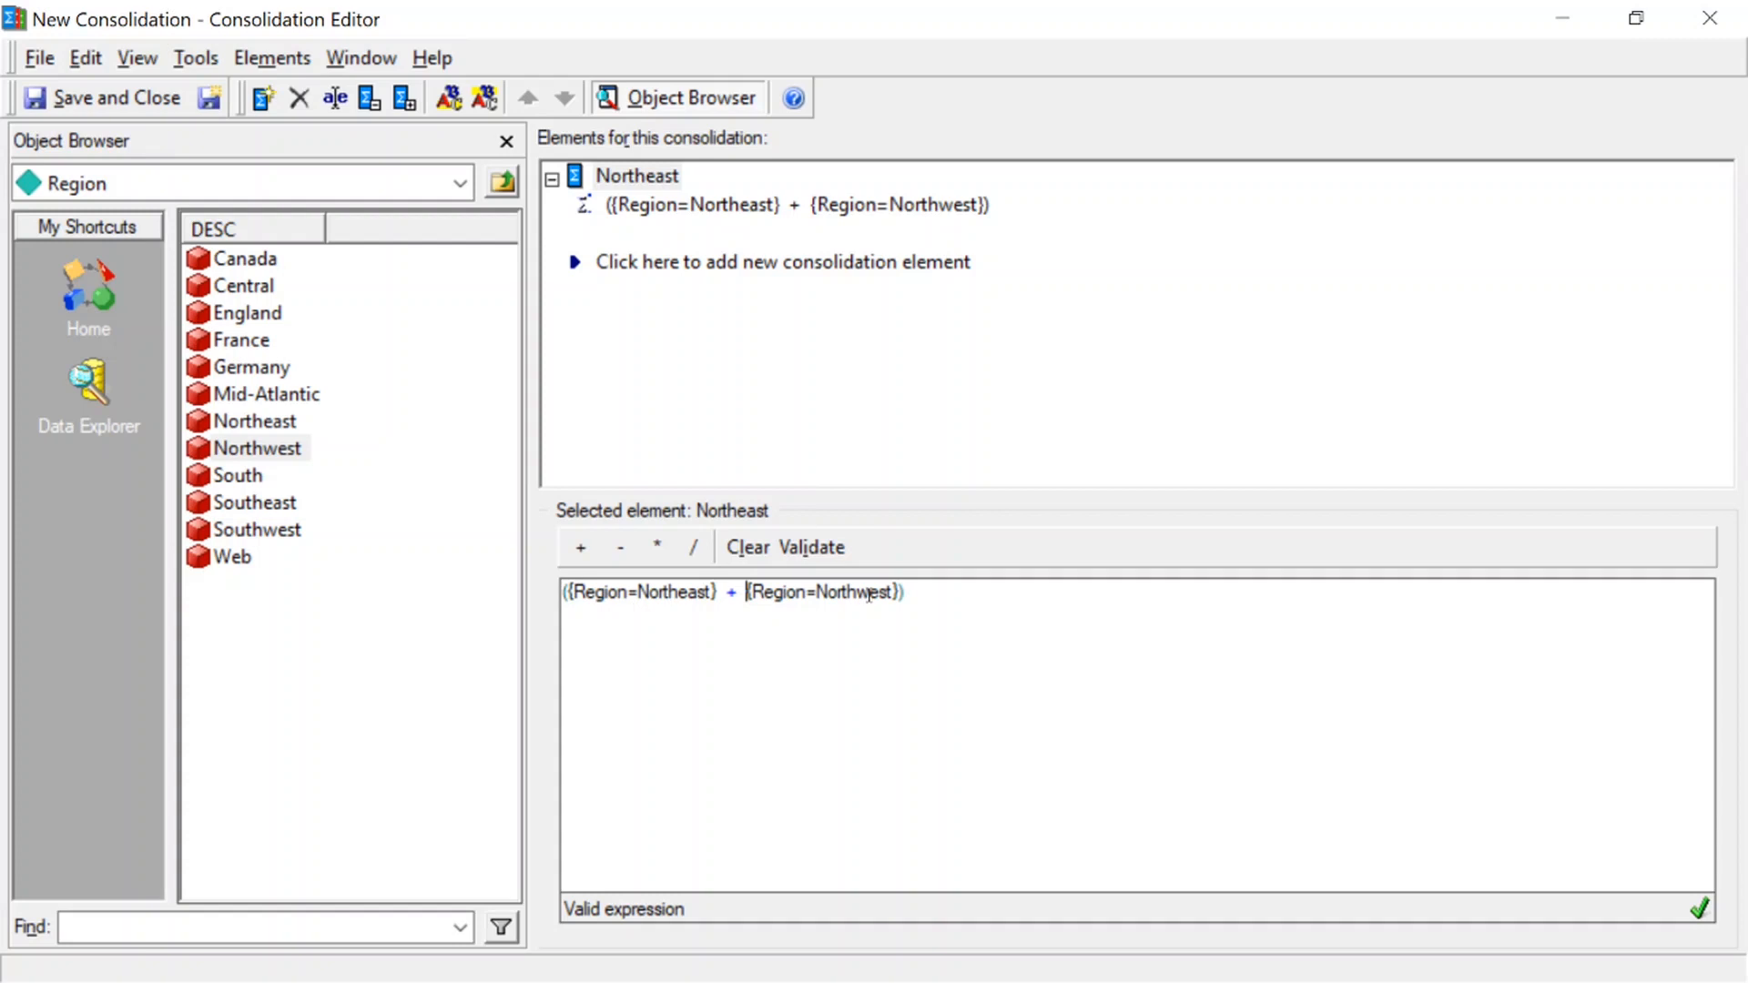
Rename the Northeast consolidation element as North
{"action": "right_click", "coordinate": [658, 180]}
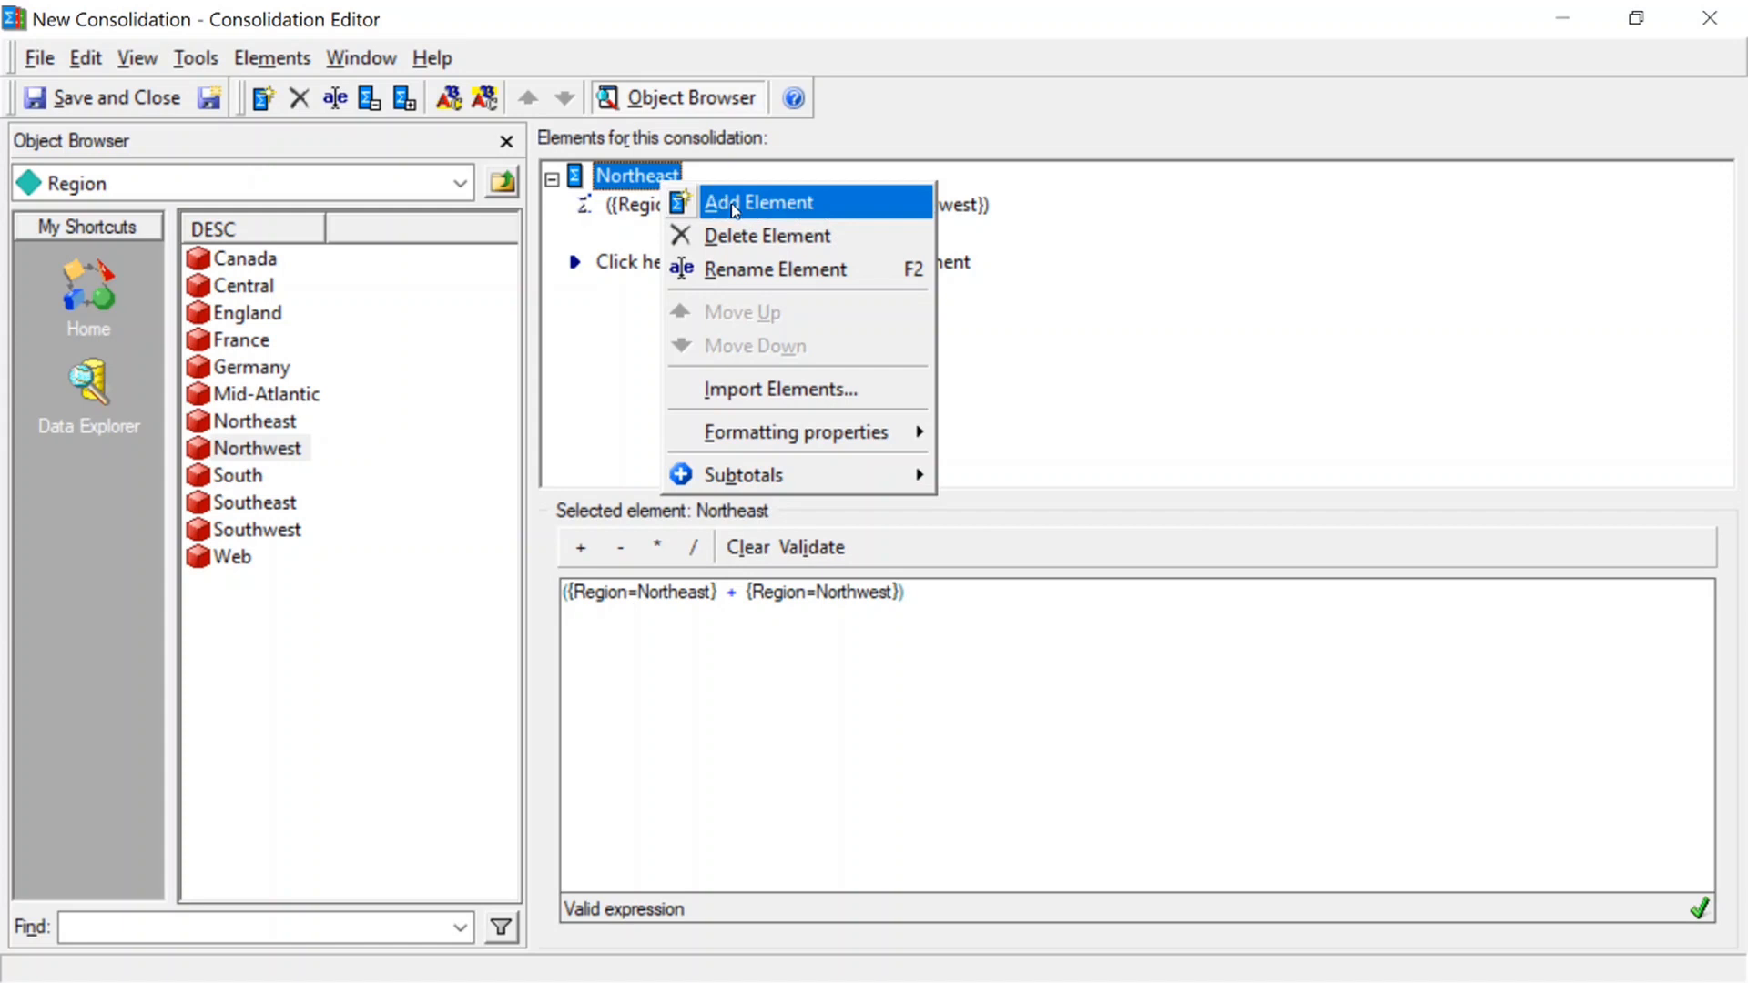
{"action": "left_click", "coordinate": [659, 227]}
{"action": "right_click", "coordinate": [660, 182]}
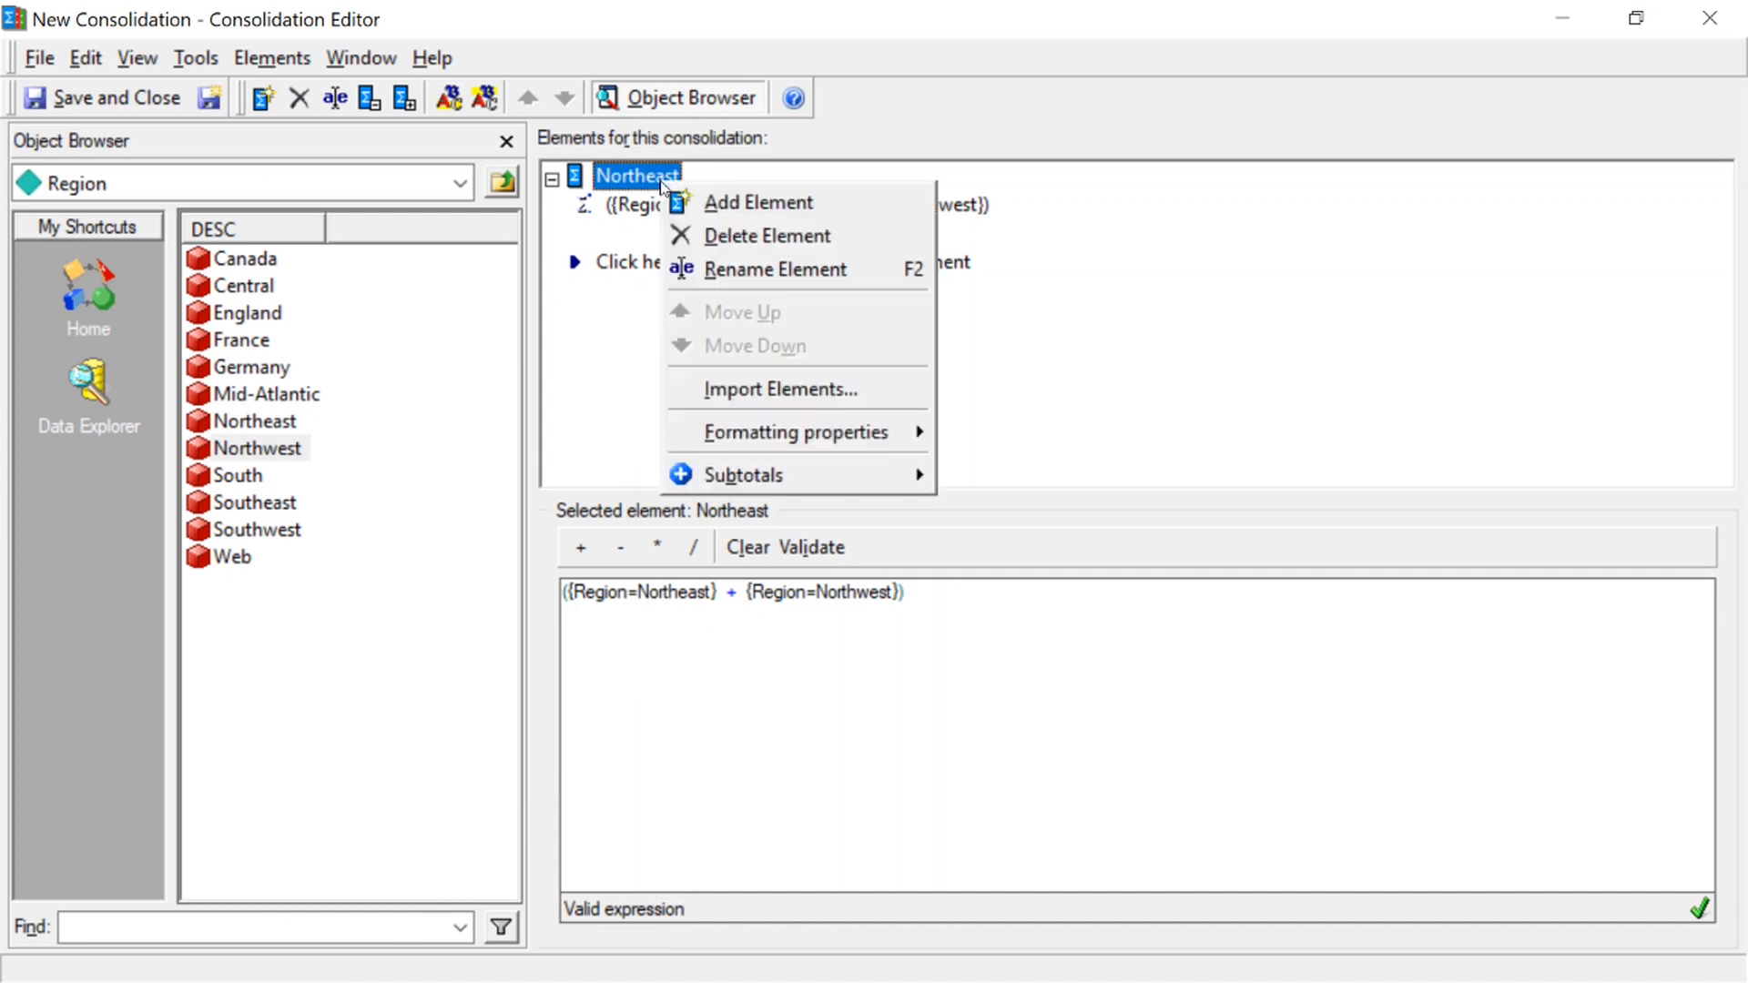
{"action": "left_click", "coordinate": [752, 270]}
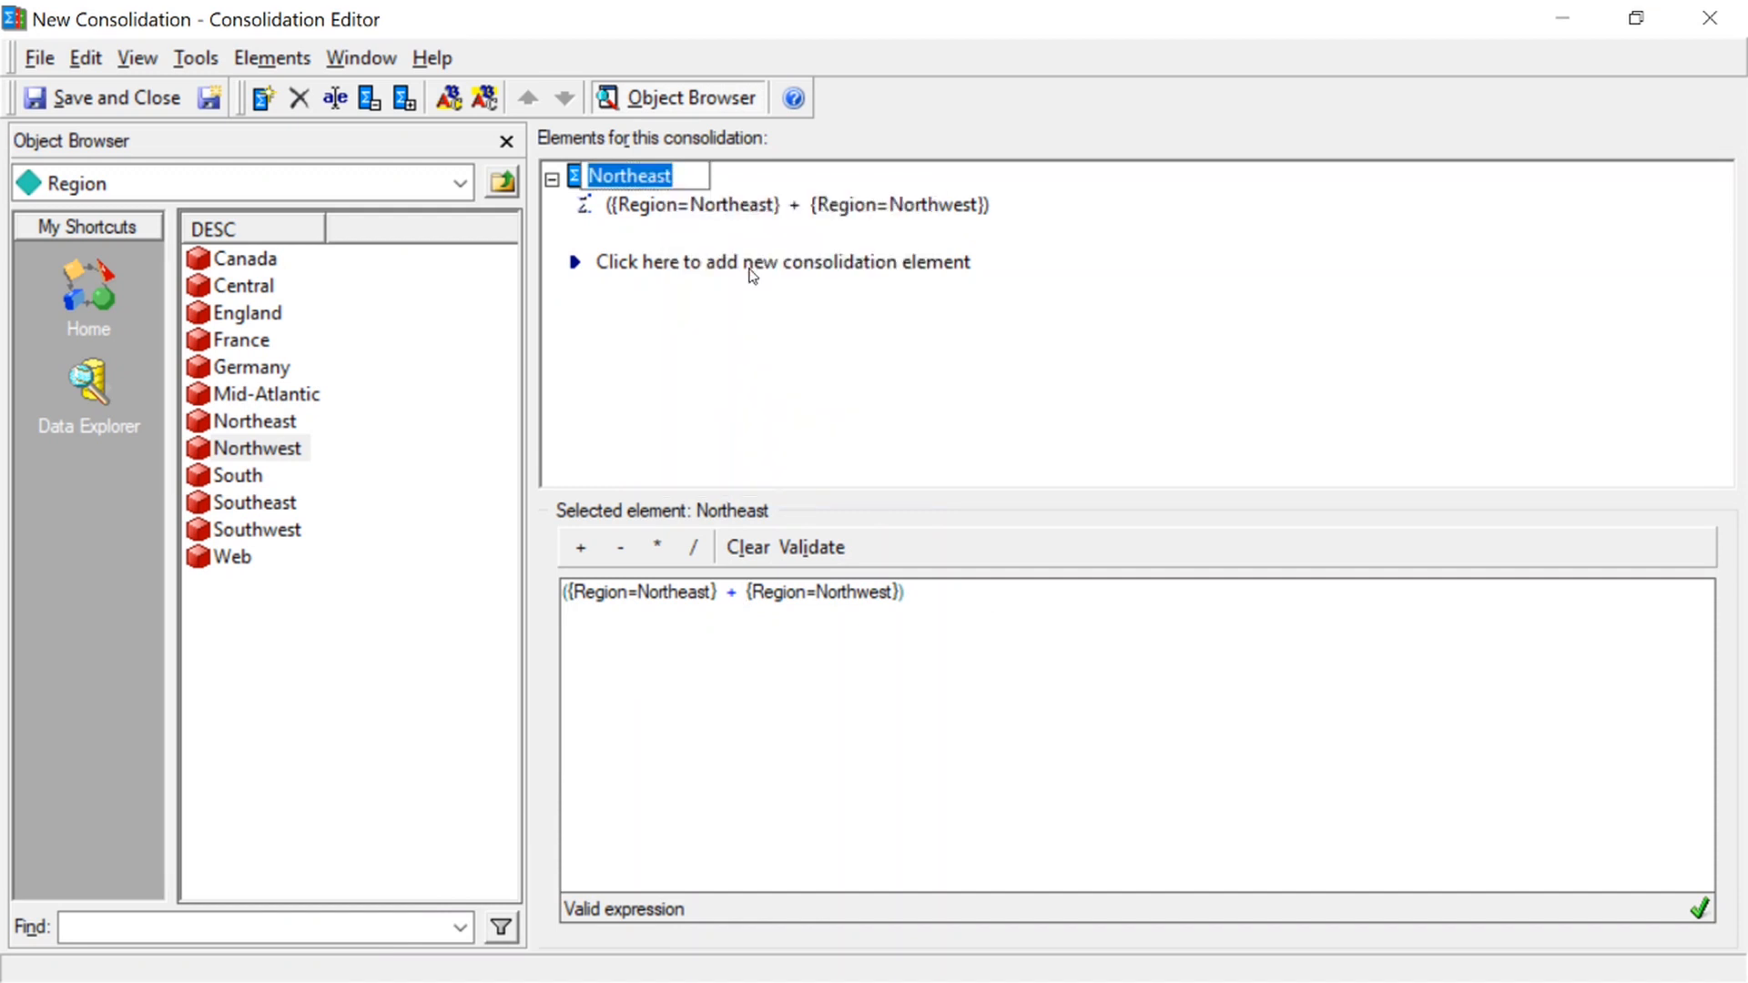
{"action": "type", "text": "North"}
{"action": "key", "text": "Return"}
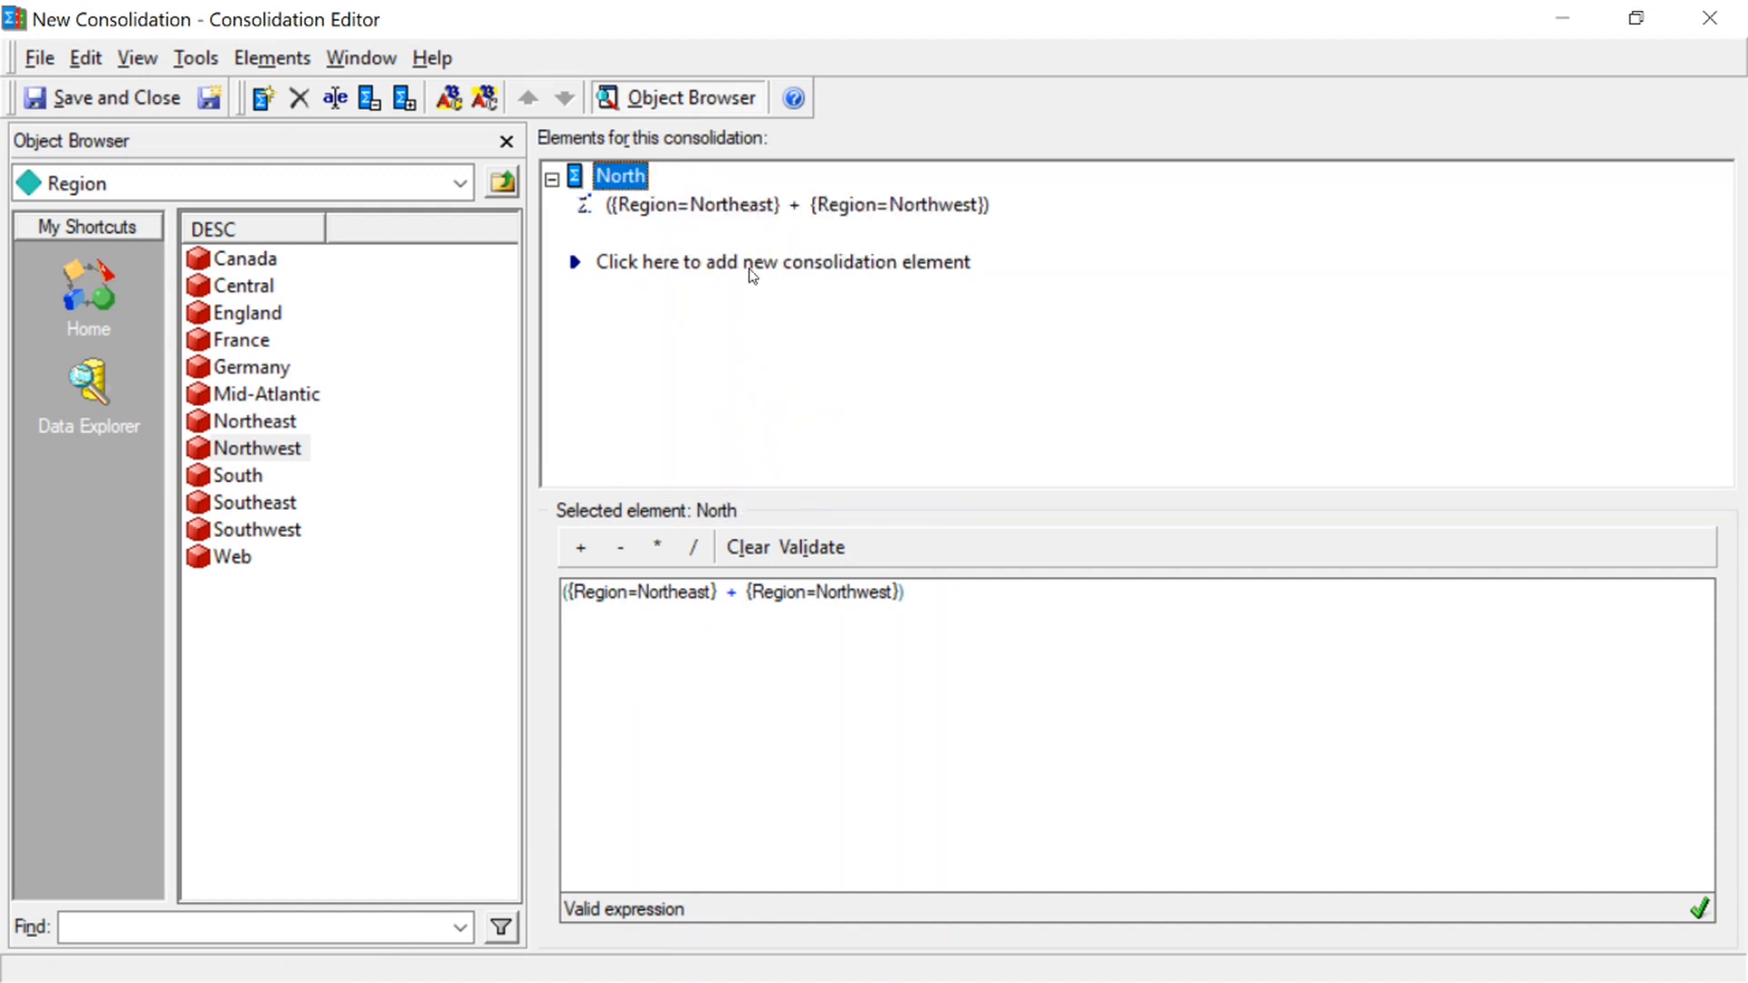
Add a second consolidation element named Mid, with the region Mid-Atlantic as its expression
{"action": "left_click", "coordinate": [637, 262]}
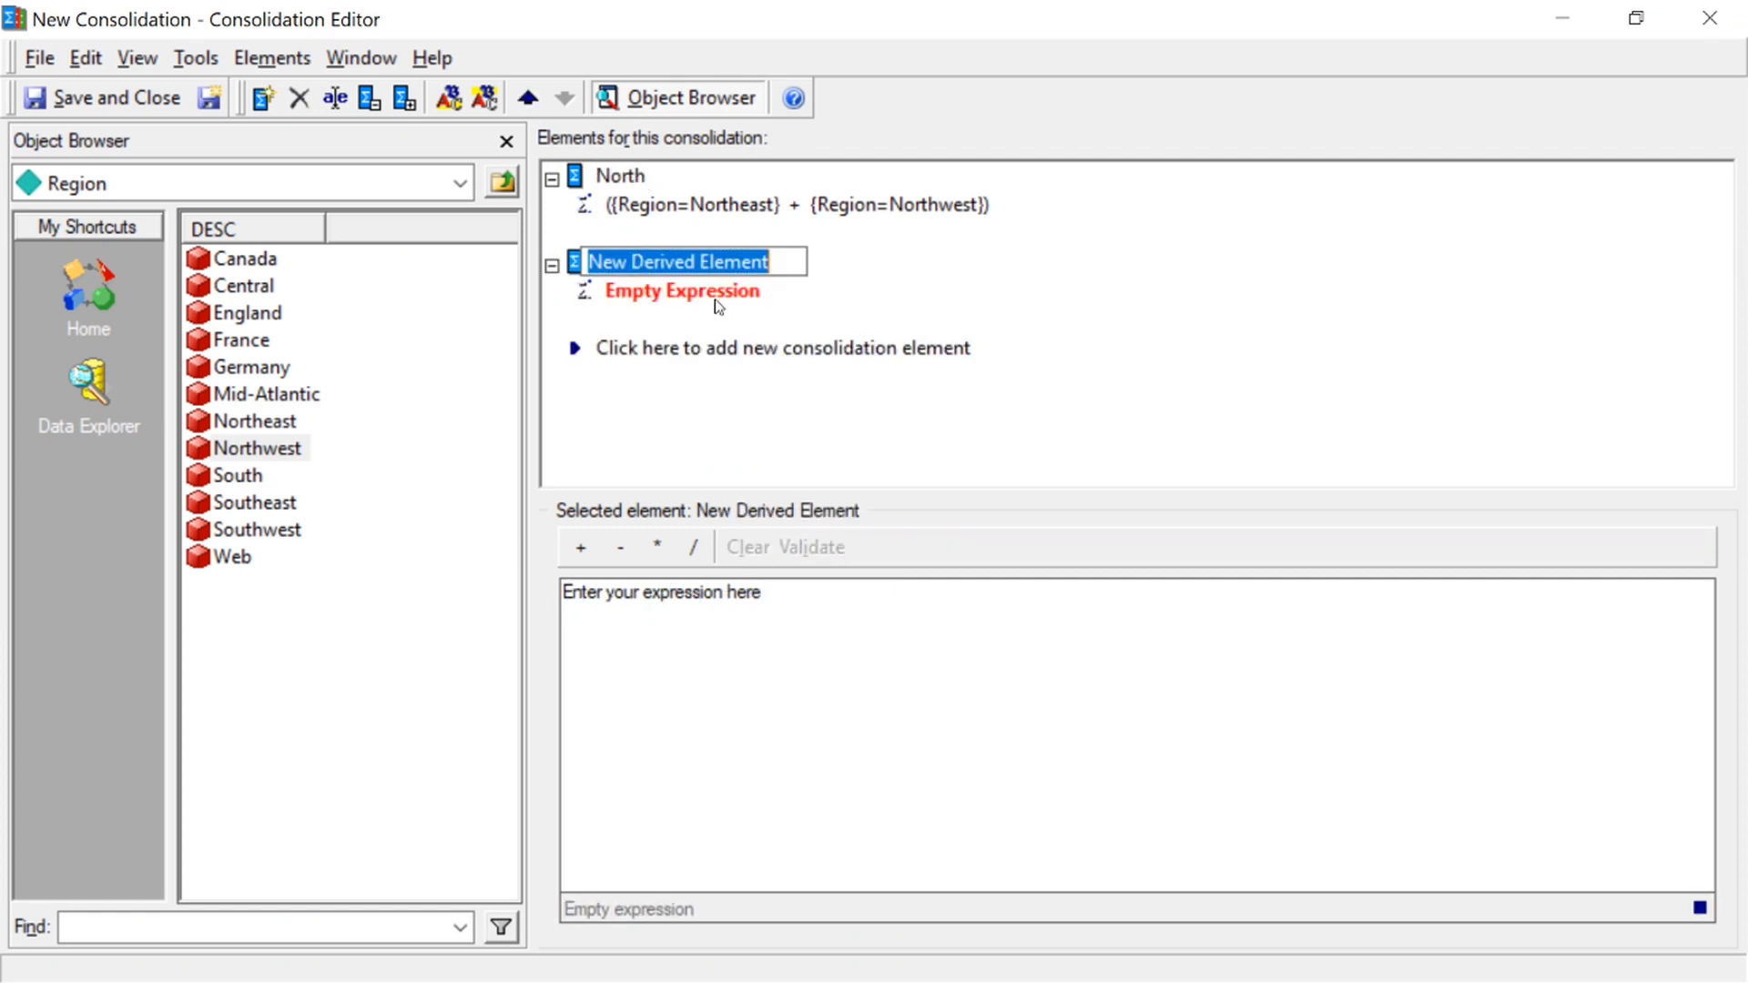
{"action": "type", "text": "Mid"}
{"action": "key", "text": "Return"}
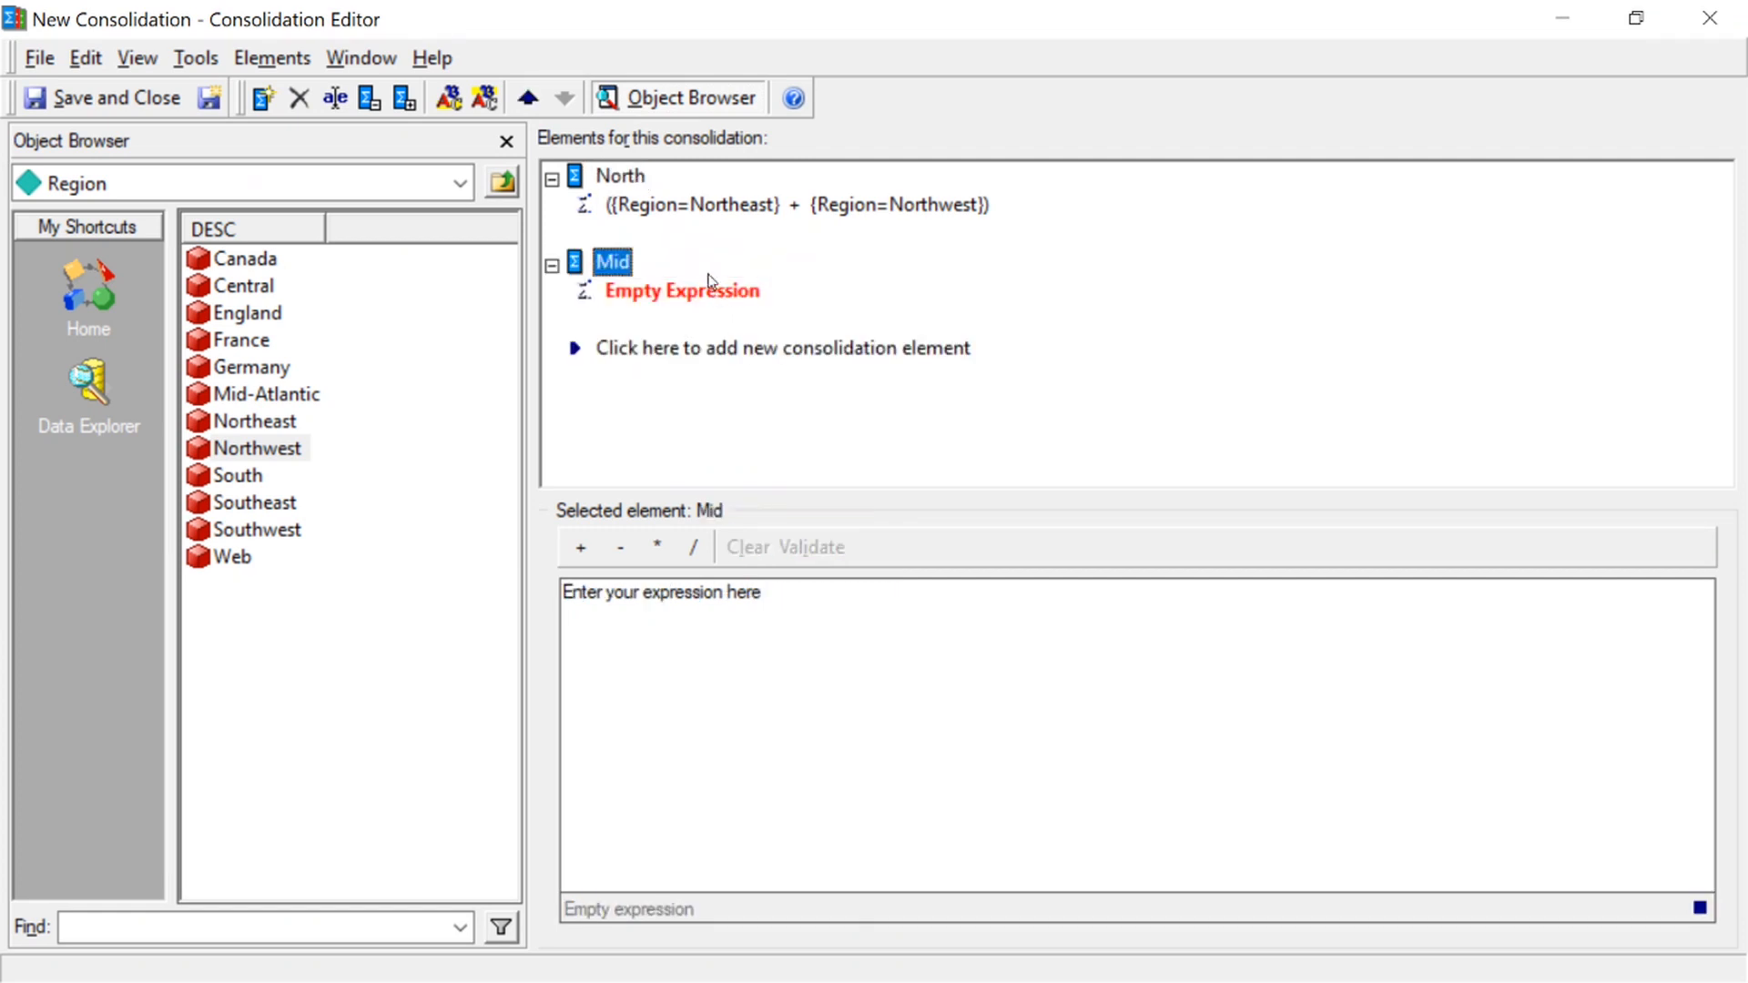
{"action": "left_click_drag", "start_coordinate": [256, 396], "coordinate": [652, 619]}
Add a third consolidation element and name it South
{"action": "left_click", "coordinate": [667, 348]}
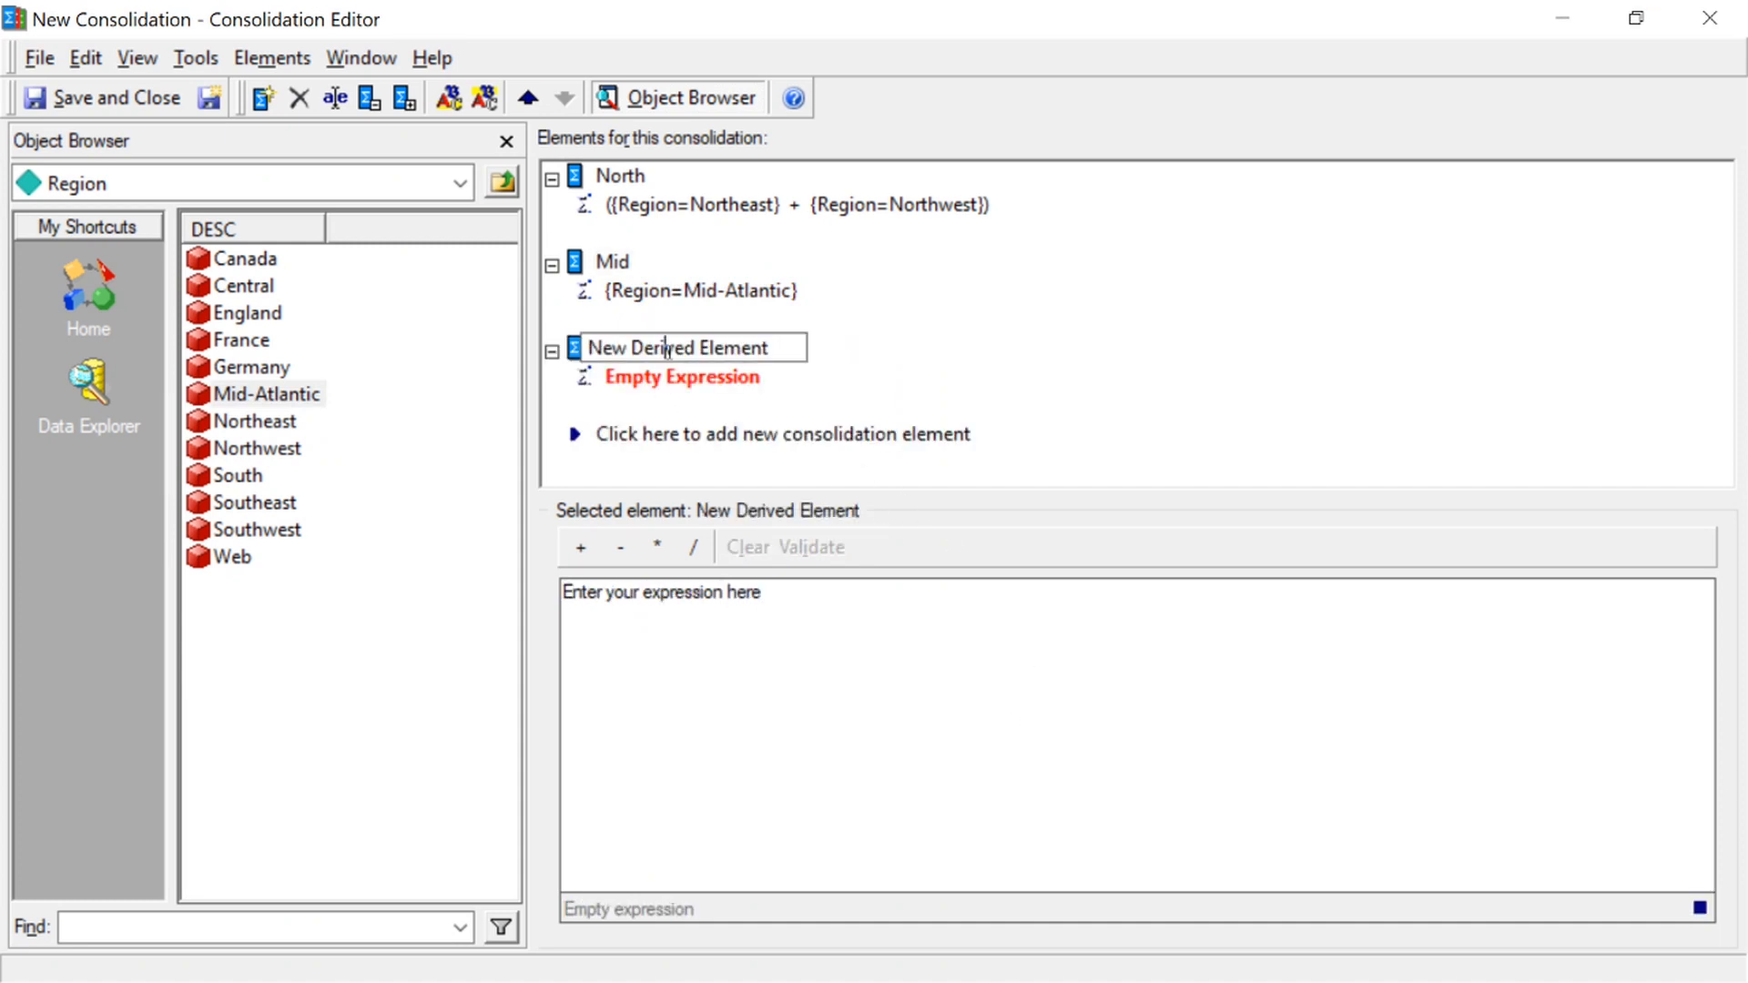
{"action": "double_click", "coordinate": [680, 351]}
{"action": "left_click_drag", "start_coordinate": [772, 348], "coordinate": [590, 347]}
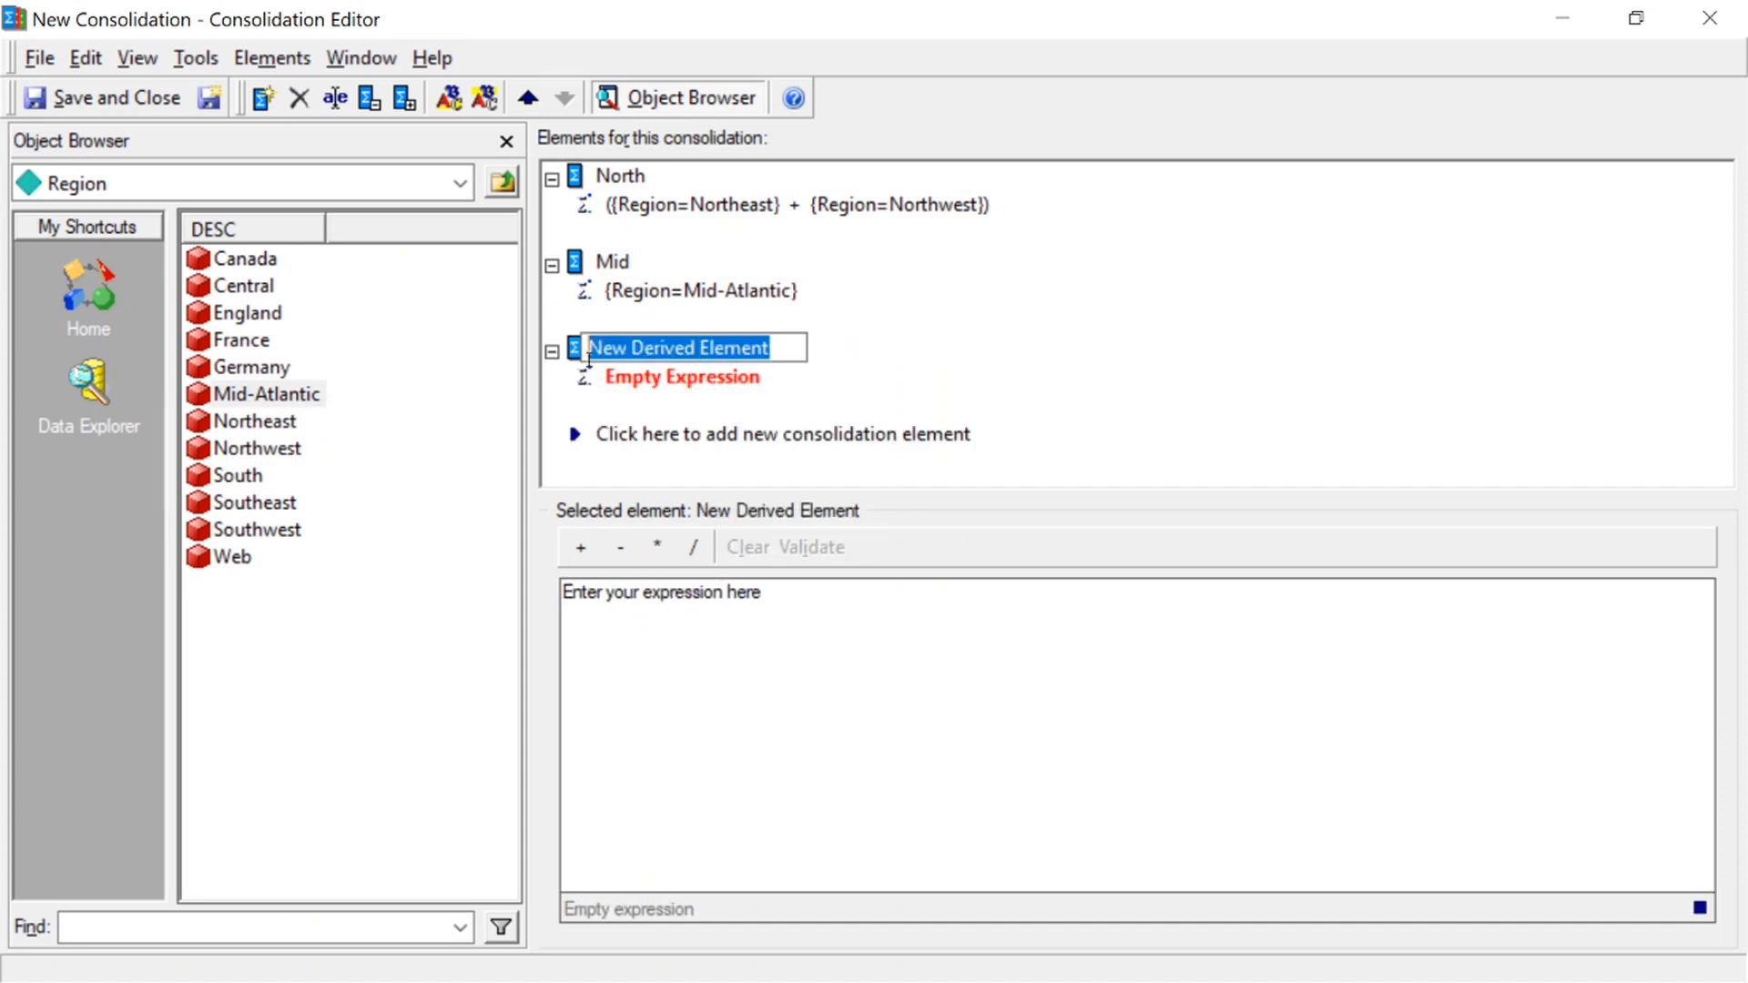
{"action": "type", "text": "South"}
{"action": "key", "text": "Return"}
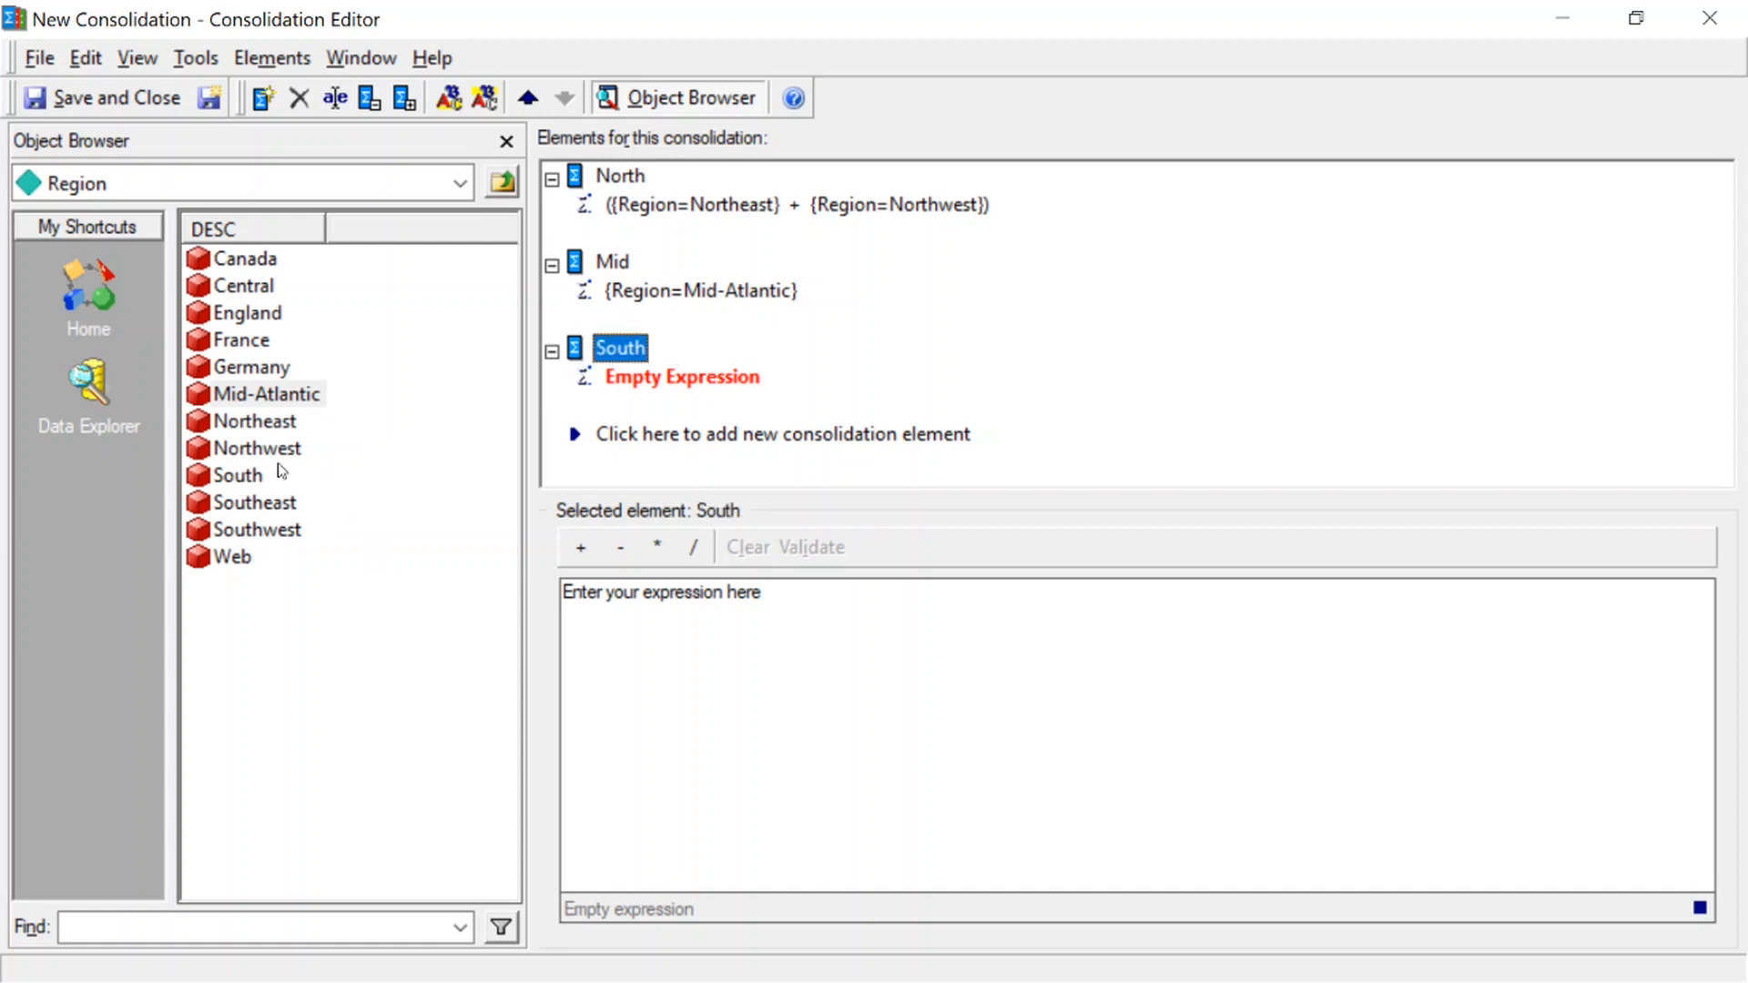
Build the South element's expression as the sum of the regions South, Southeast and Southwest
{"action": "left_click_drag", "start_coordinate": [244, 480], "coordinate": [665, 615]}
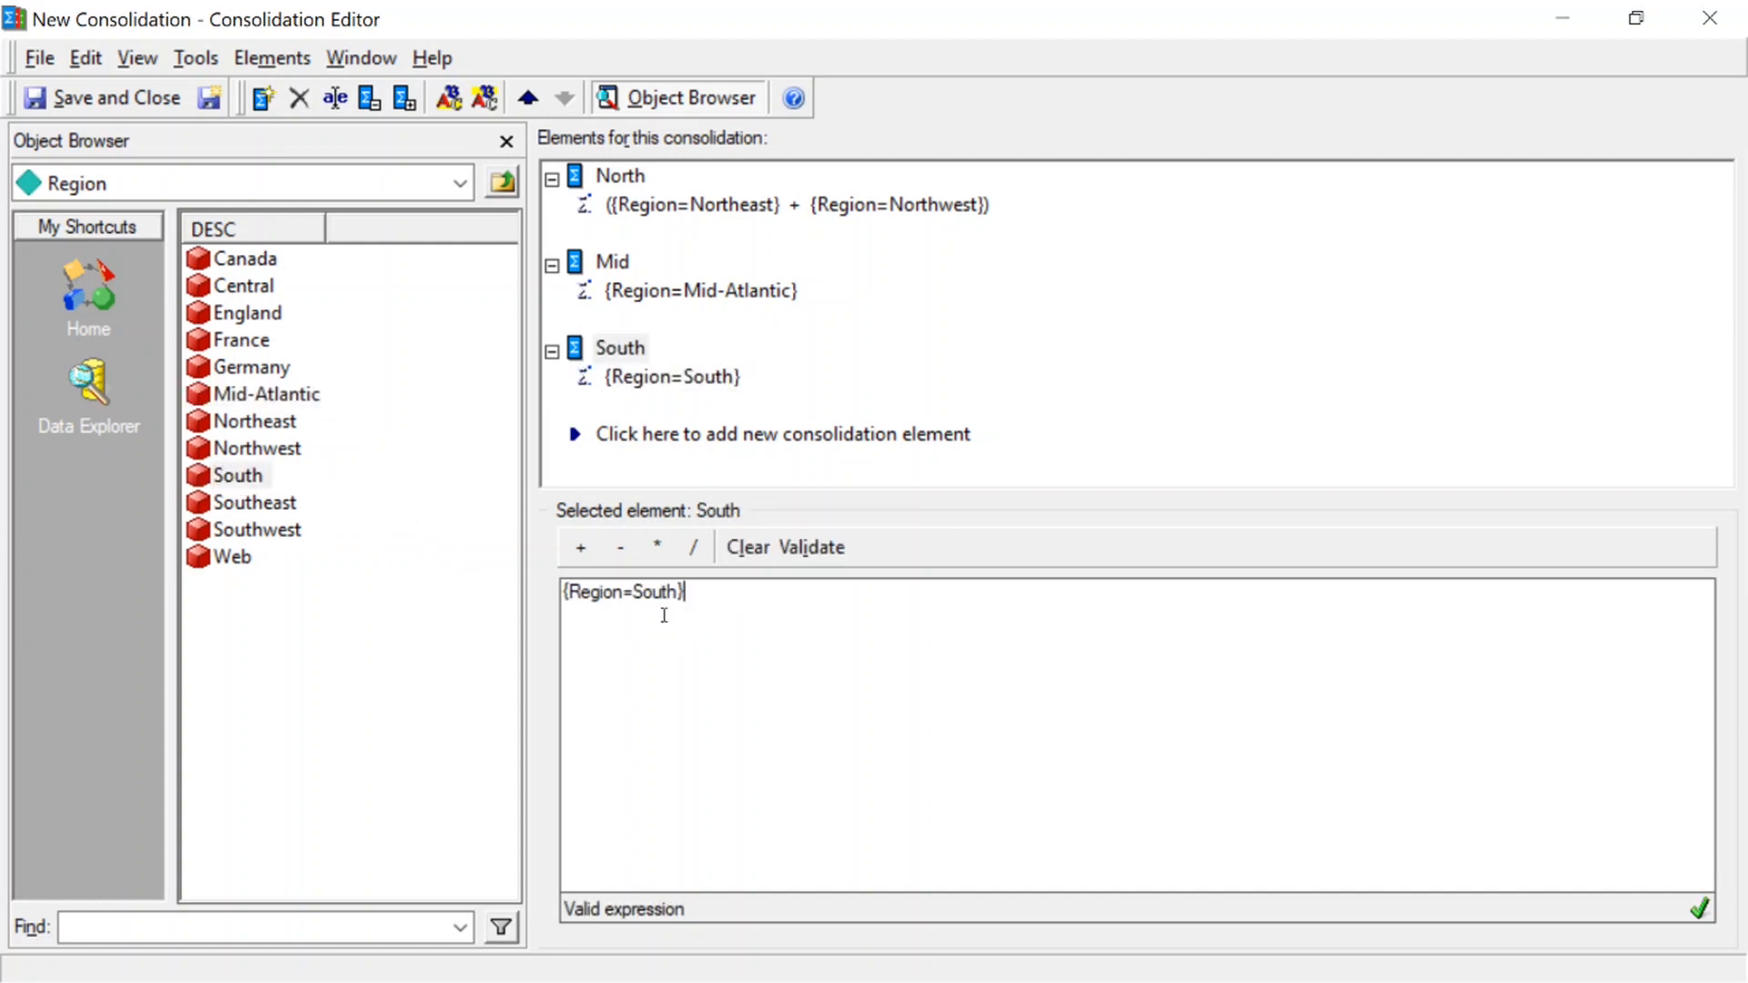
{"action": "left_click", "coordinate": [581, 547]}
{"action": "left_click_drag", "start_coordinate": [264, 502], "coordinate": [776, 628]}
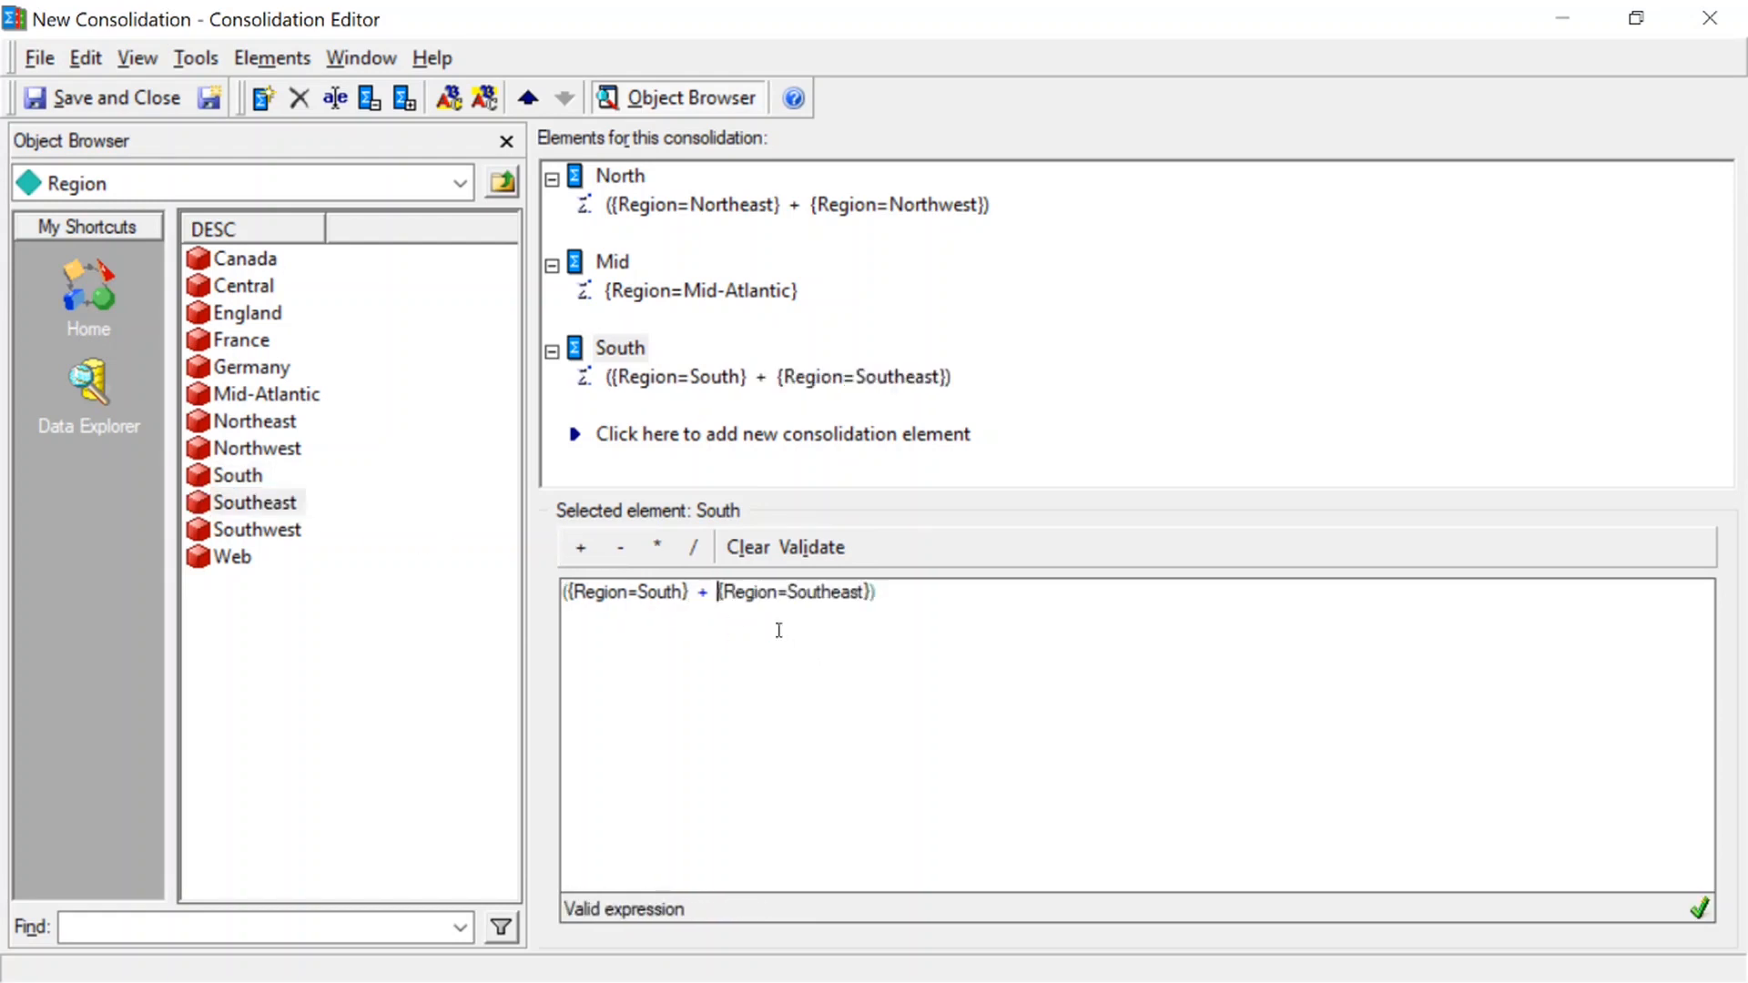
{"action": "left_click", "coordinate": [575, 547]}
{"action": "left_click_drag", "start_coordinate": [264, 529], "coordinate": [969, 607]}
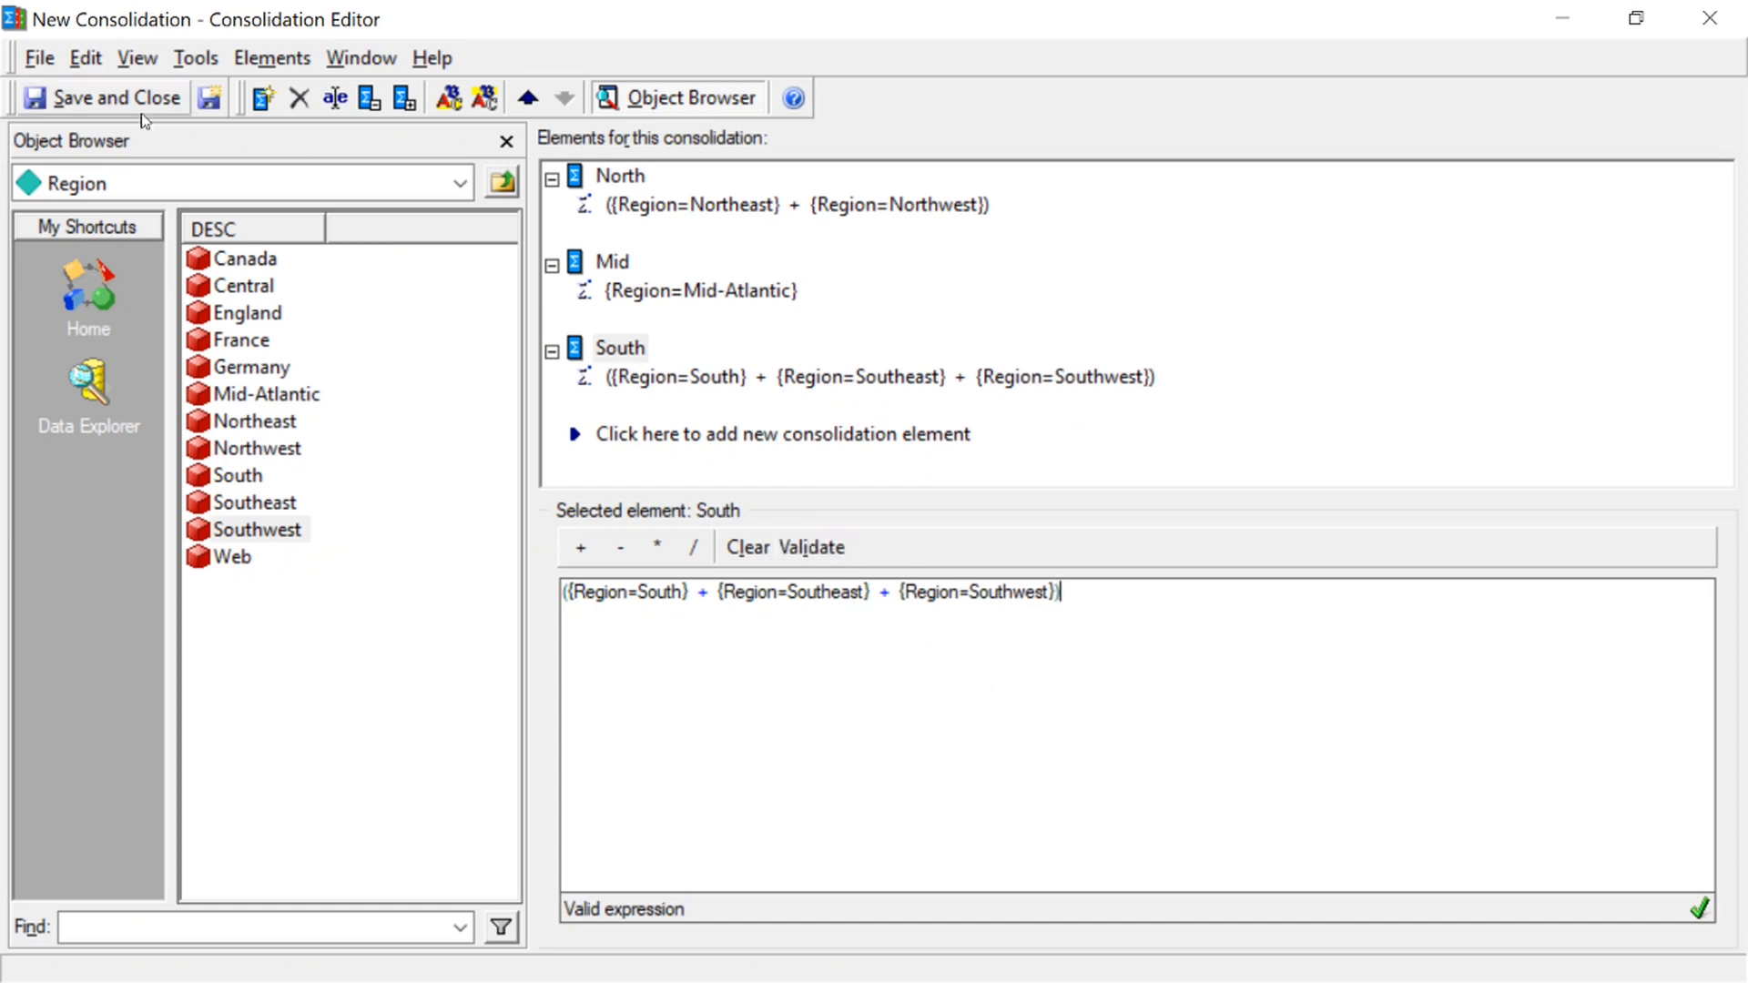
Save the consolidation in the Demo folder as Consolidation Region and close its editor
{"action": "left_click", "coordinate": [114, 106]}
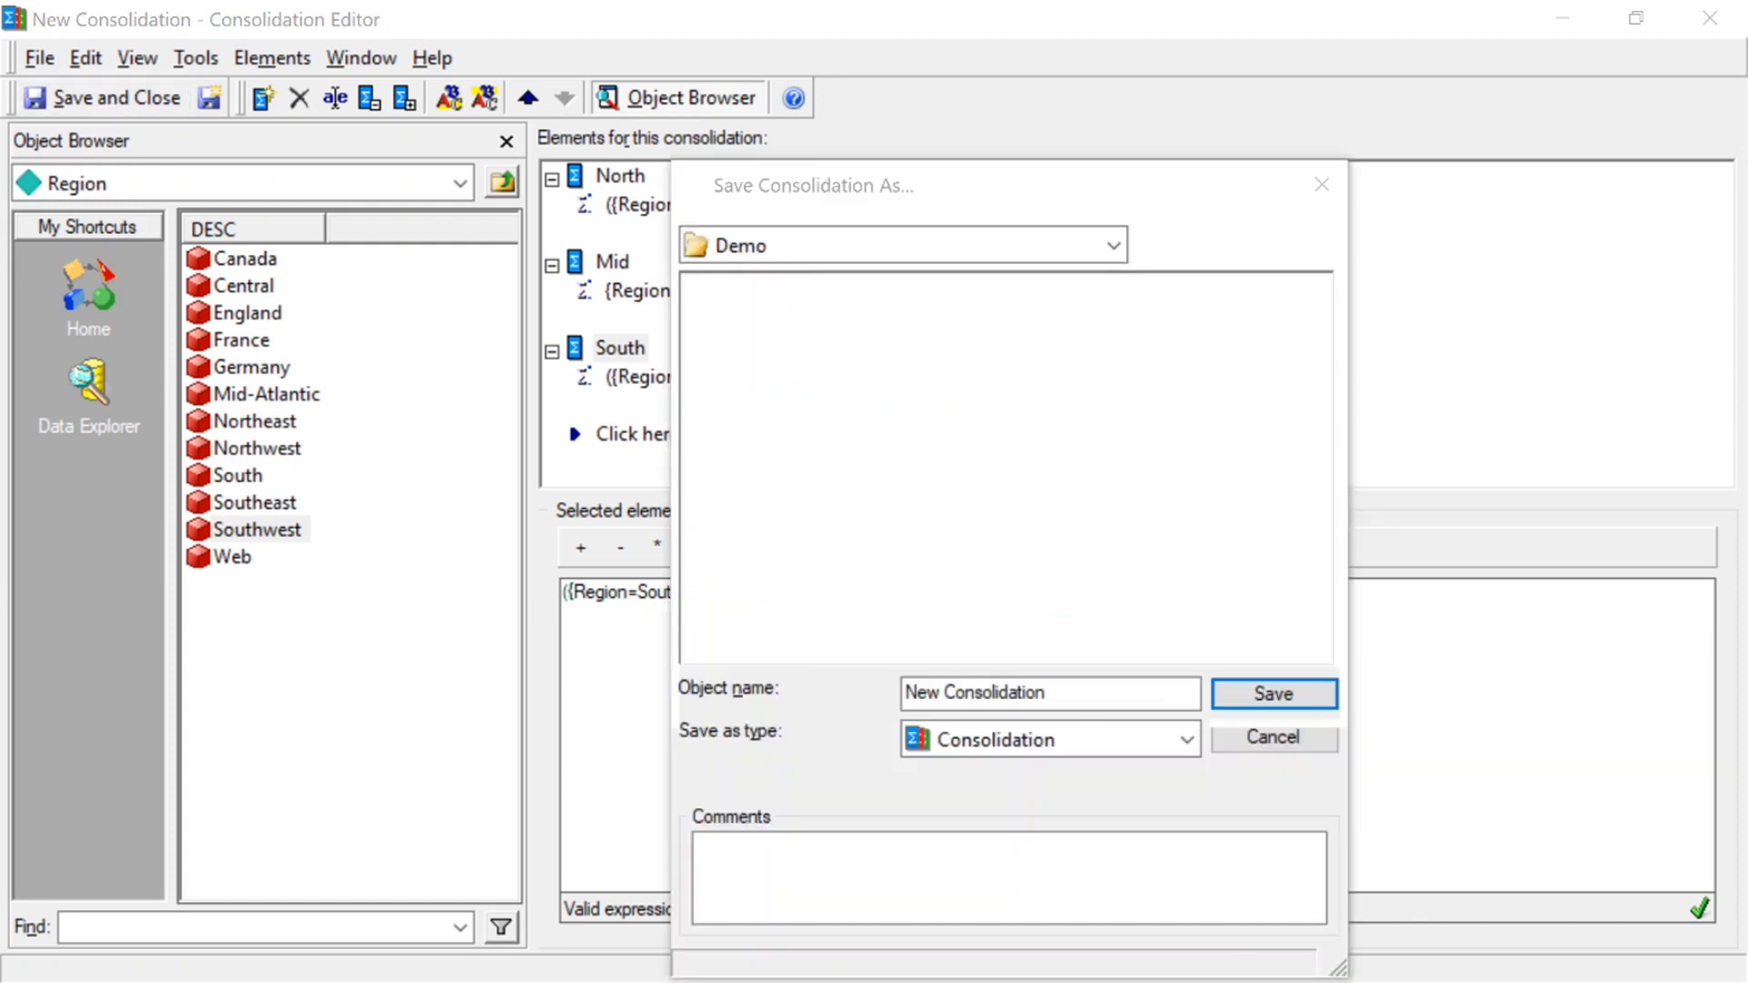
{"action": "left_click", "coordinate": [949, 692]}
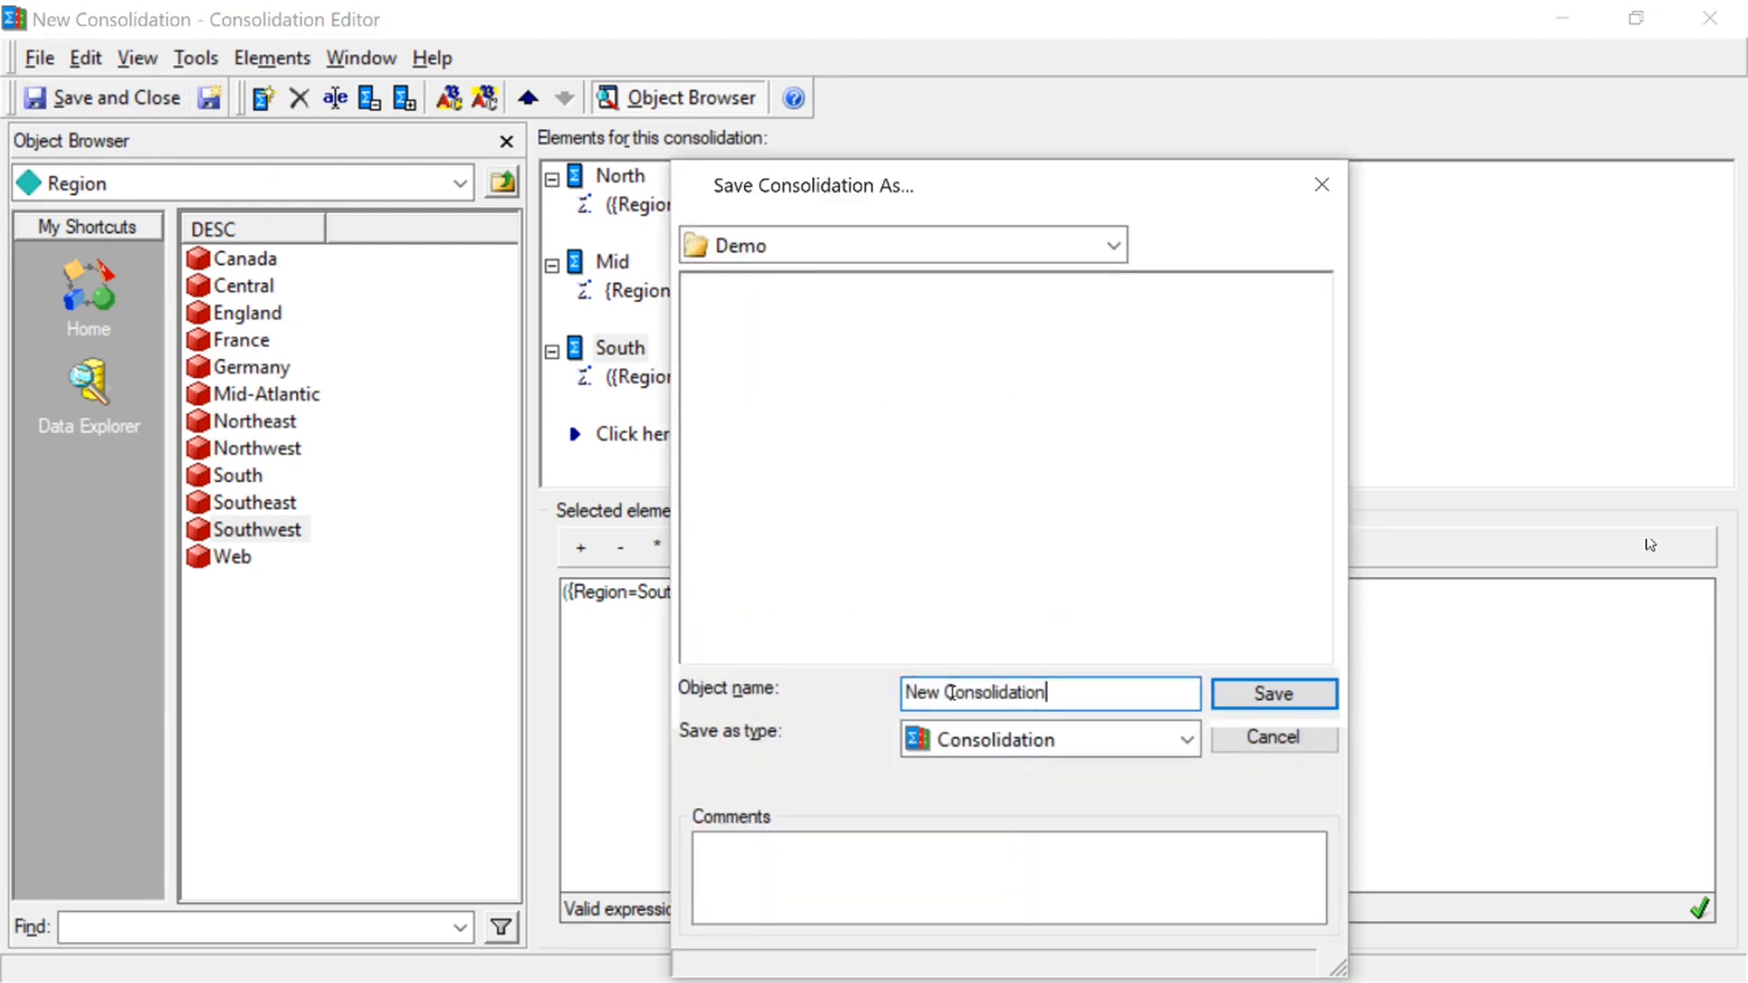
{"action": "key", "text": "BackSpace"}
{"action": "key", "text": "BackSpace"}
{"action": "key", "text": "BackSpace"}
{"action": "key", "text": "BackSpace"}
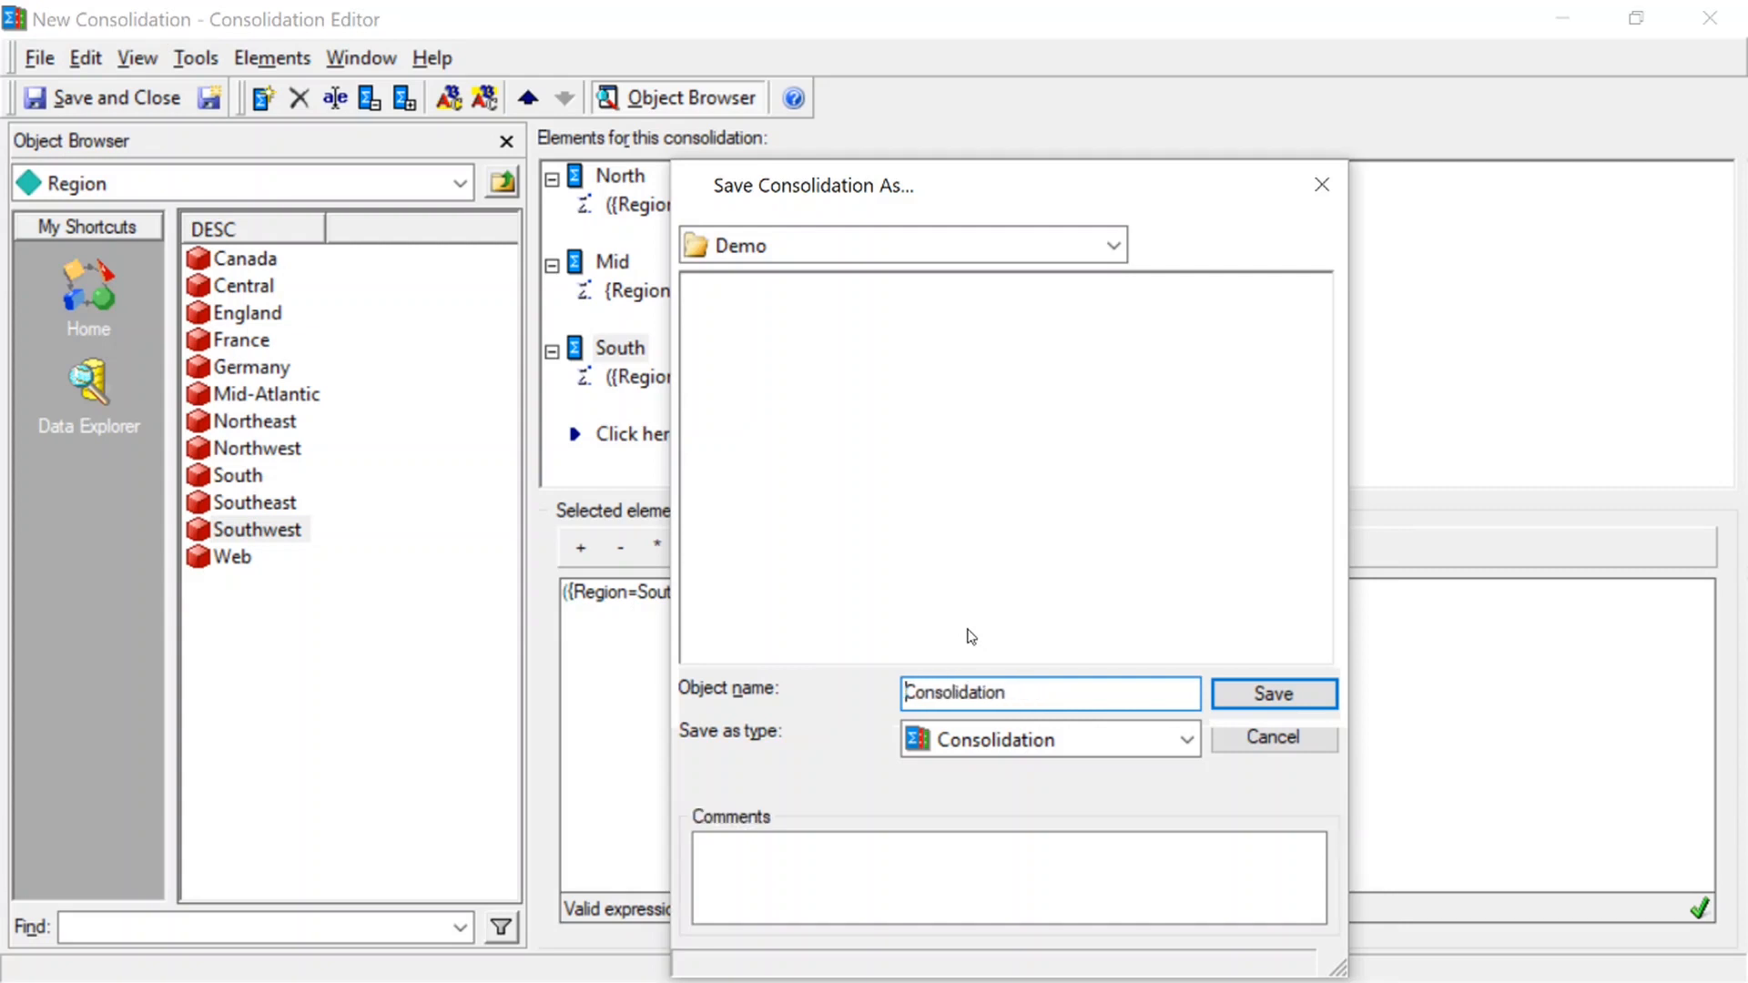
{"action": "key", "text": "End"}
{"action": "type", "text": "Region"}
{"action": "key", "text": "Return"}
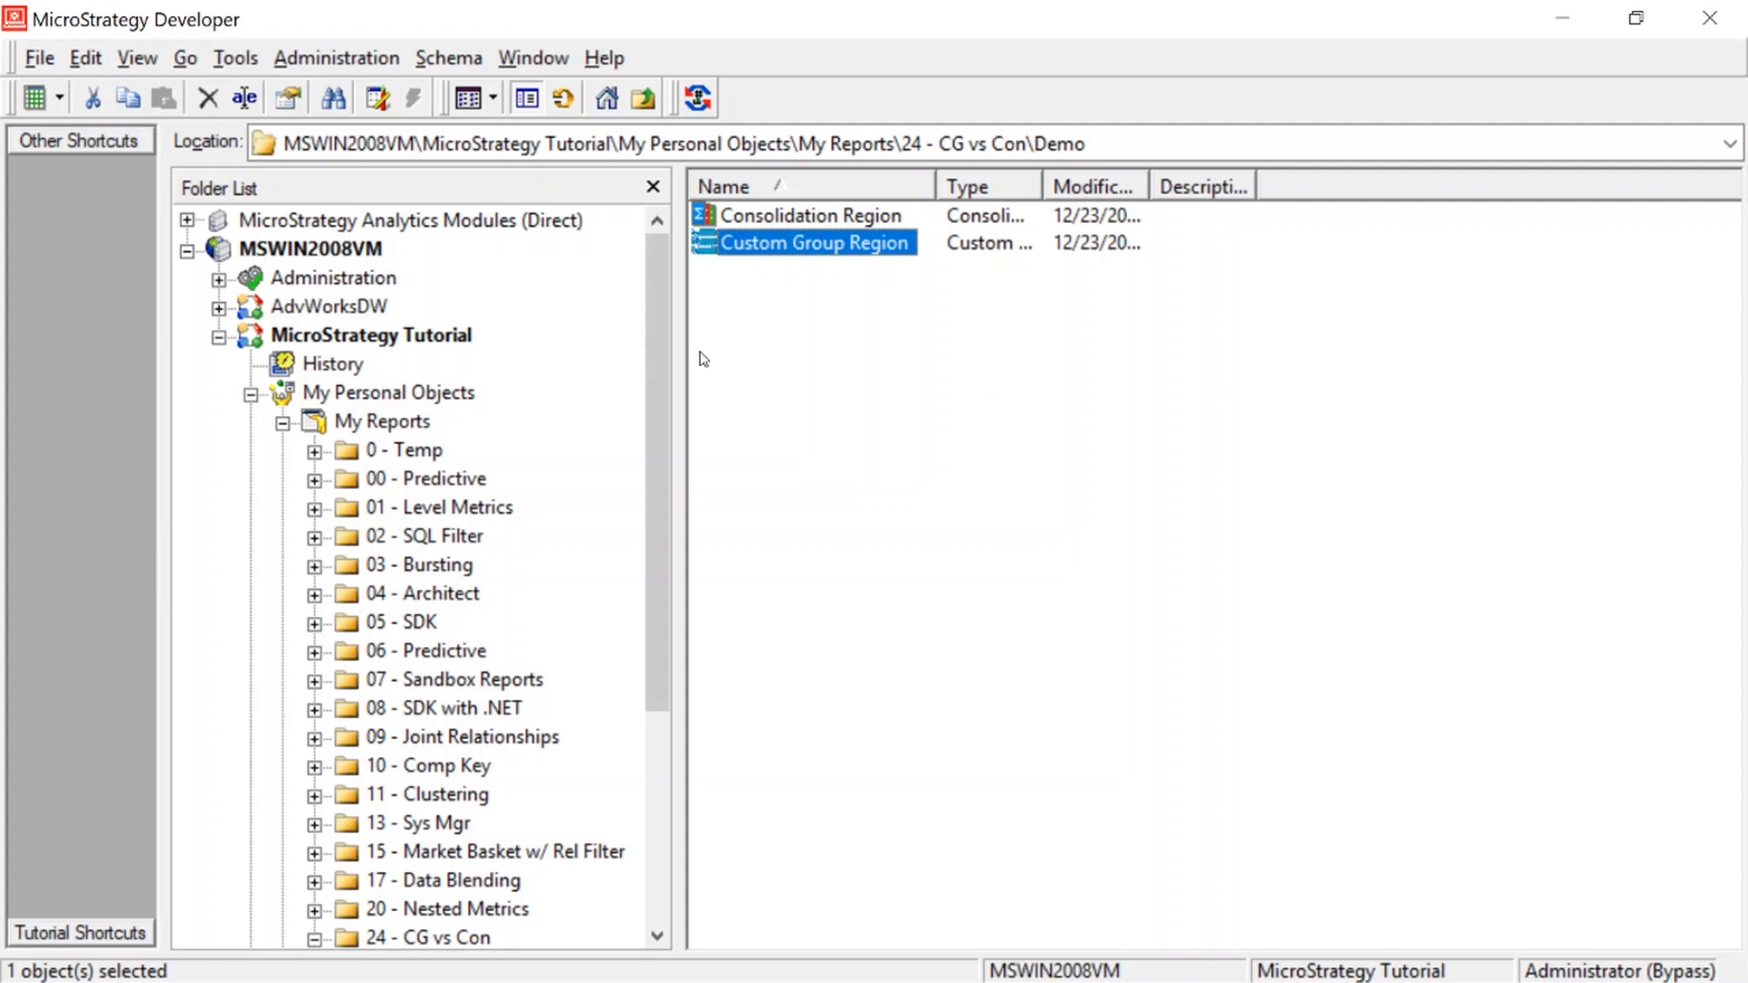
Widen the Name column of the Demo folder's listing slightly and create a new report there
{"action": "left_click", "coordinate": [883, 387]}
{"action": "left_click_drag", "start_coordinate": [936, 187], "coordinate": [960, 187]}
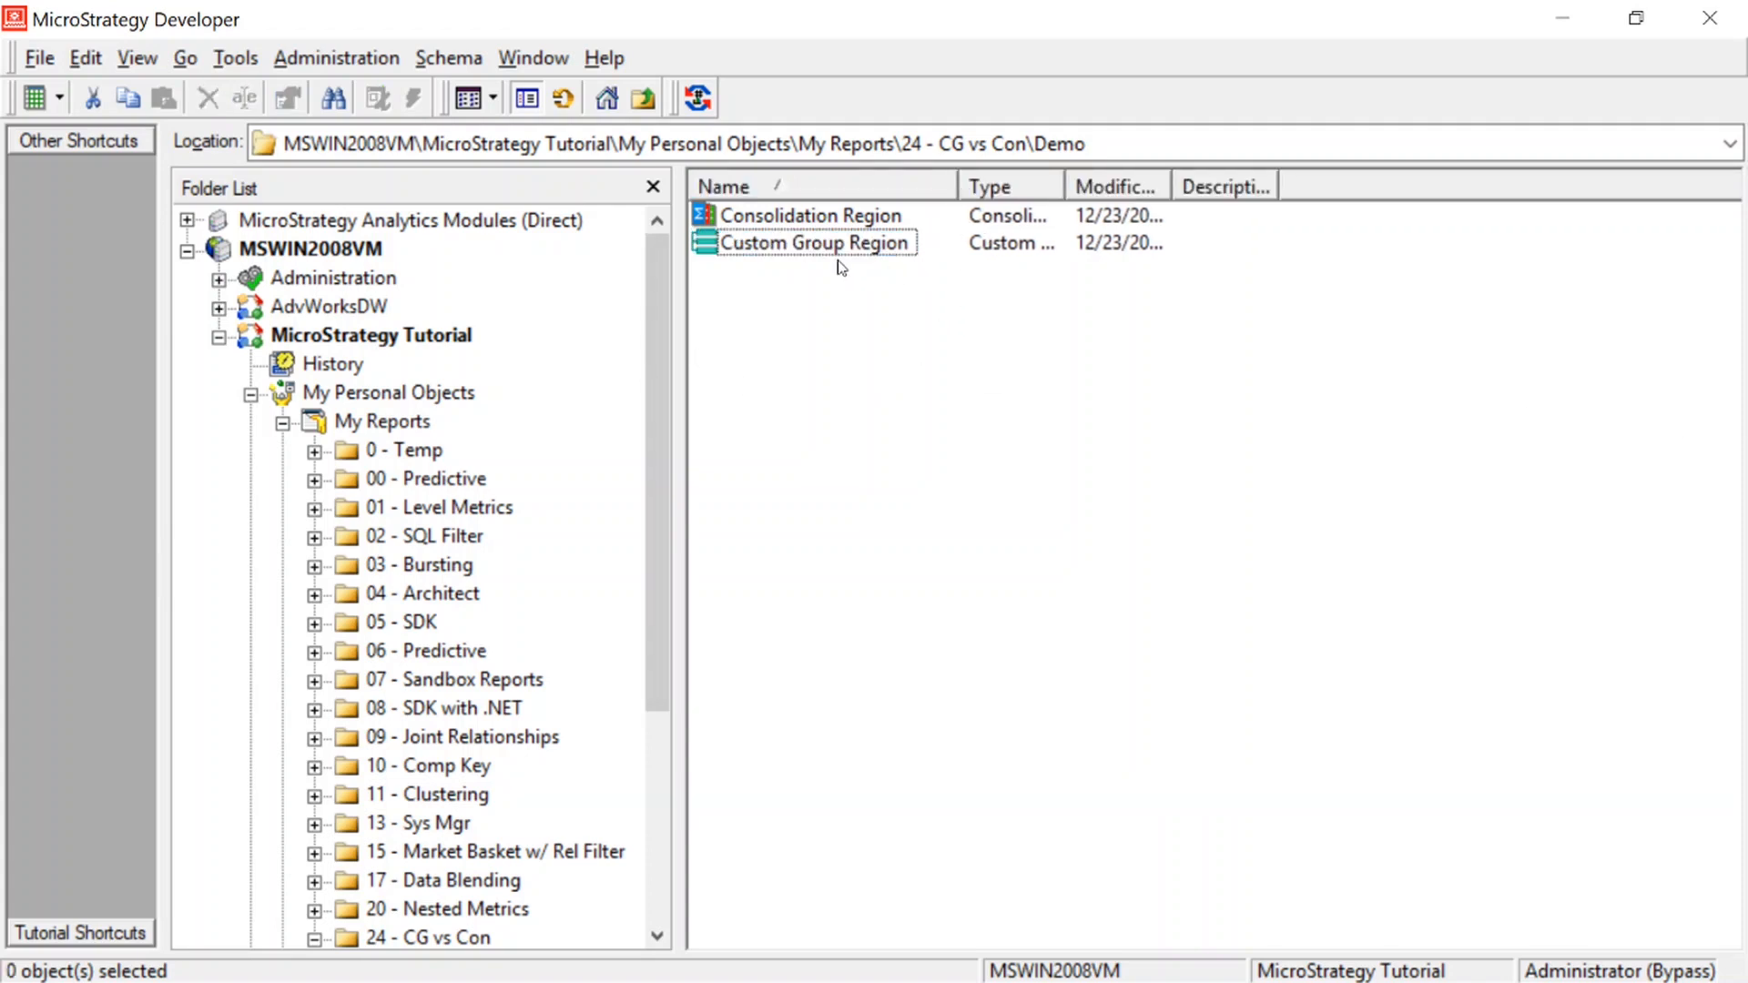
{"action": "right_click", "coordinate": [811, 308]}
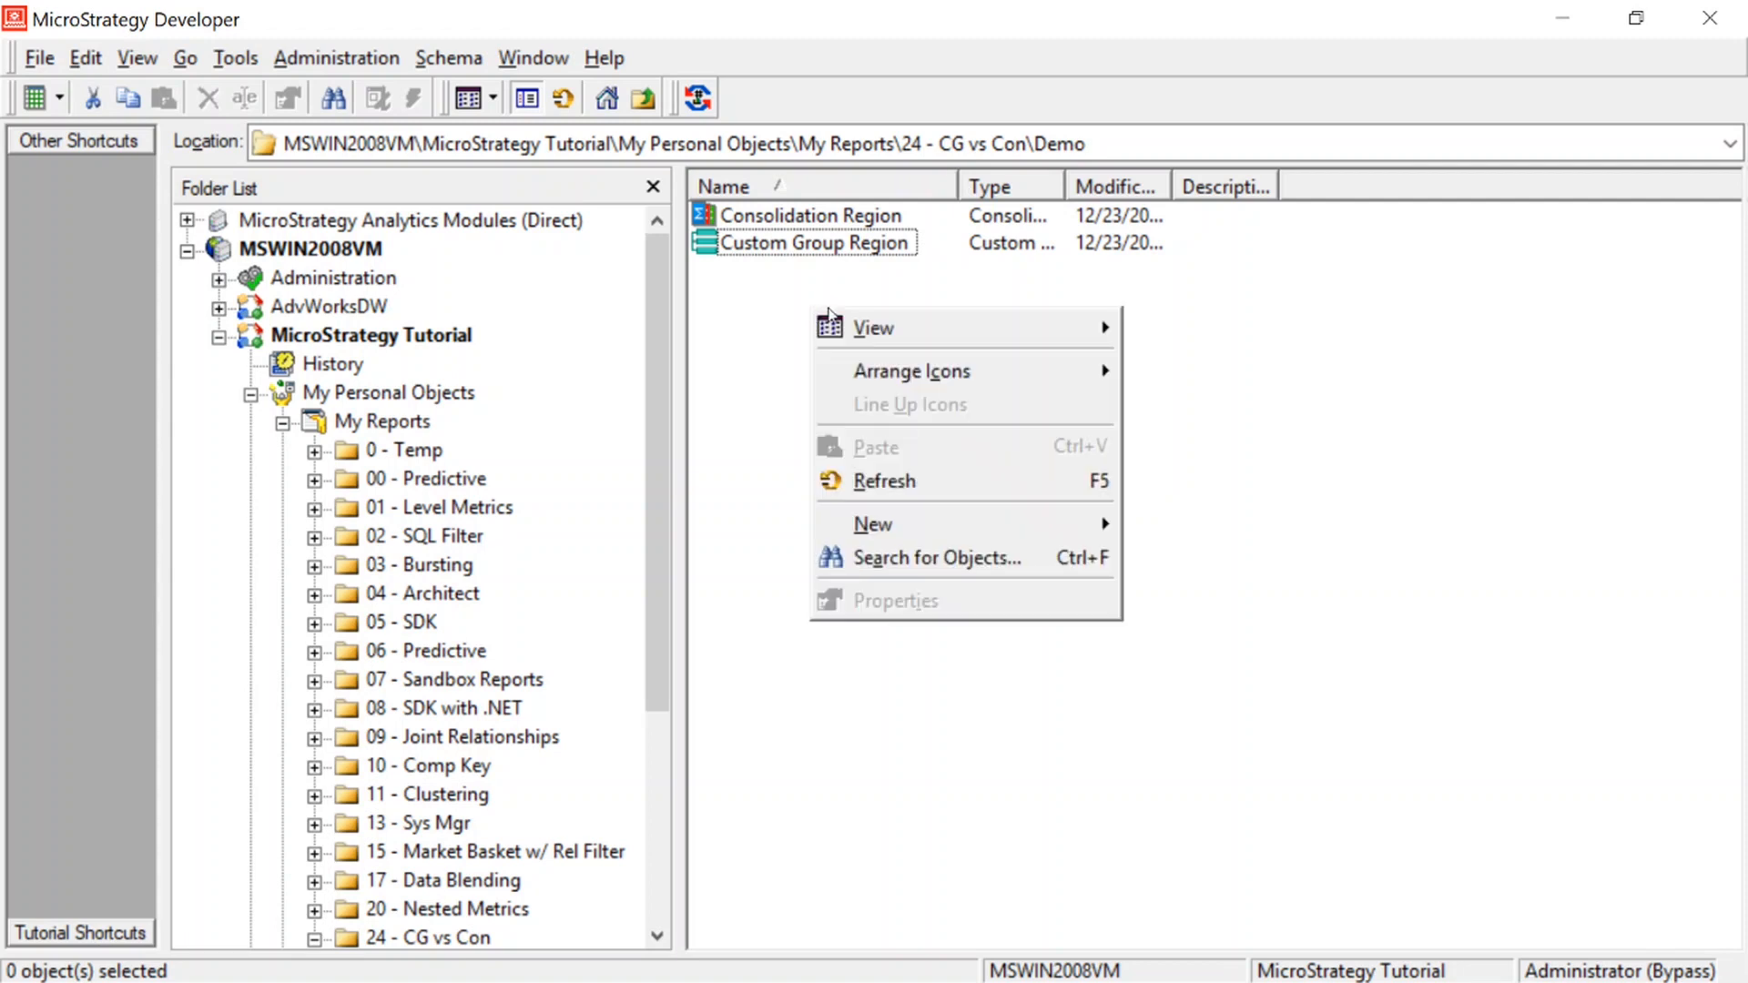
{"action": "mouse_move", "coordinate": [908, 530]}
{"action": "left_click", "coordinate": [1206, 628]}
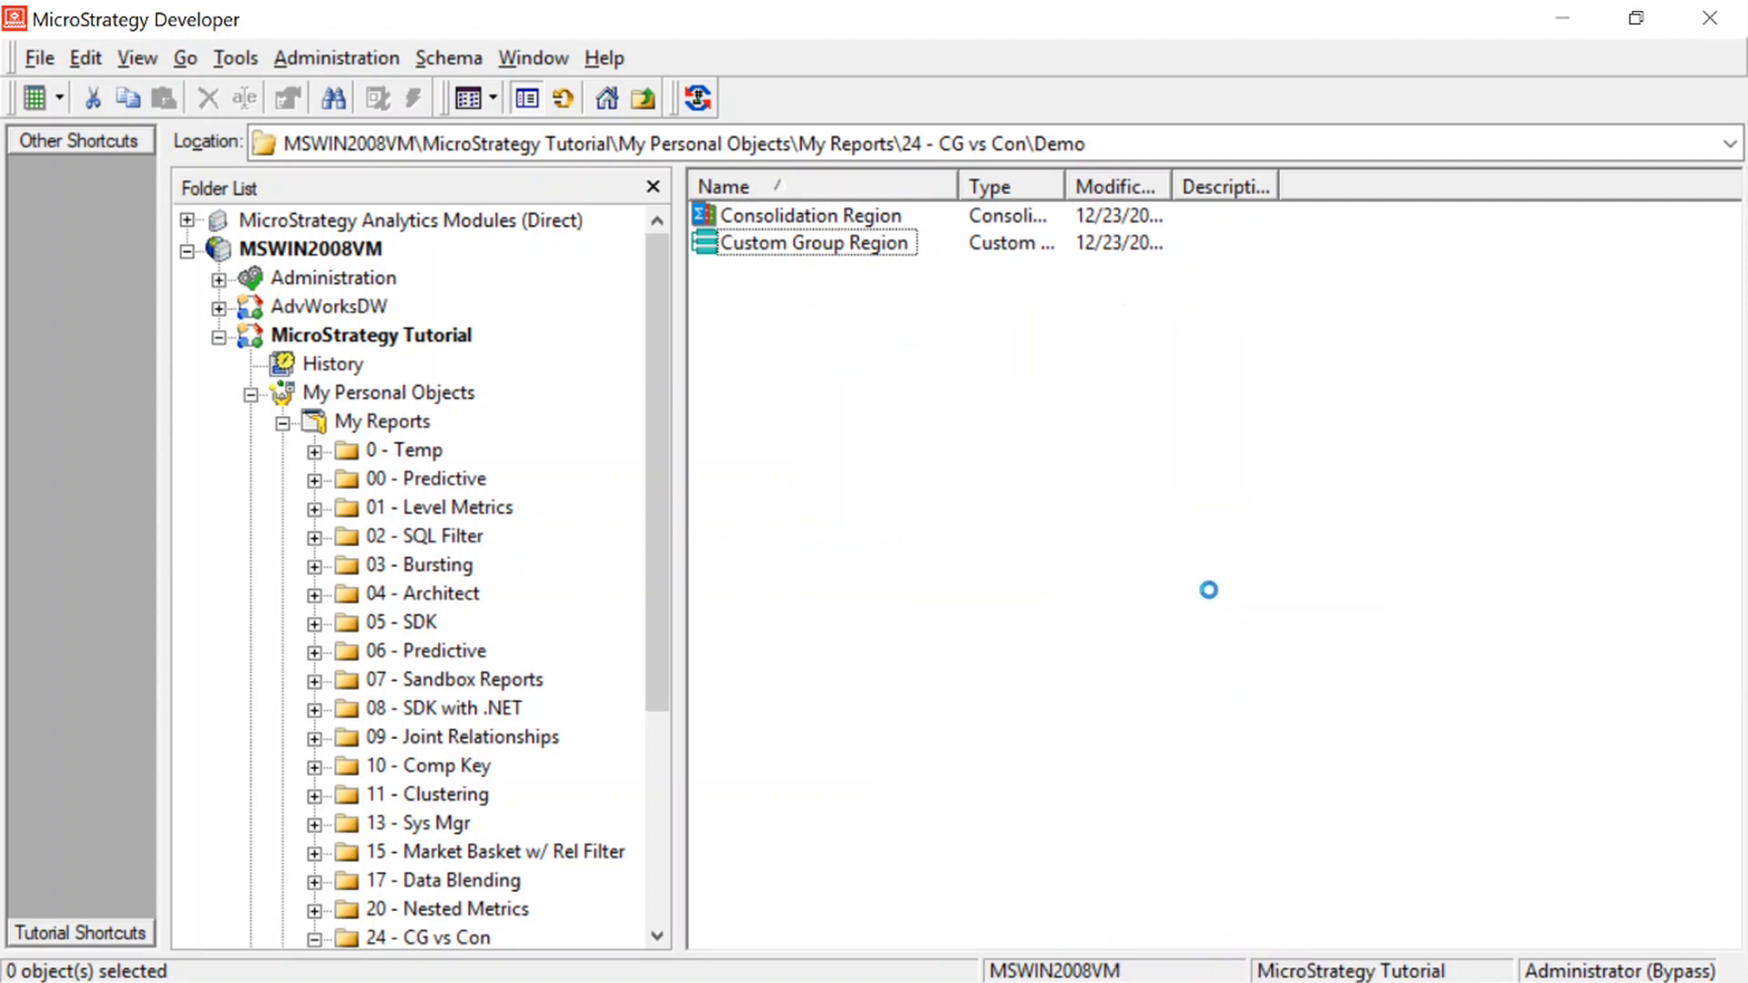
{"action": "left_click", "coordinate": [951, 717]}
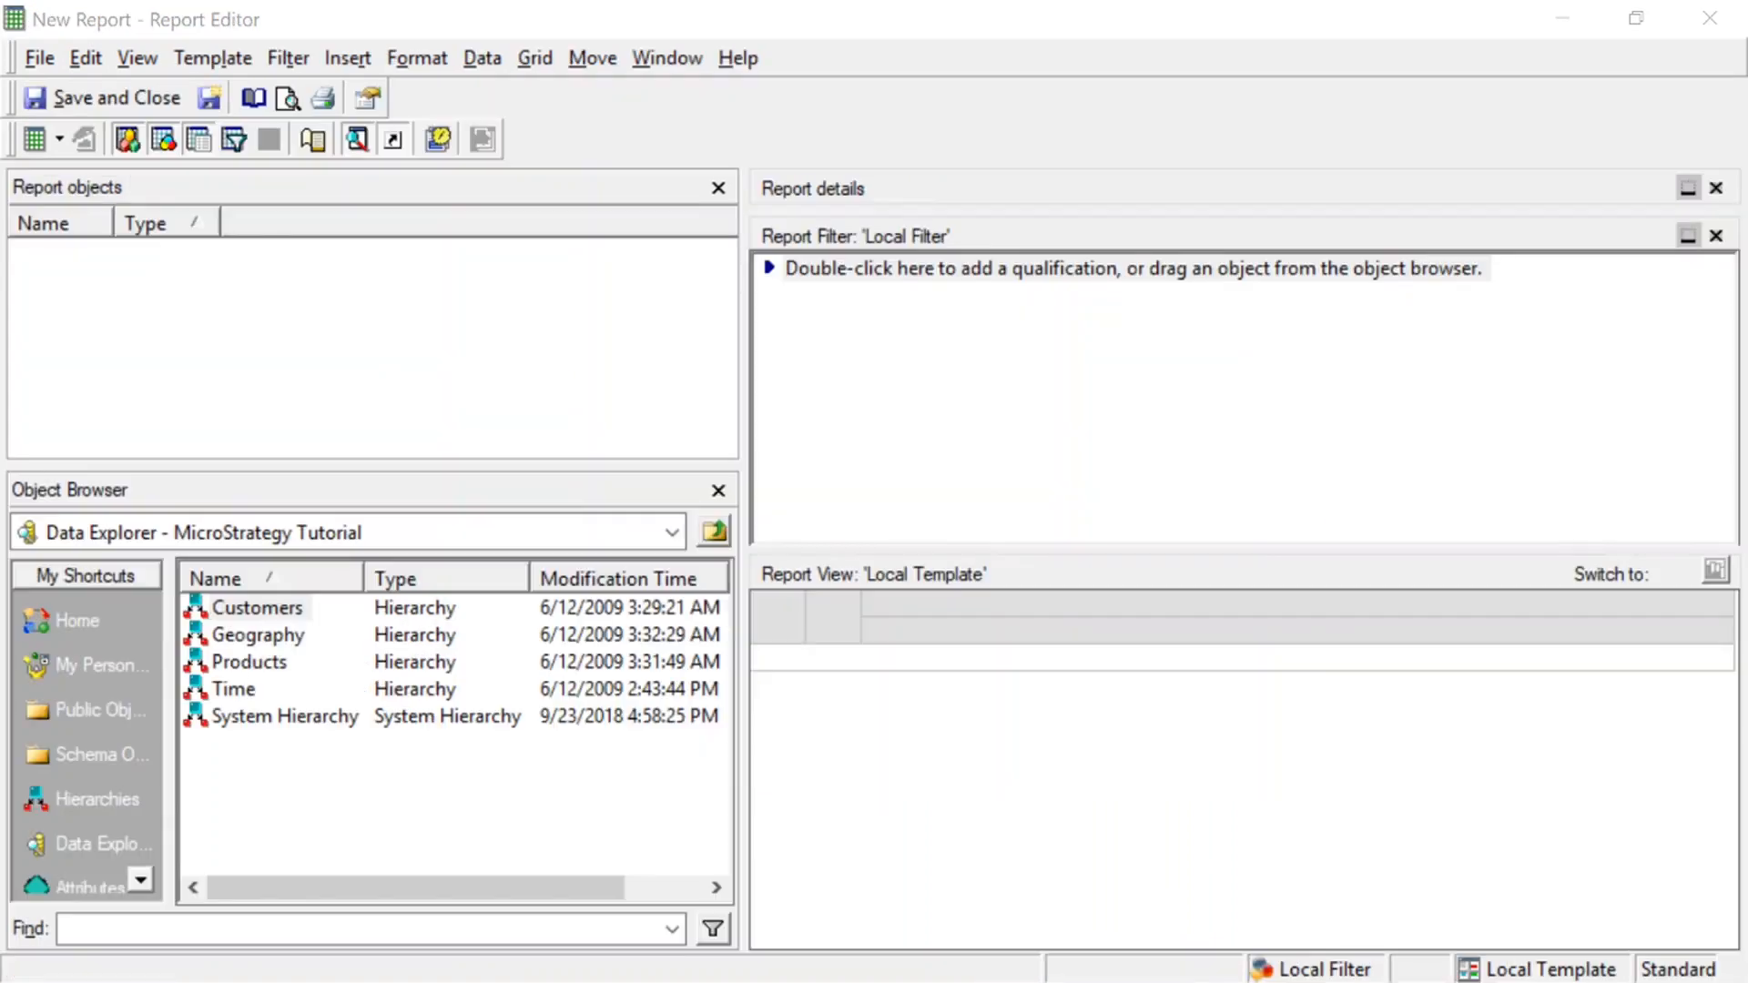
Add Custom Group Region to the report template from the Demo folder under My Reports, 24 - CG vs Con
{"action": "left_click", "coordinate": [62, 685]}
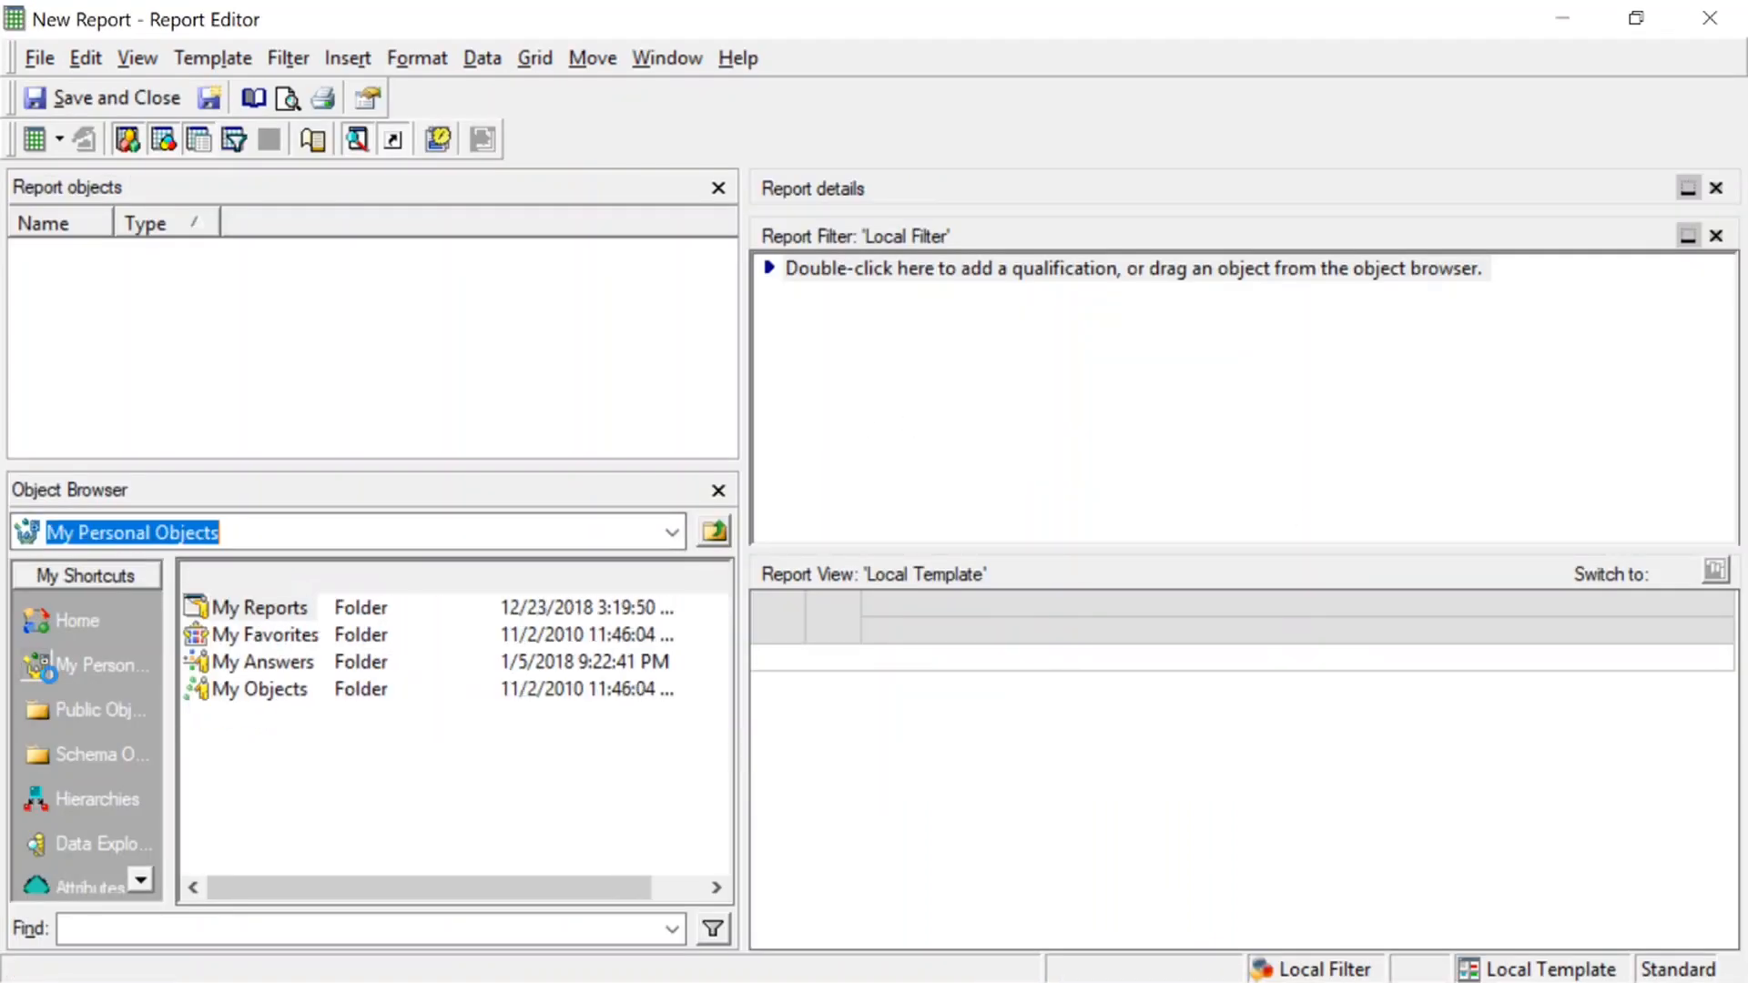
{"action": "double_click", "coordinate": [265, 608]}
{"action": "scroll", "coordinate": [381, 801], "scroll_direction": "down", "scroll_amount": 3}
{"action": "left_click", "coordinate": [323, 824]}
{"action": "double_click", "coordinate": [323, 824]}
{"action": "double_click", "coordinate": [244, 608]}
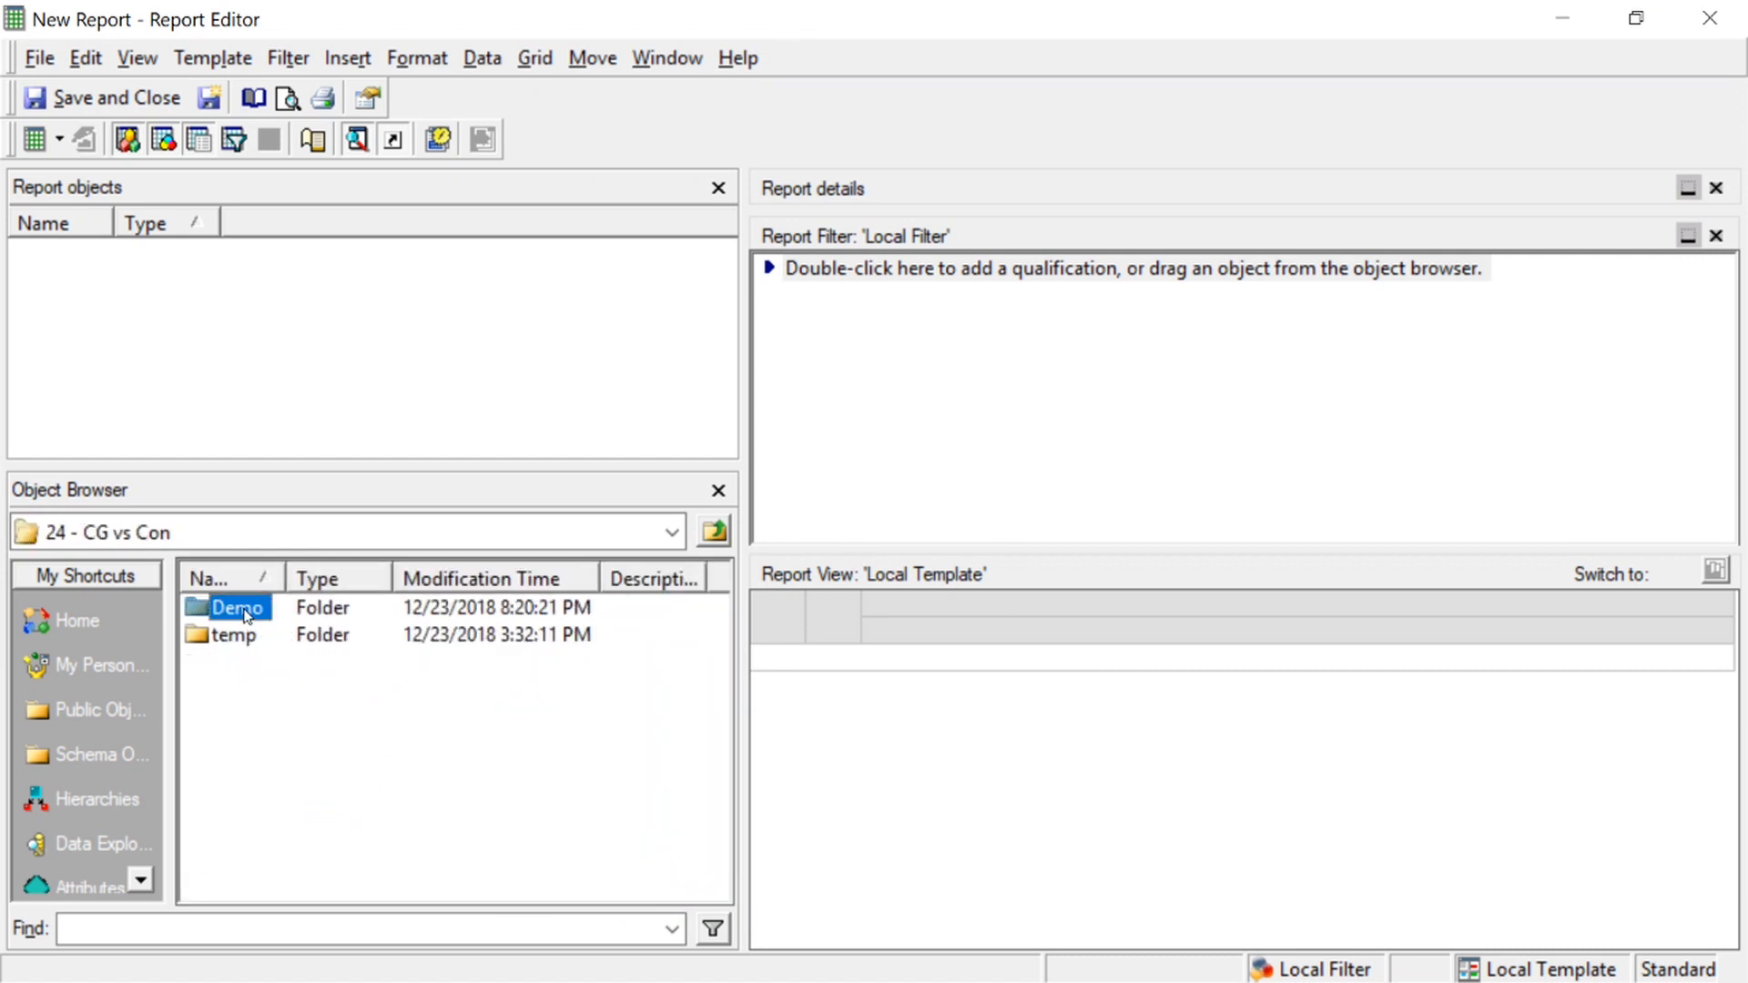
{"action": "double_click", "coordinate": [323, 636]}
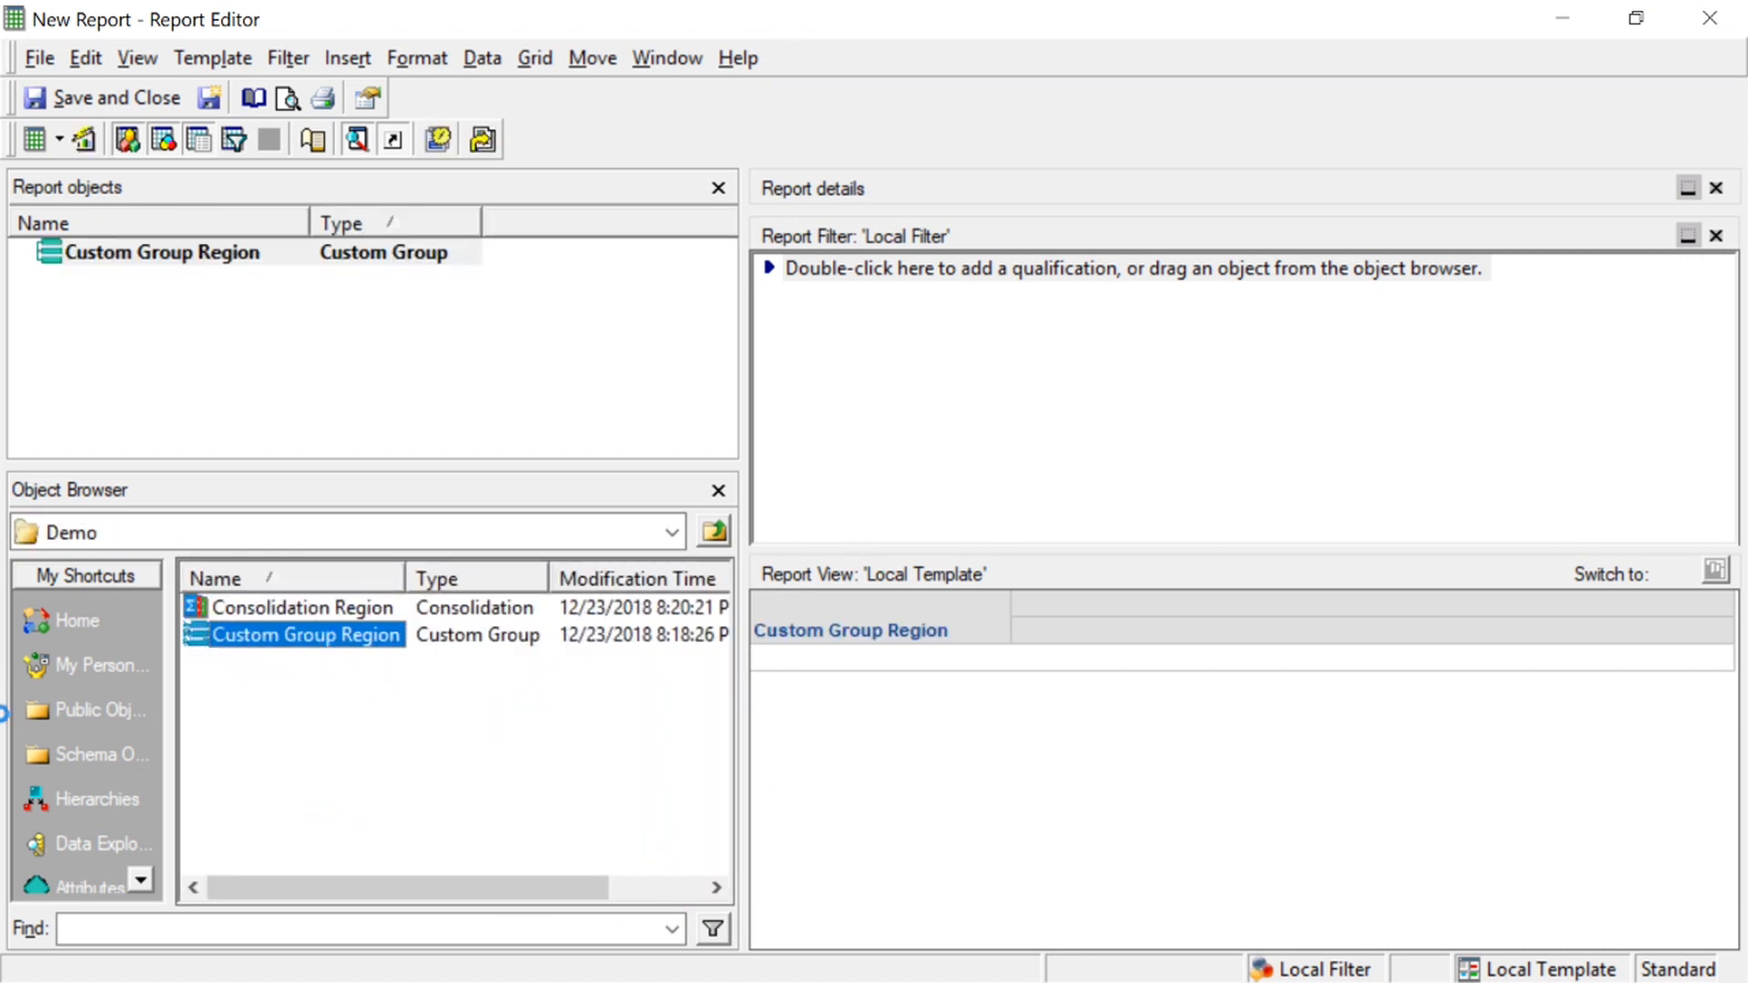
Add the Revenue and Profit metrics to the report from the Sales Metrics folder in Public Objects
{"action": "left_click", "coordinate": [44, 708]}
{"action": "double_click", "coordinate": [271, 770]}
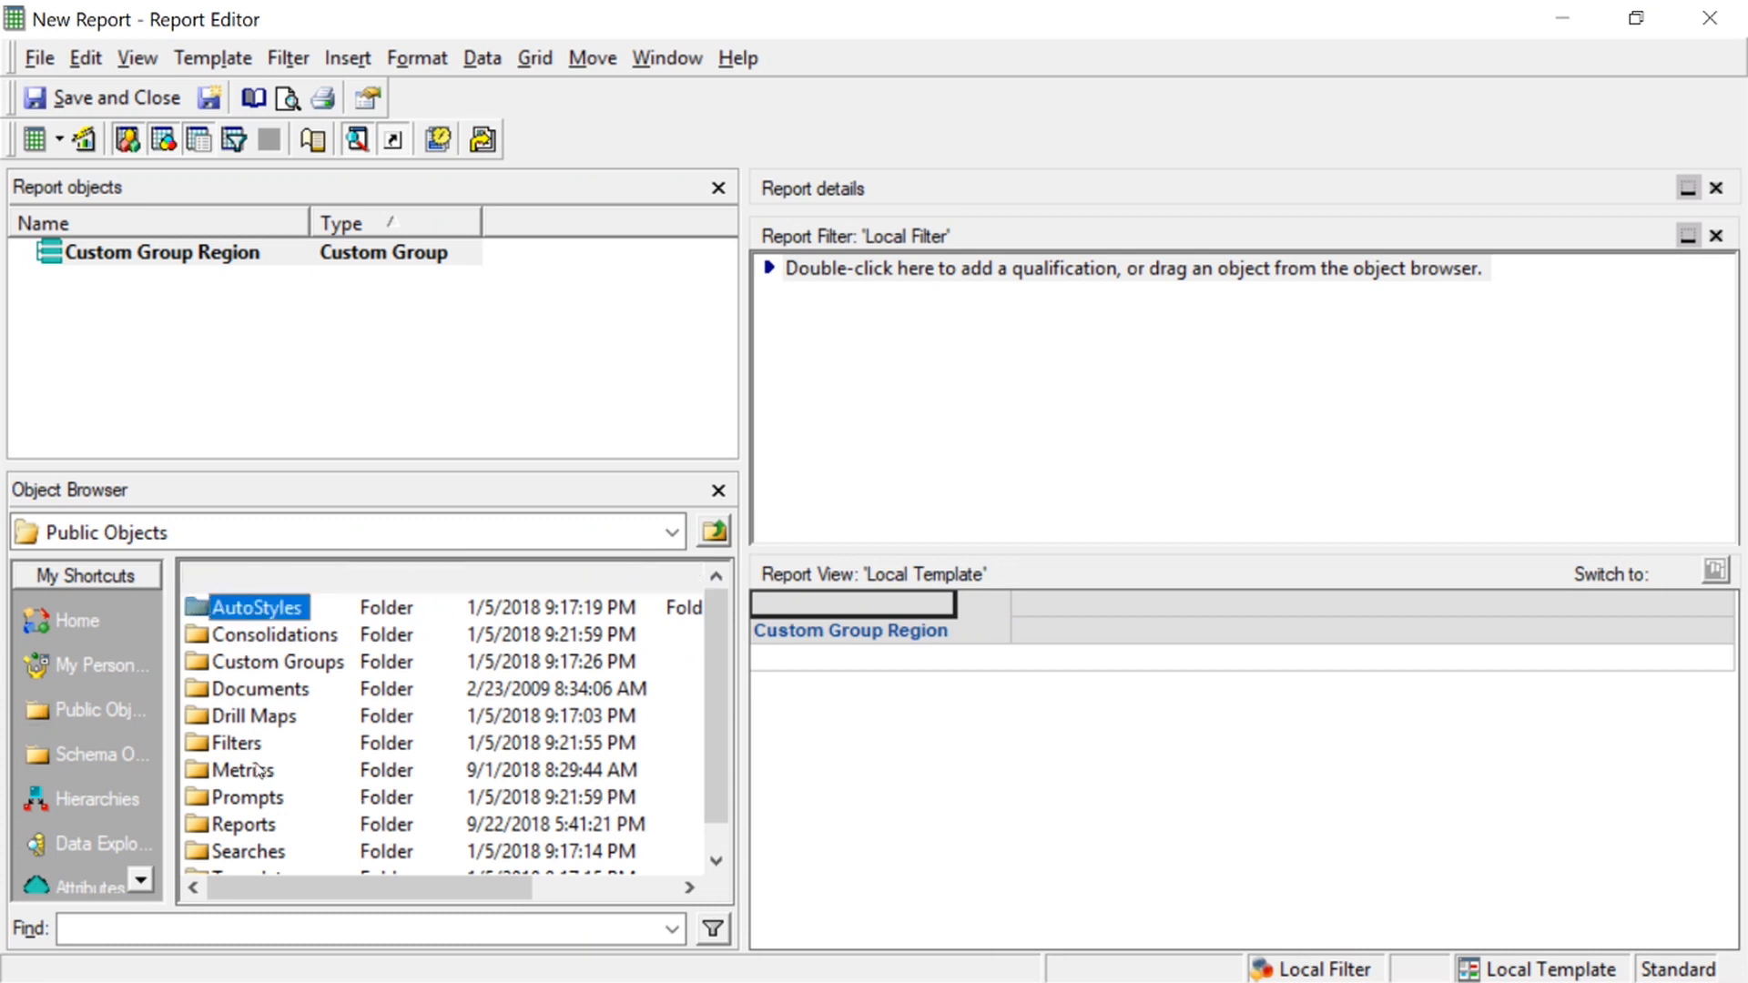
{"action": "scroll", "coordinate": [525, 715], "scroll_direction": "down", "scroll_amount": 5}
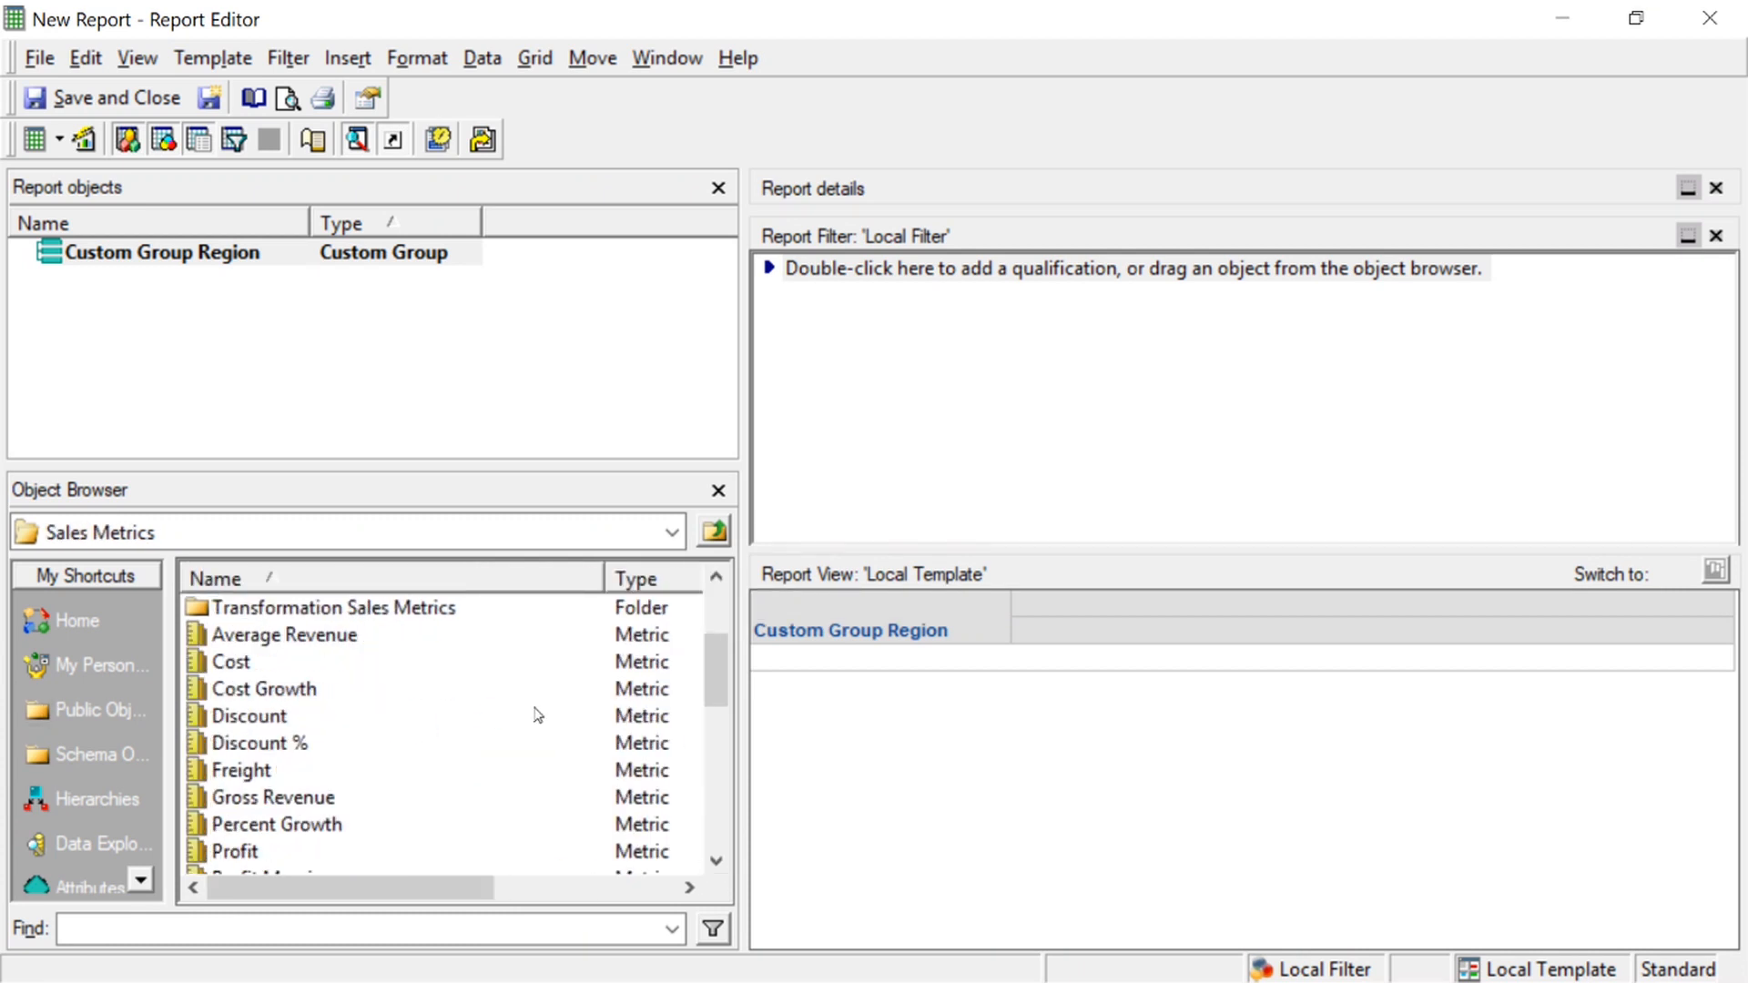
{"action": "left_click", "coordinate": [259, 792]}
{"action": "double_click", "coordinate": [259, 792]}
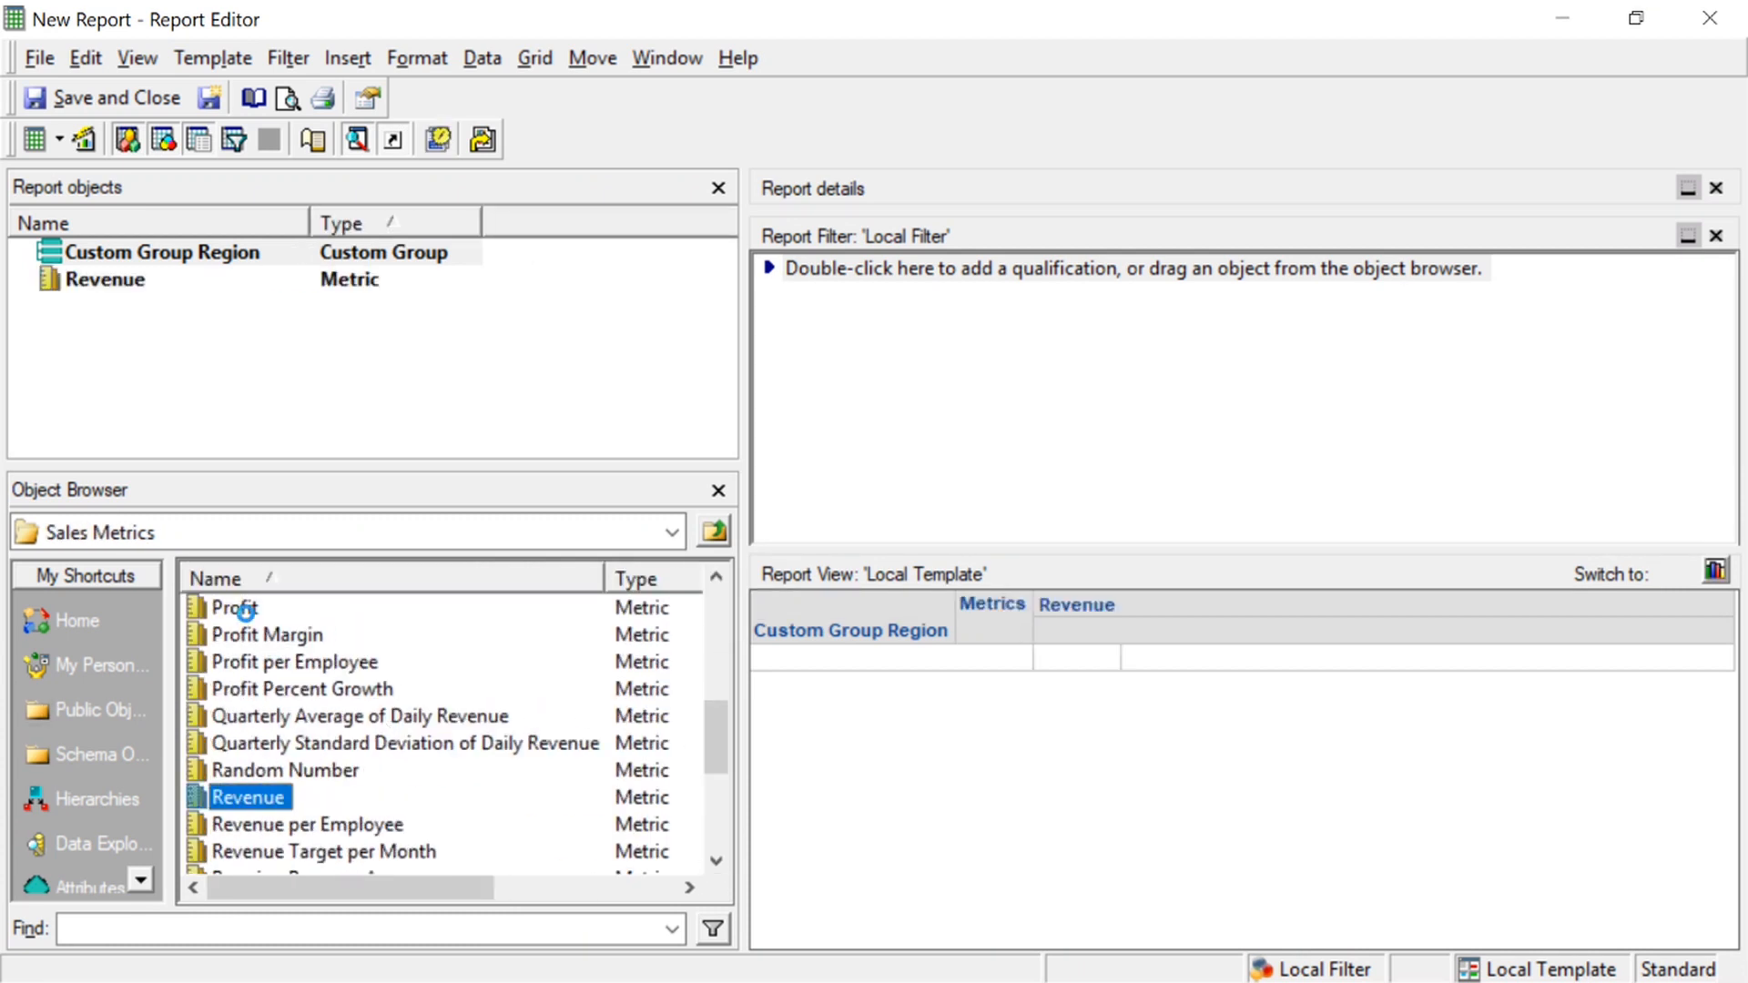
{"action": "double_click", "coordinate": [244, 614]}
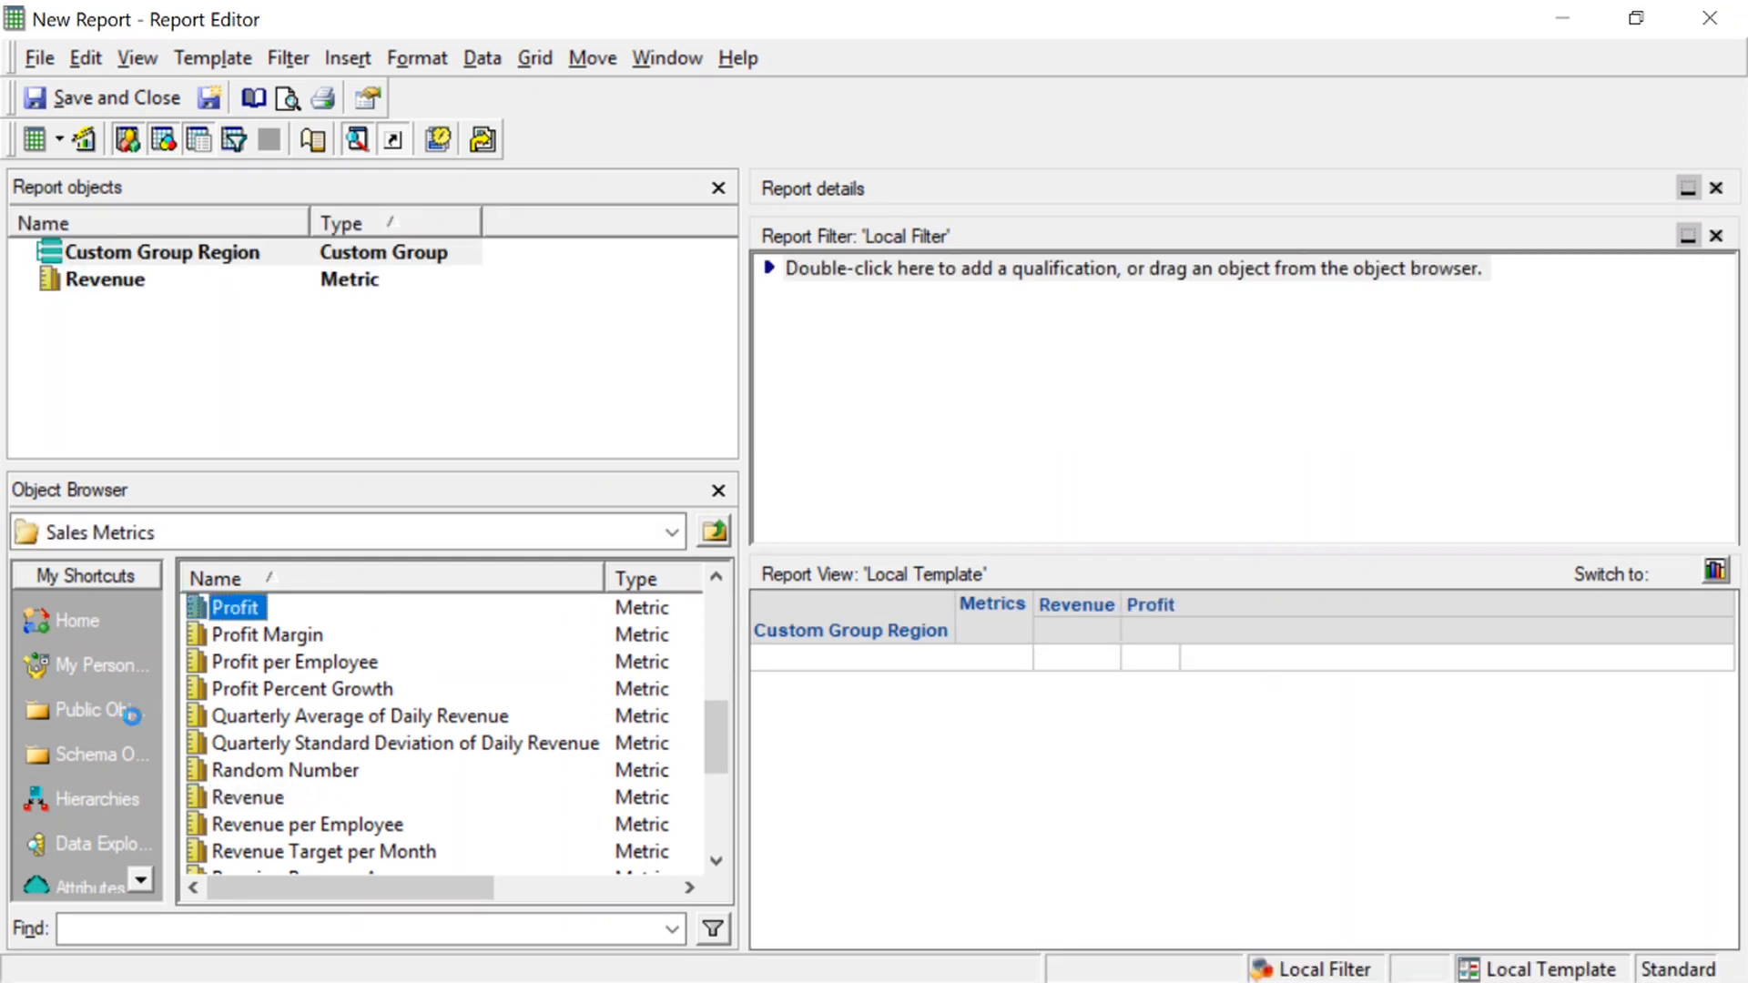
Add a report filter qualification on the Year attribute that keeps only the element 2016
{"action": "left_click", "coordinate": [37, 887]}
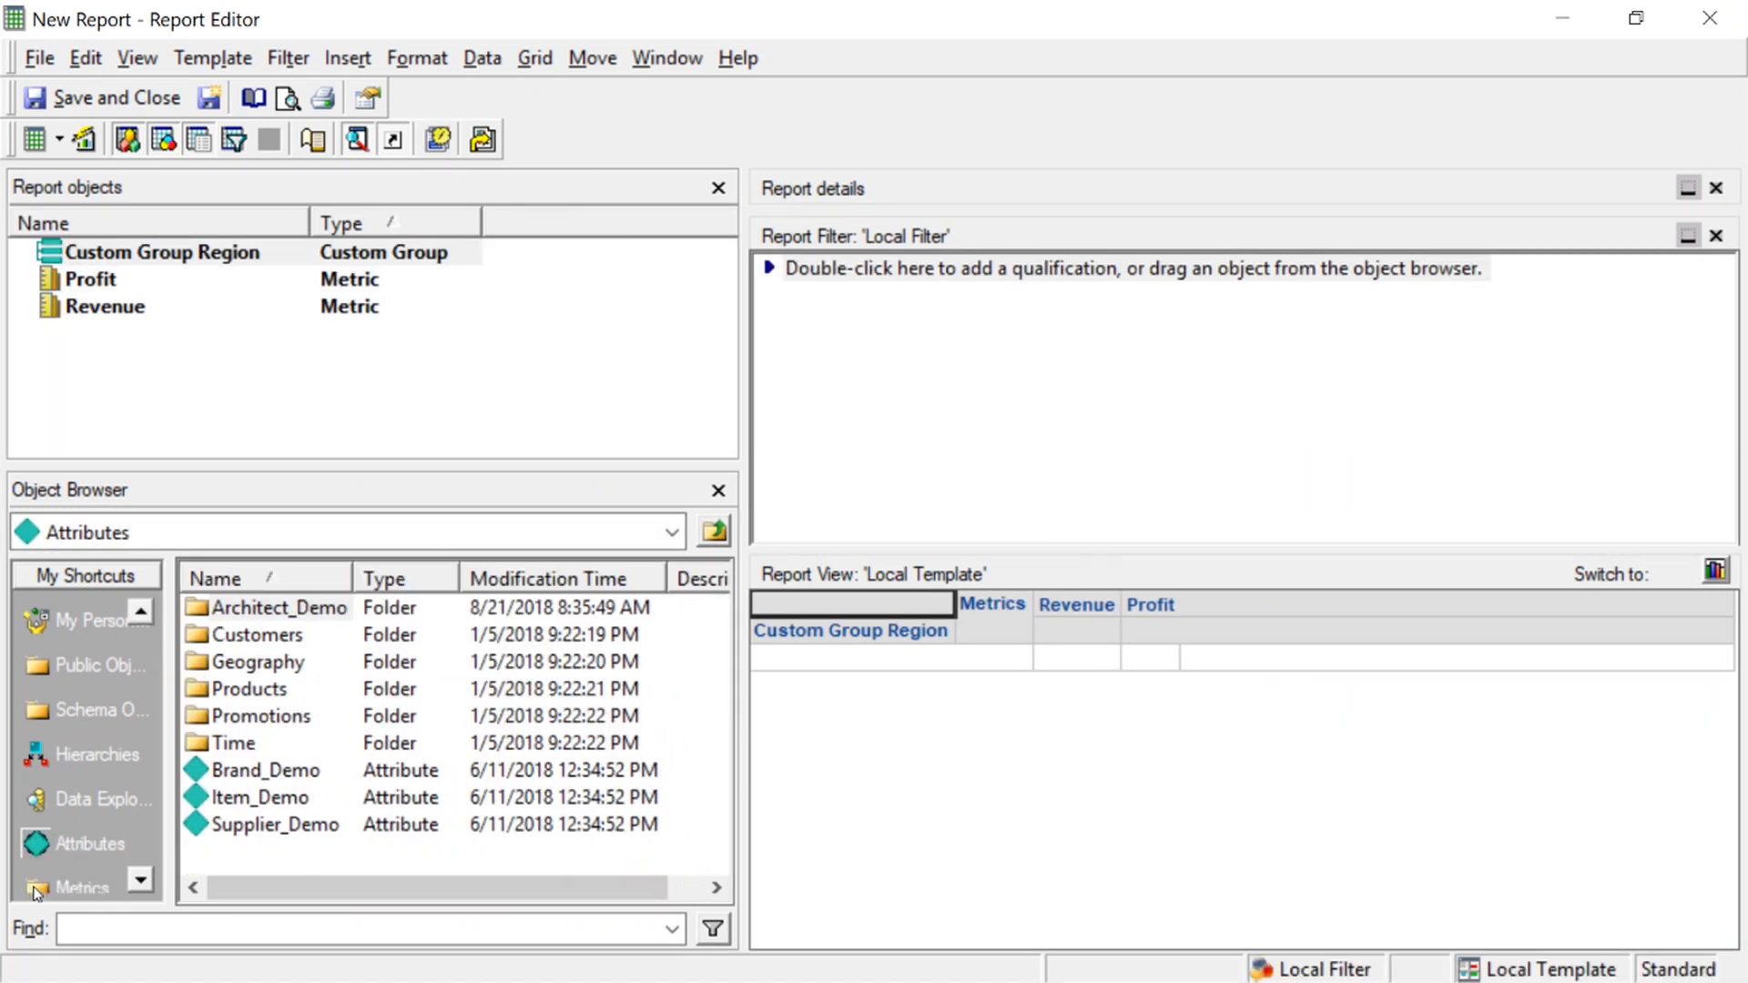
{"action": "double_click", "coordinate": [256, 743]}
{"action": "left_click_drag", "start_coordinate": [250, 715], "coordinate": [897, 455]}
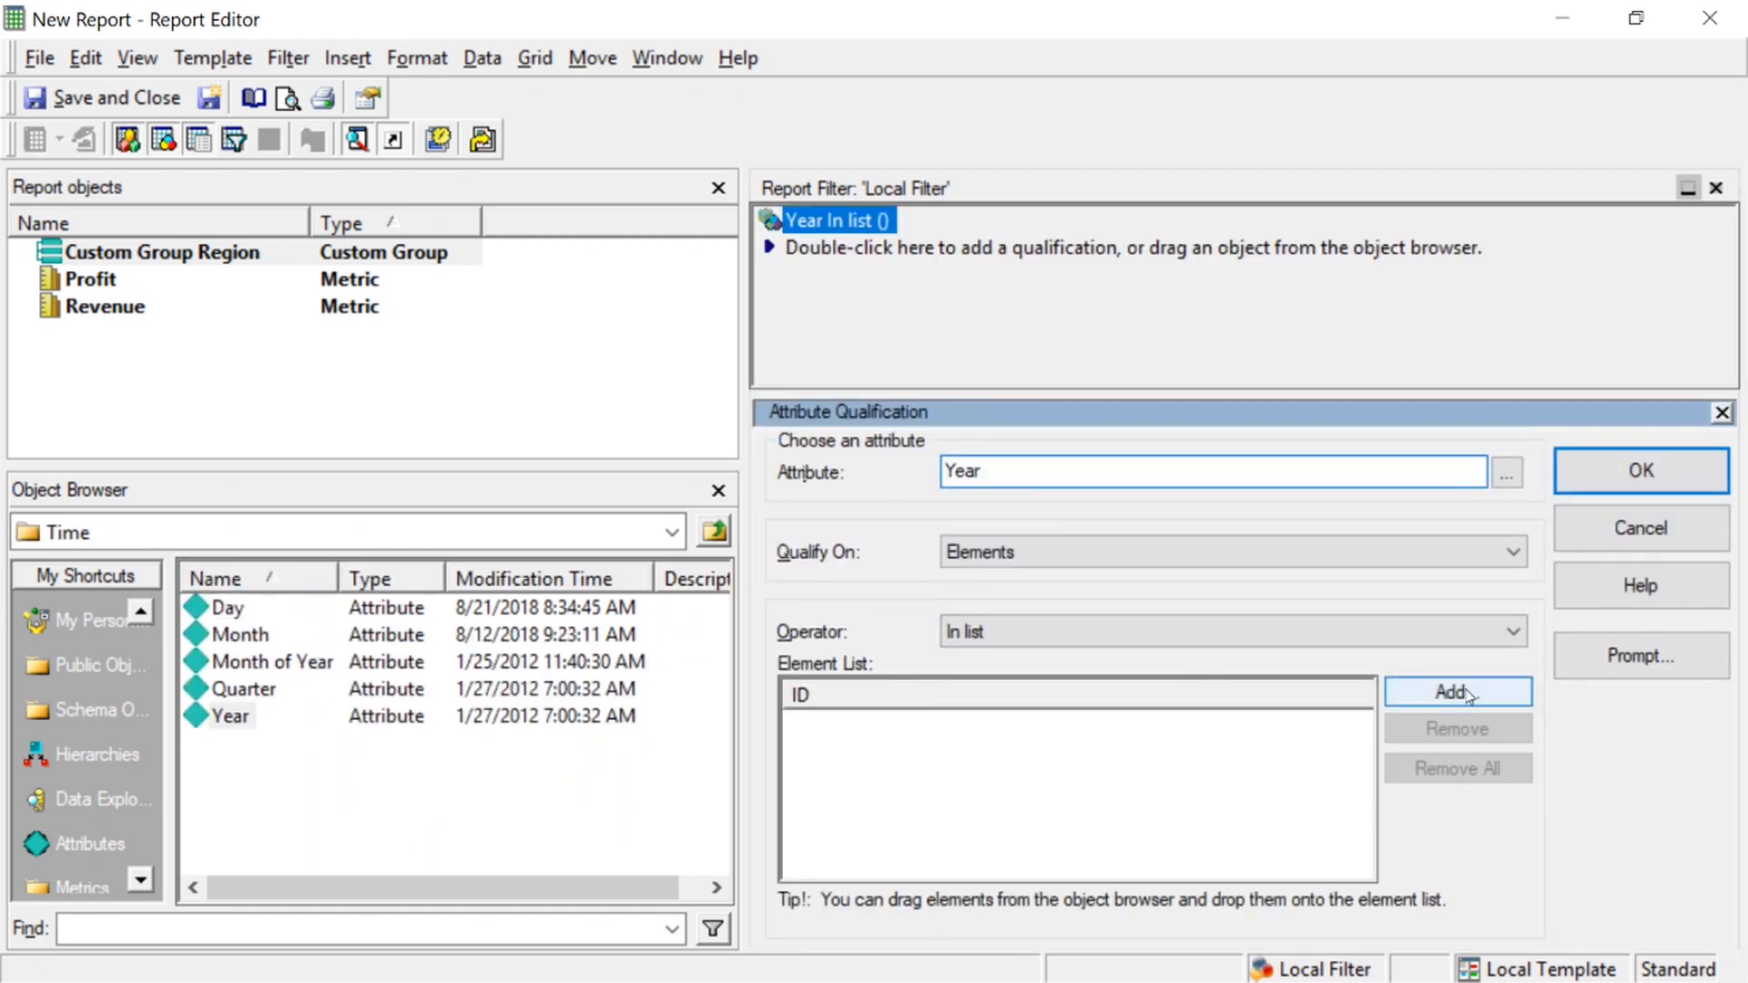
{"action": "left_click", "coordinate": [1457, 691]}
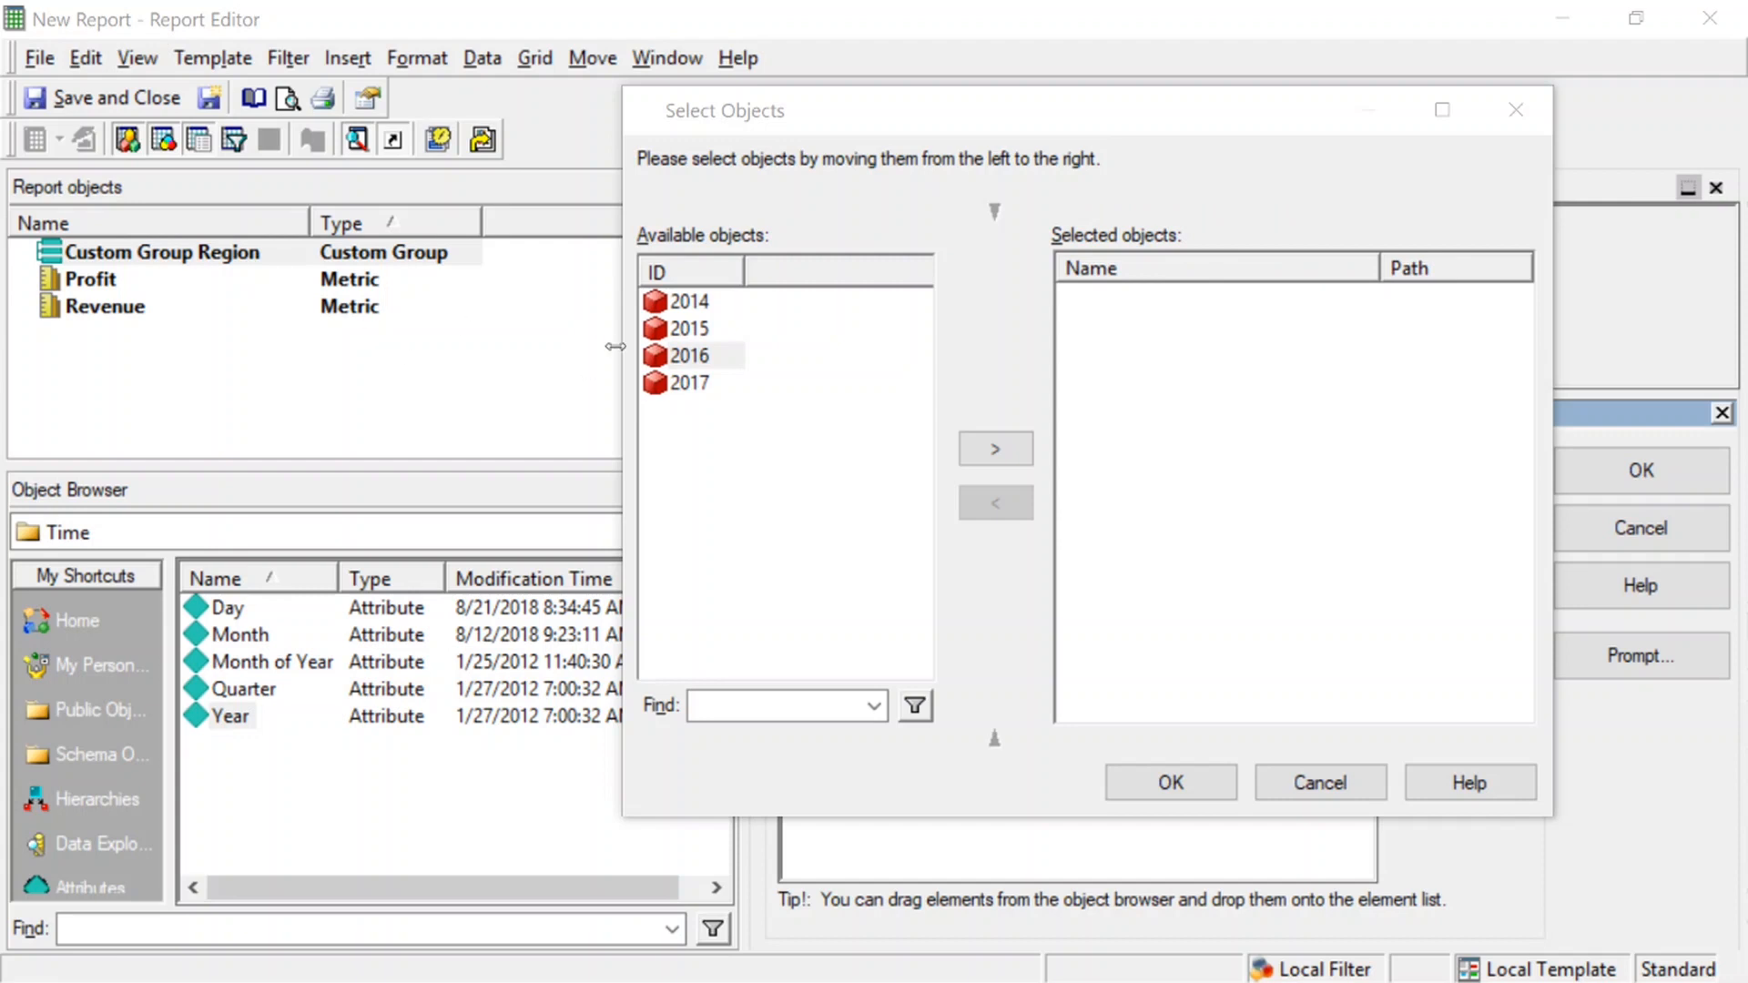
{"action": "double_click", "coordinate": [684, 356]}
{"action": "left_click", "coordinate": [1183, 775]}
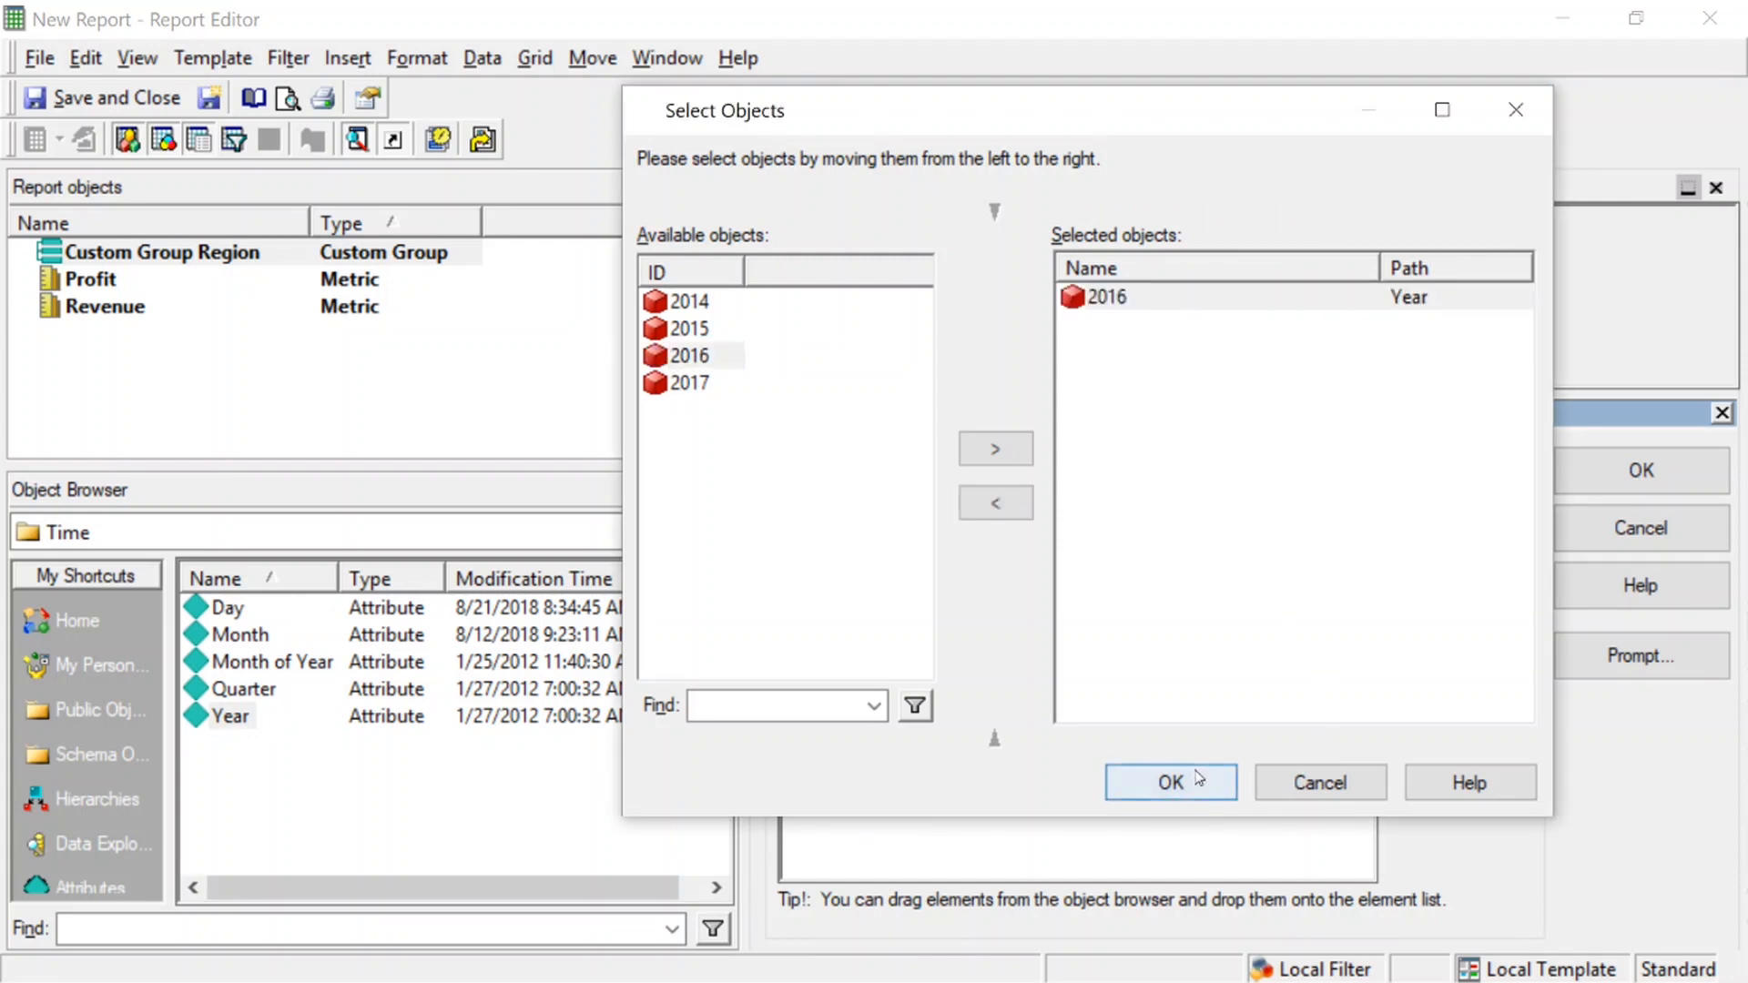
{"action": "left_click", "coordinate": [1649, 483]}
{"action": "left_click", "coordinate": [1651, 480]}
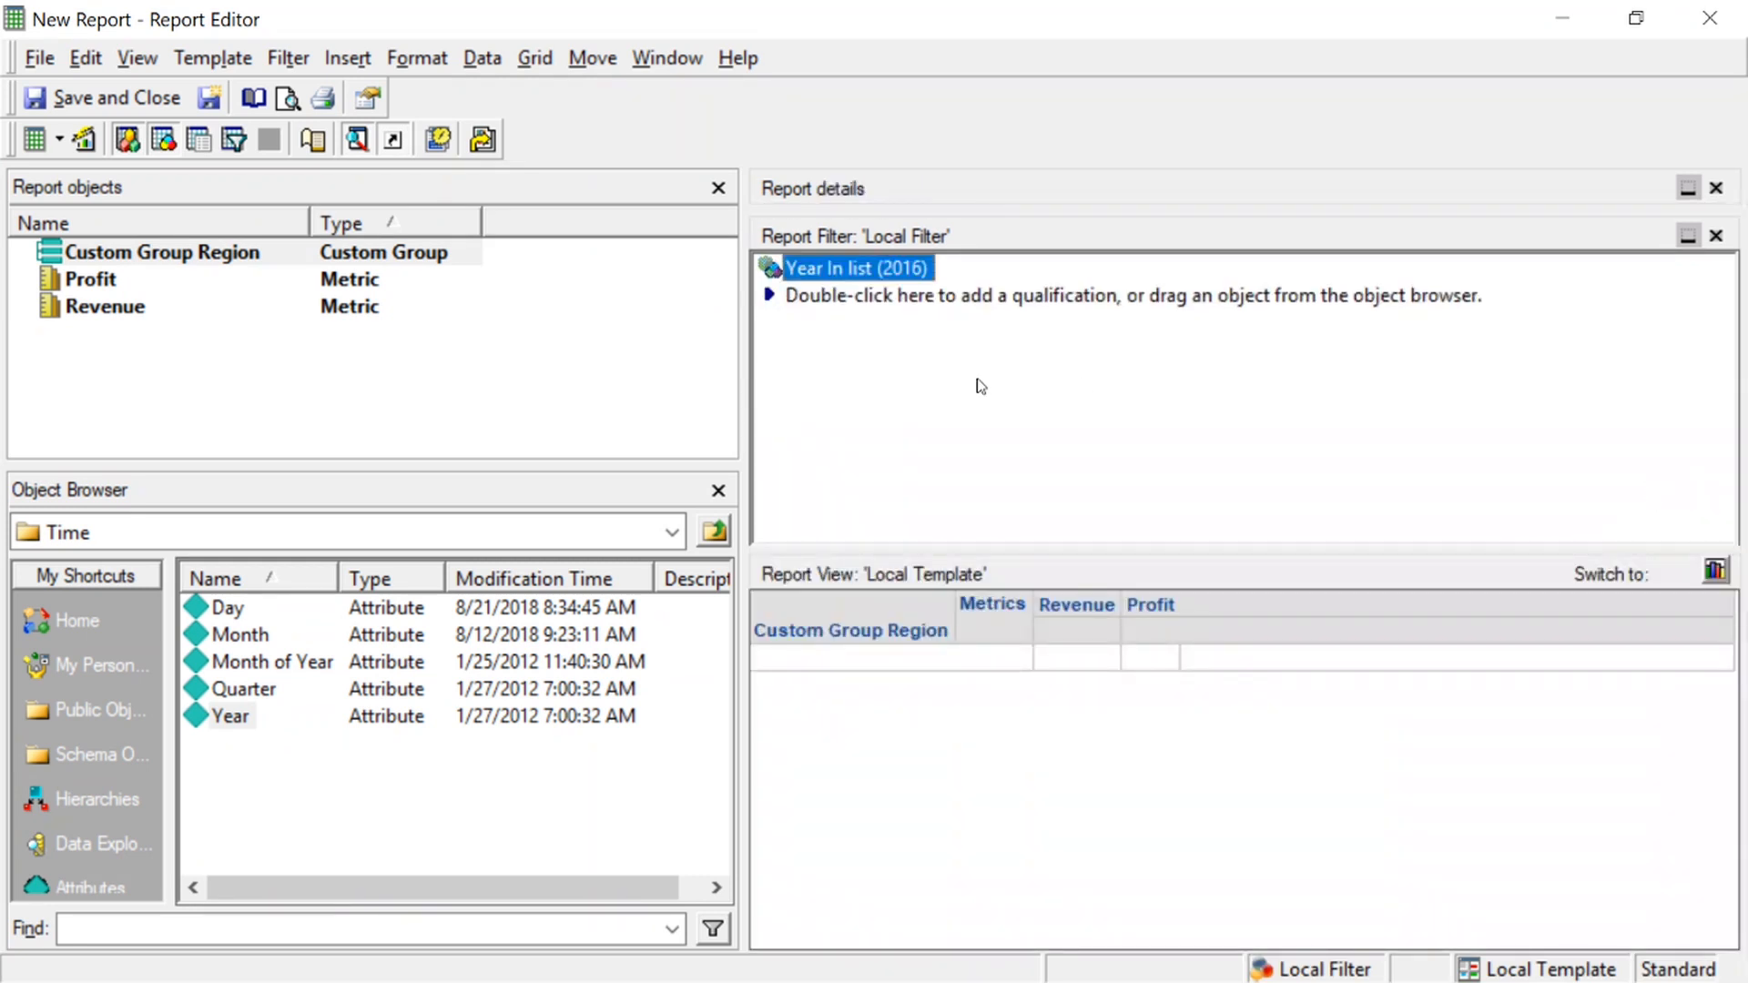
Run the report and switch the result to SQL View
{"action": "left_click", "coordinate": [34, 139]}
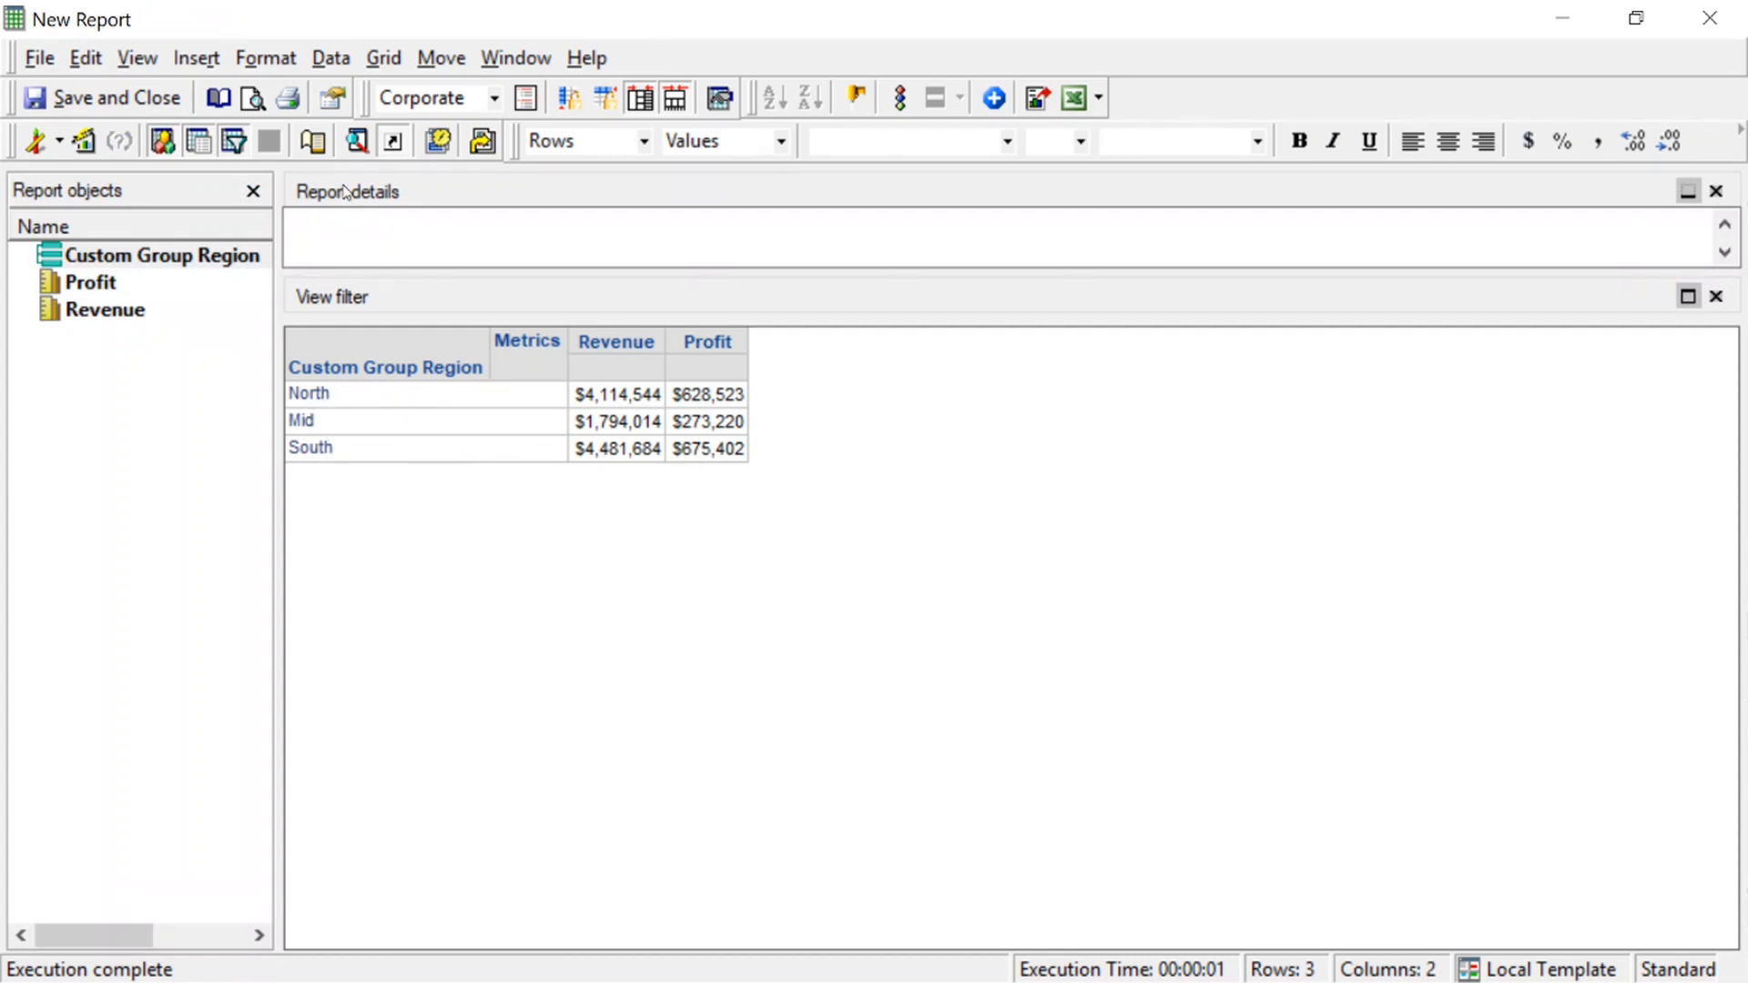
{"action": "left_click", "coordinate": [138, 58]}
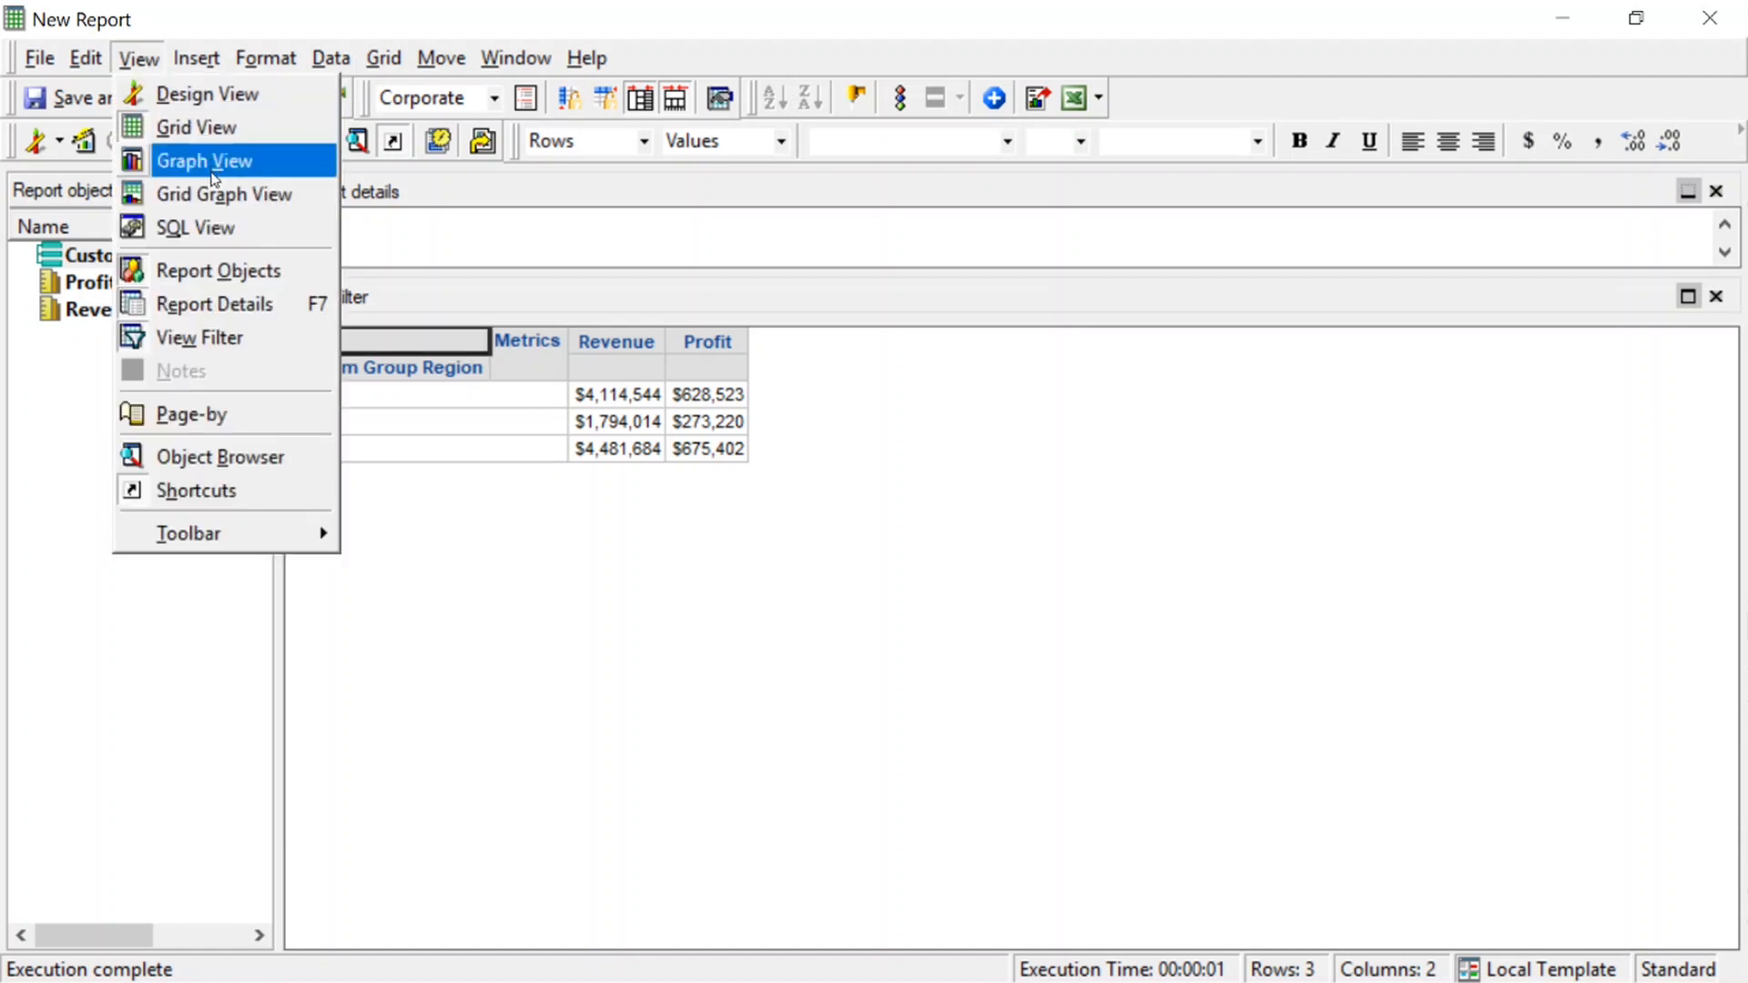
{"action": "left_click", "coordinate": [202, 226]}
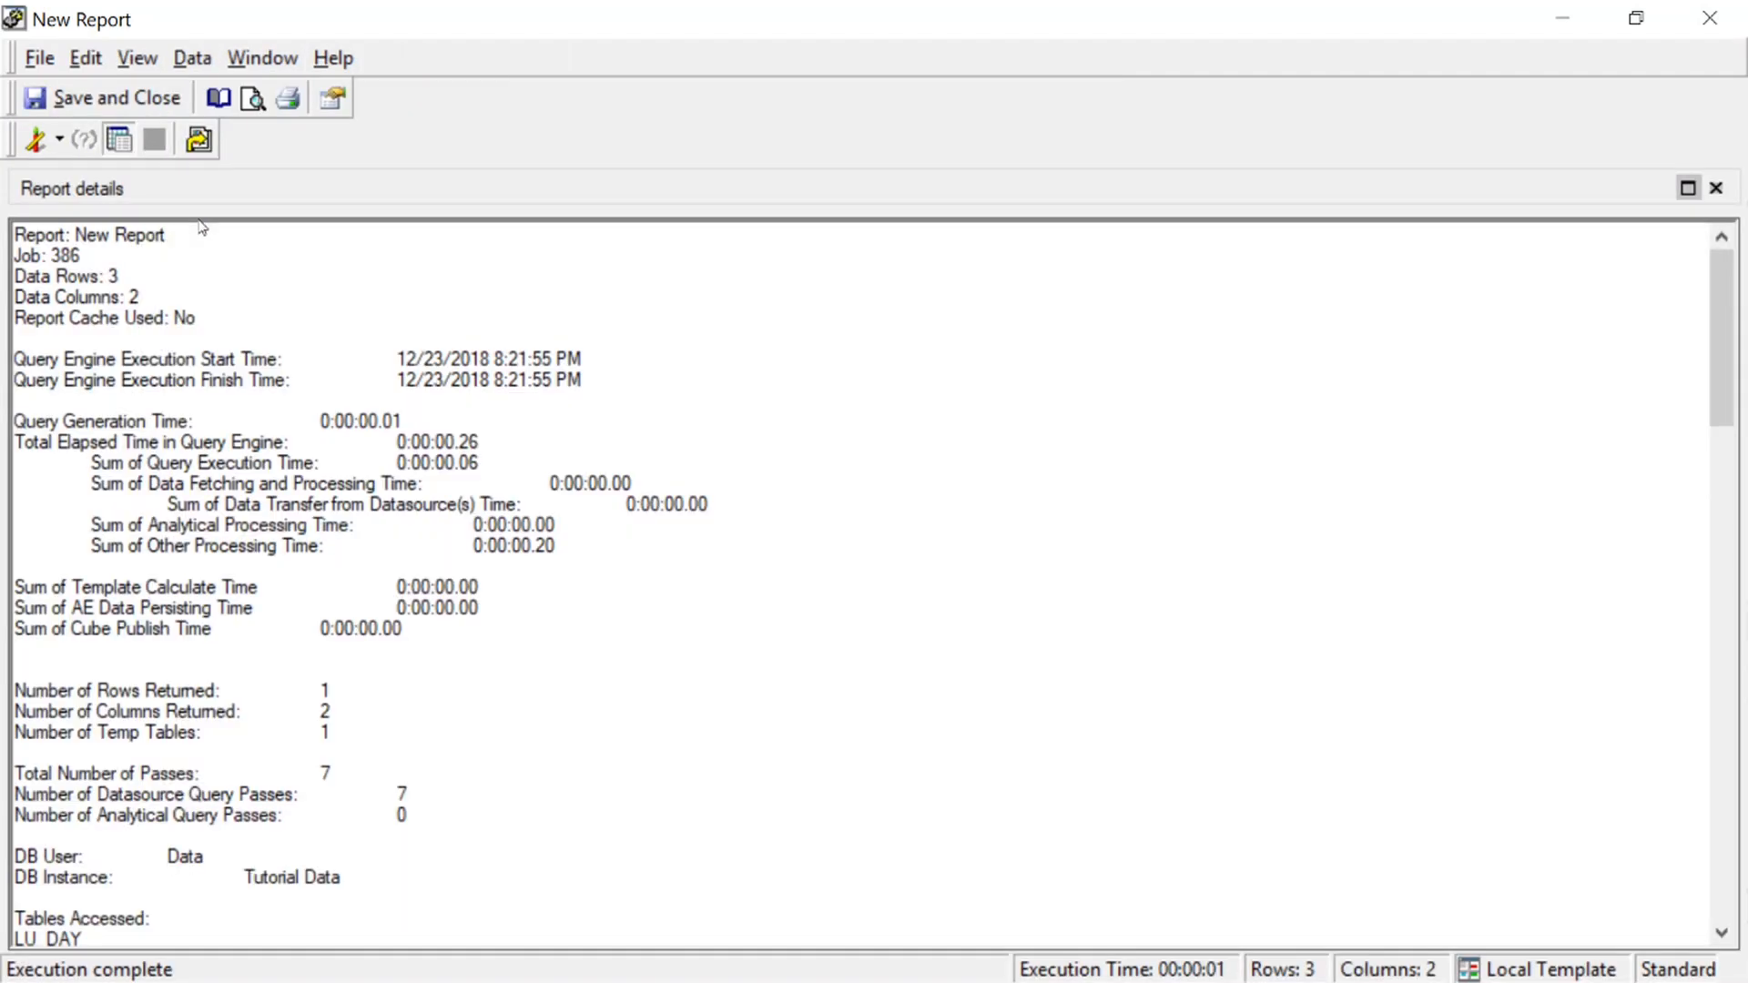
Examine the total number of passes in the report's SQL and the select statements of its individual passes
{"action": "left_click_drag", "start_coordinate": [330, 772], "coordinate": [11, 772]}
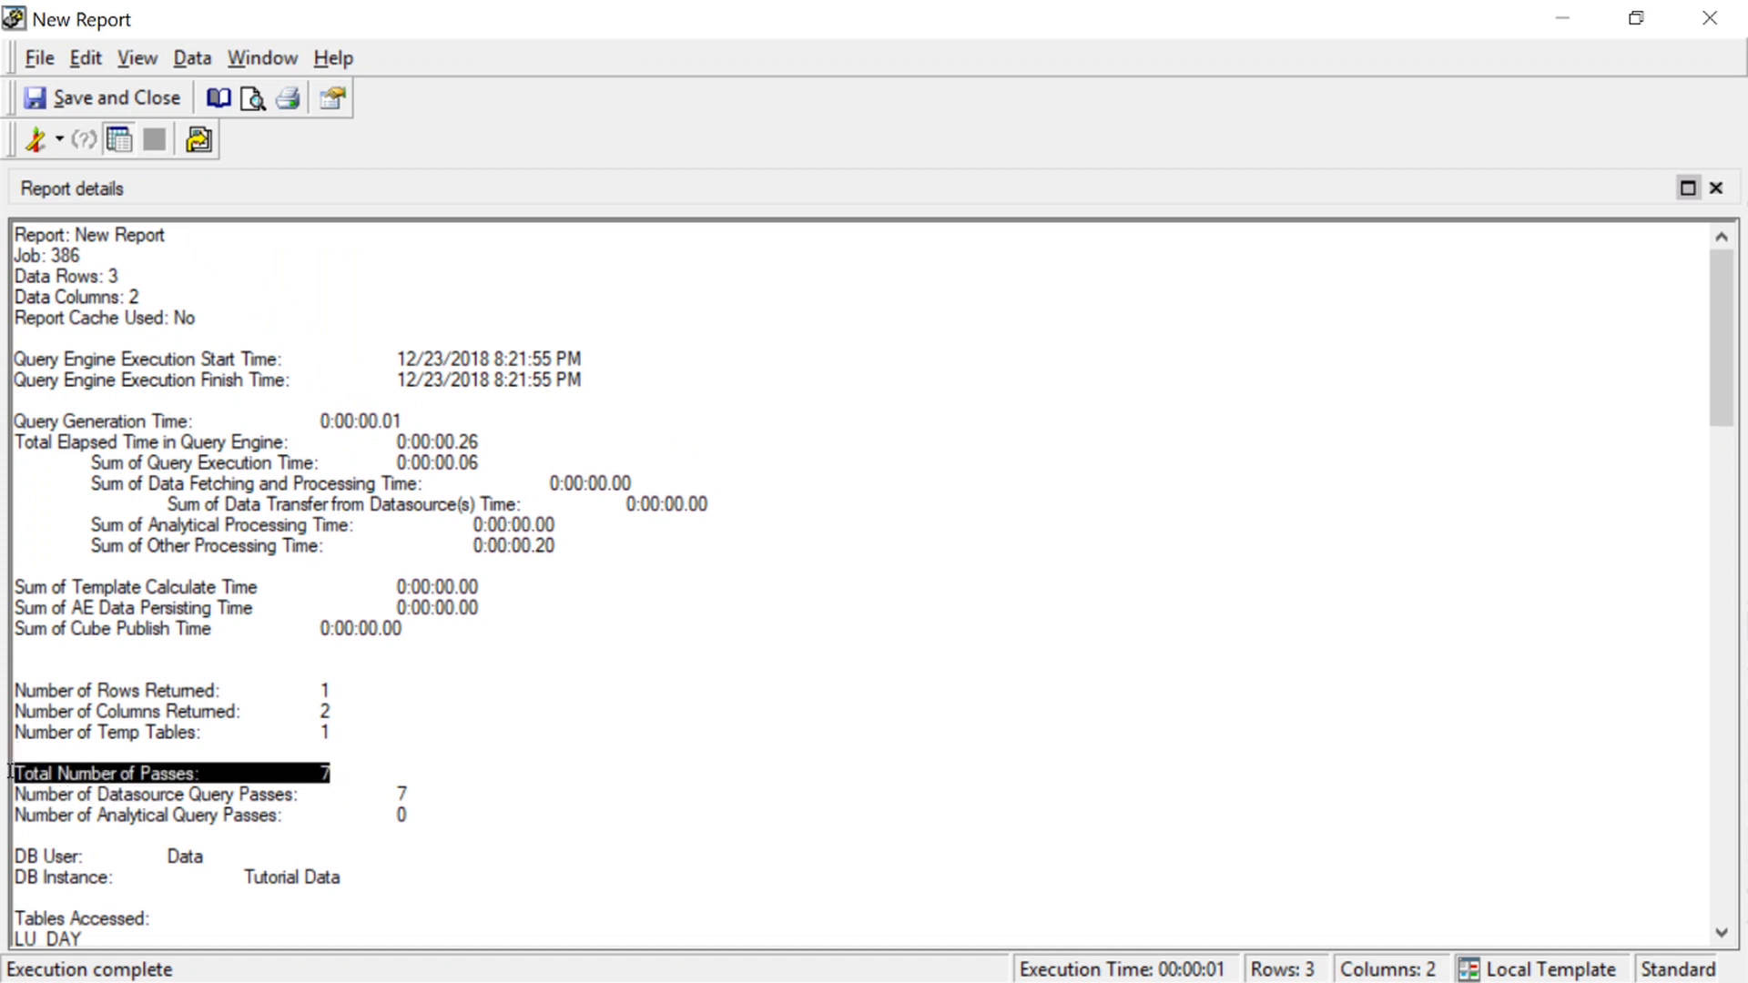
{"action": "left_click", "coordinate": [531, 751]}
{"action": "left_click_drag", "start_coordinate": [1723, 294], "coordinate": [1695, 592]}
{"action": "left_click", "coordinate": [319, 608]}
{"action": "left_click_drag", "start_coordinate": [320, 608], "coordinate": [4, 320]}
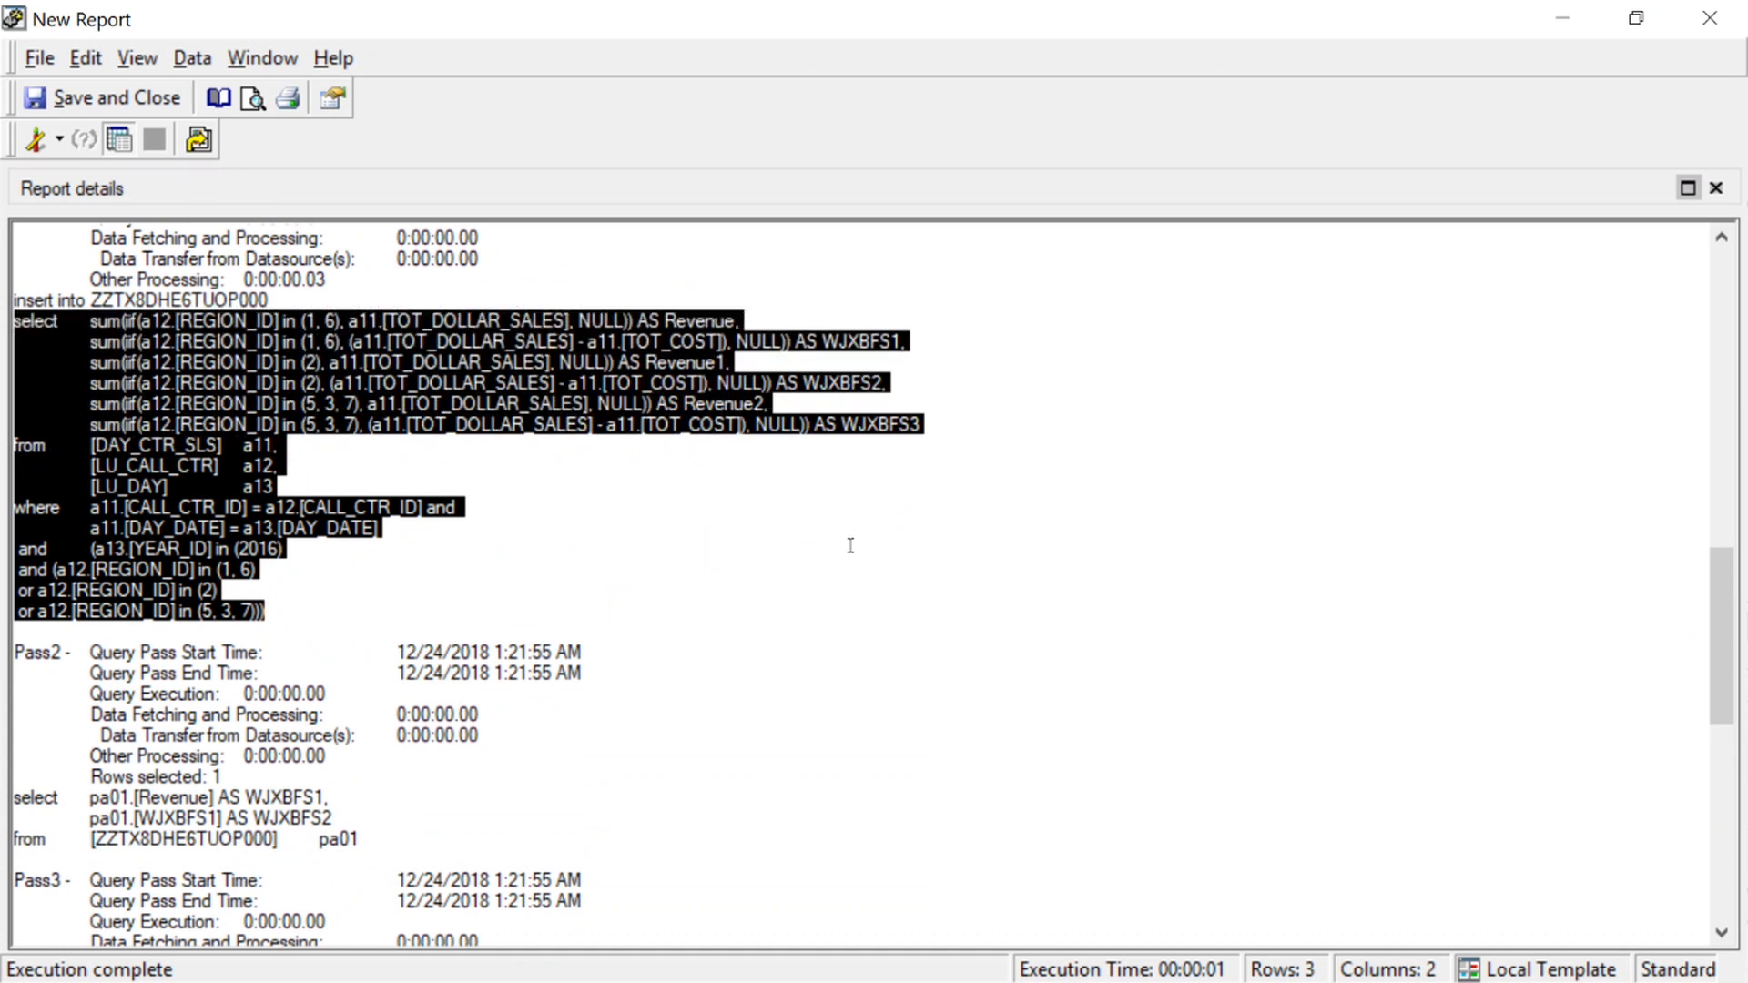
{"action": "scroll", "coordinate": [850, 546], "scroll_direction": "down", "scroll_amount": 3}
{"action": "left_click_drag", "start_coordinate": [394, 654], "coordinate": [13, 611]}
{"action": "scroll", "coordinate": [860, 694], "scroll_direction": "down", "scroll_amount": 4}
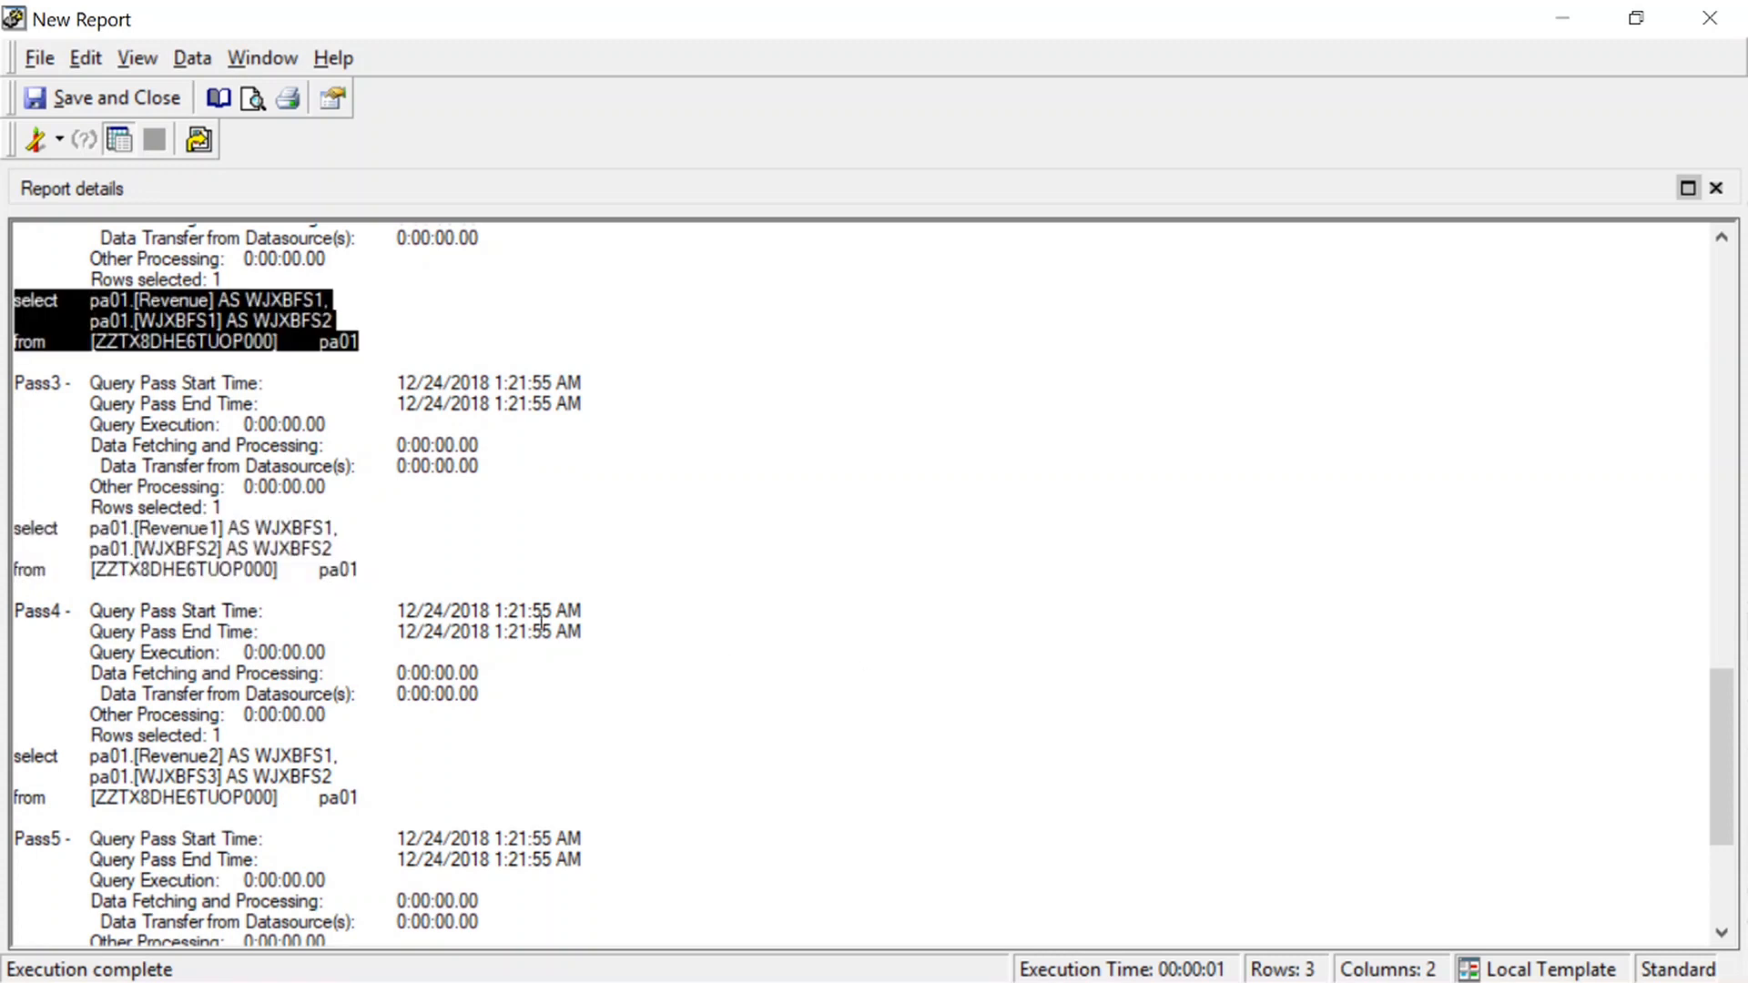
{"action": "left_click_drag", "start_coordinate": [366, 574], "coordinate": [6, 522]}
{"action": "left_click", "coordinate": [305, 560]}
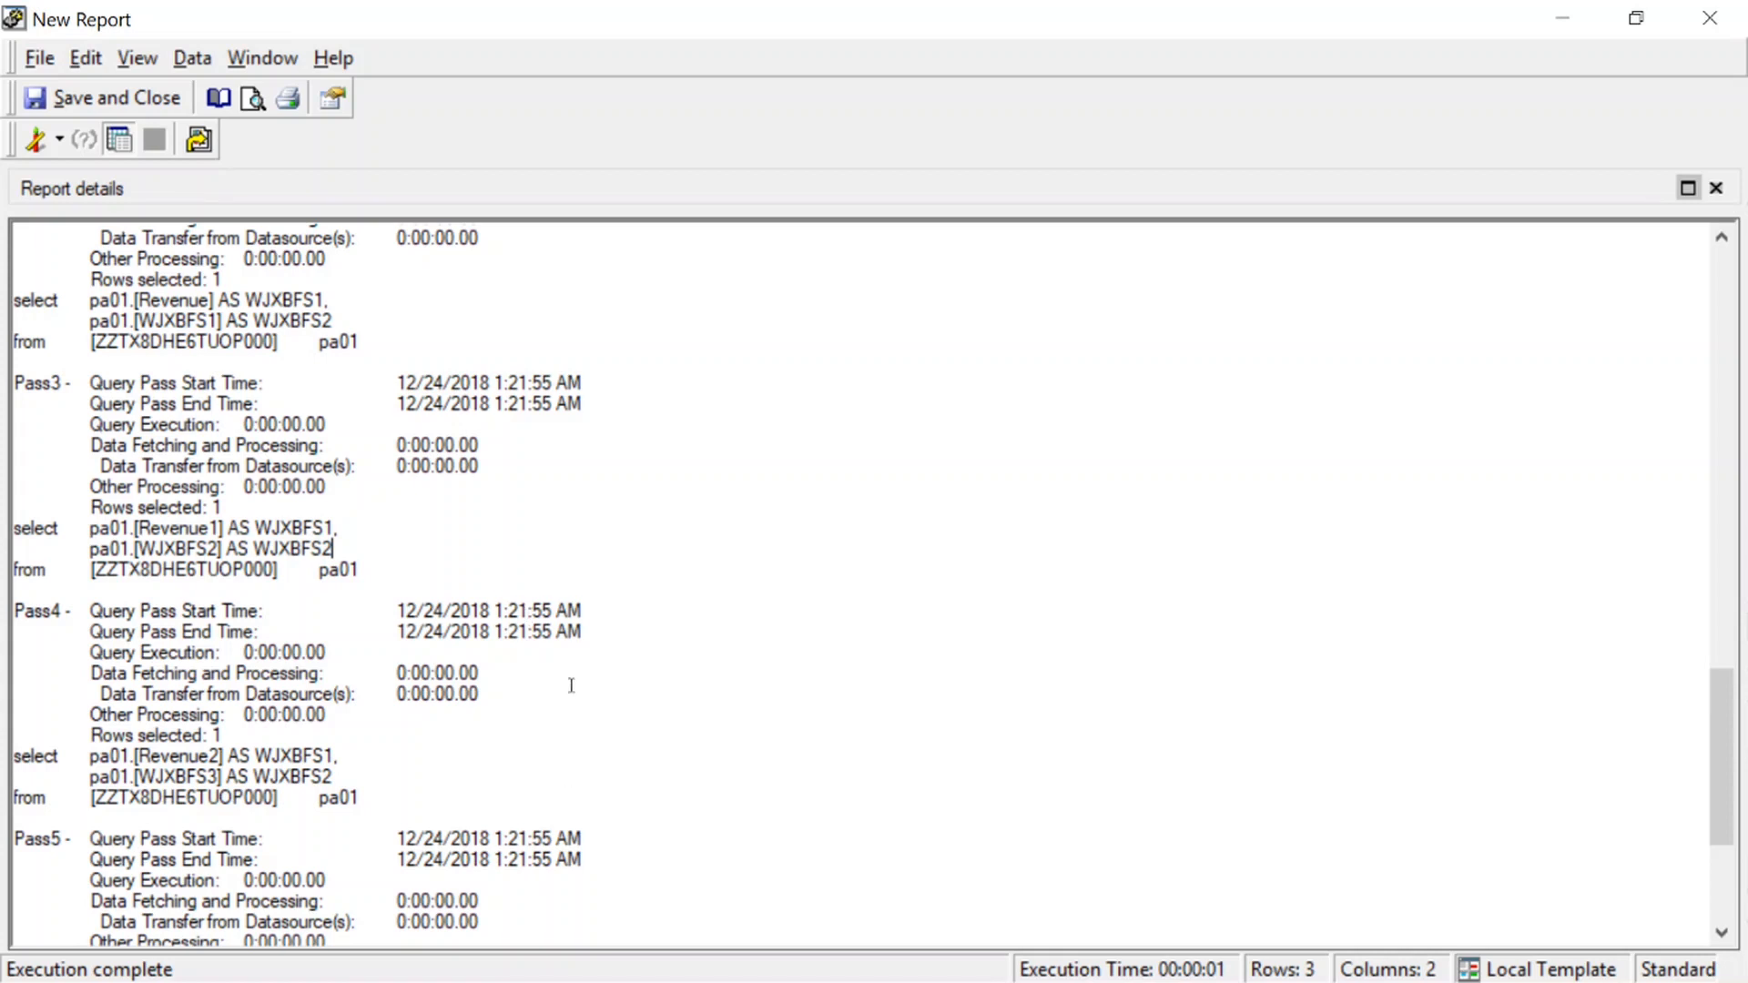
Save the report in the Demo folder under the name "Custom Group Report"
{"action": "key", "text": "ctrl+s"}
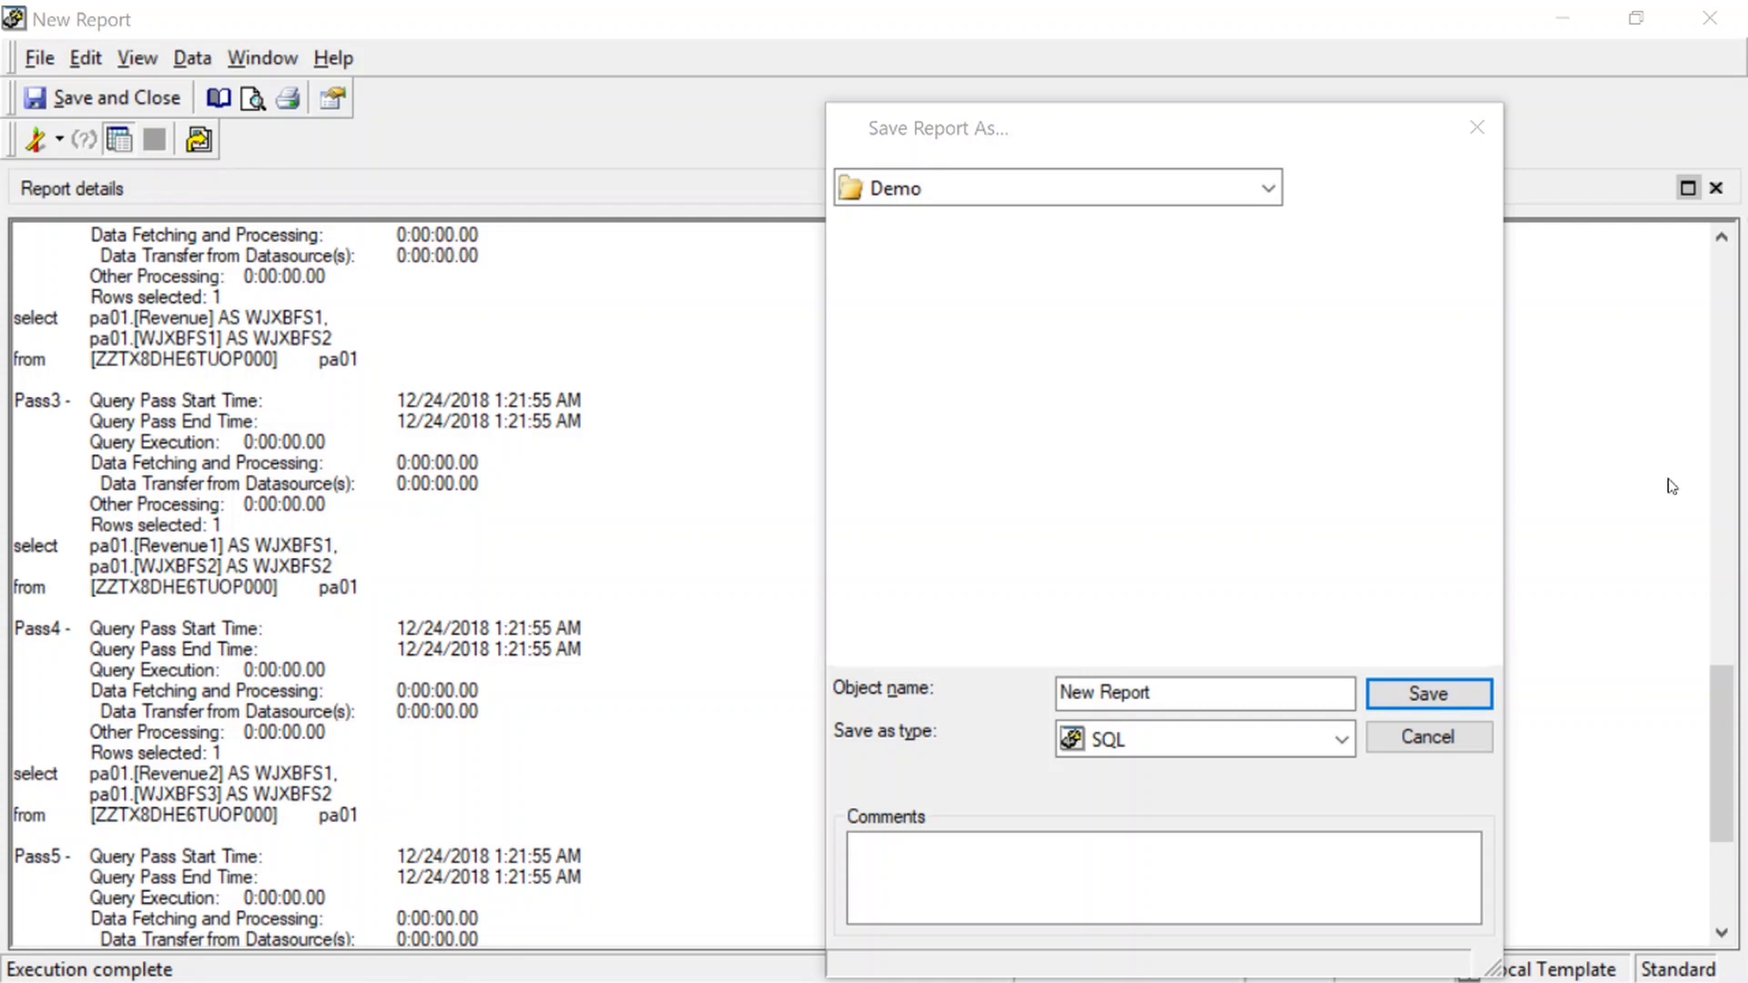
{"action": "type", "text": "Cu"}
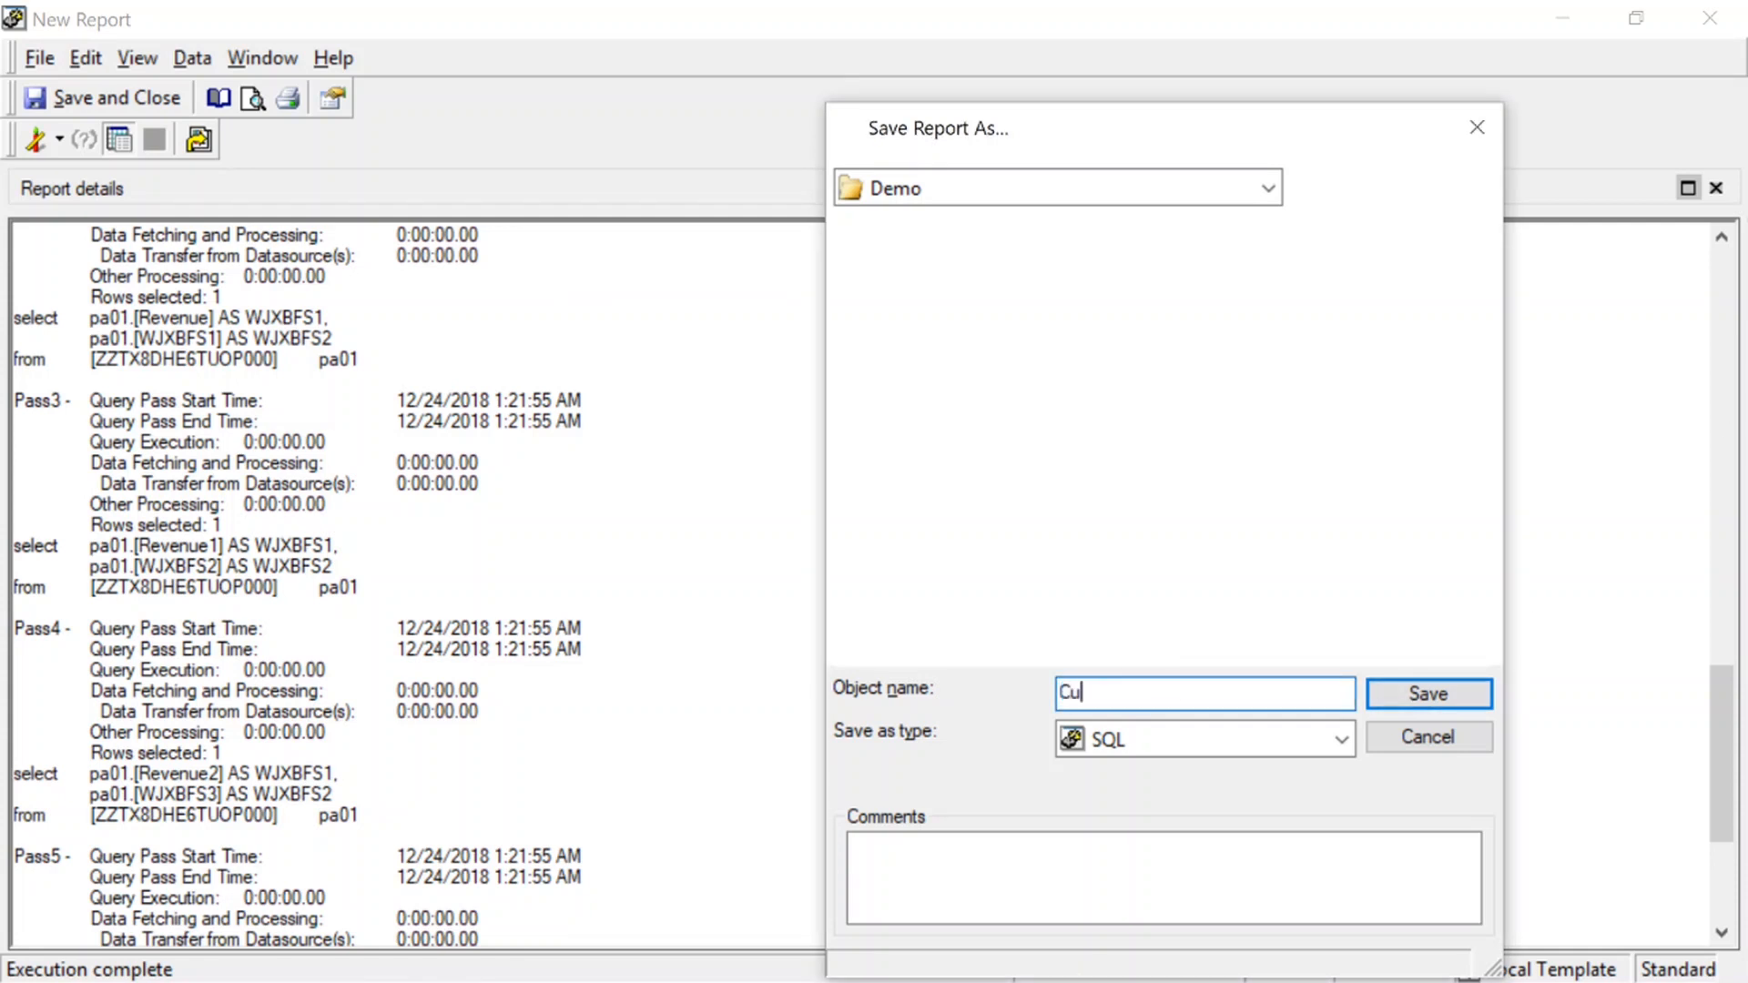
{"action": "type", "text": "stom Group Report"}
{"action": "key", "text": "Return"}
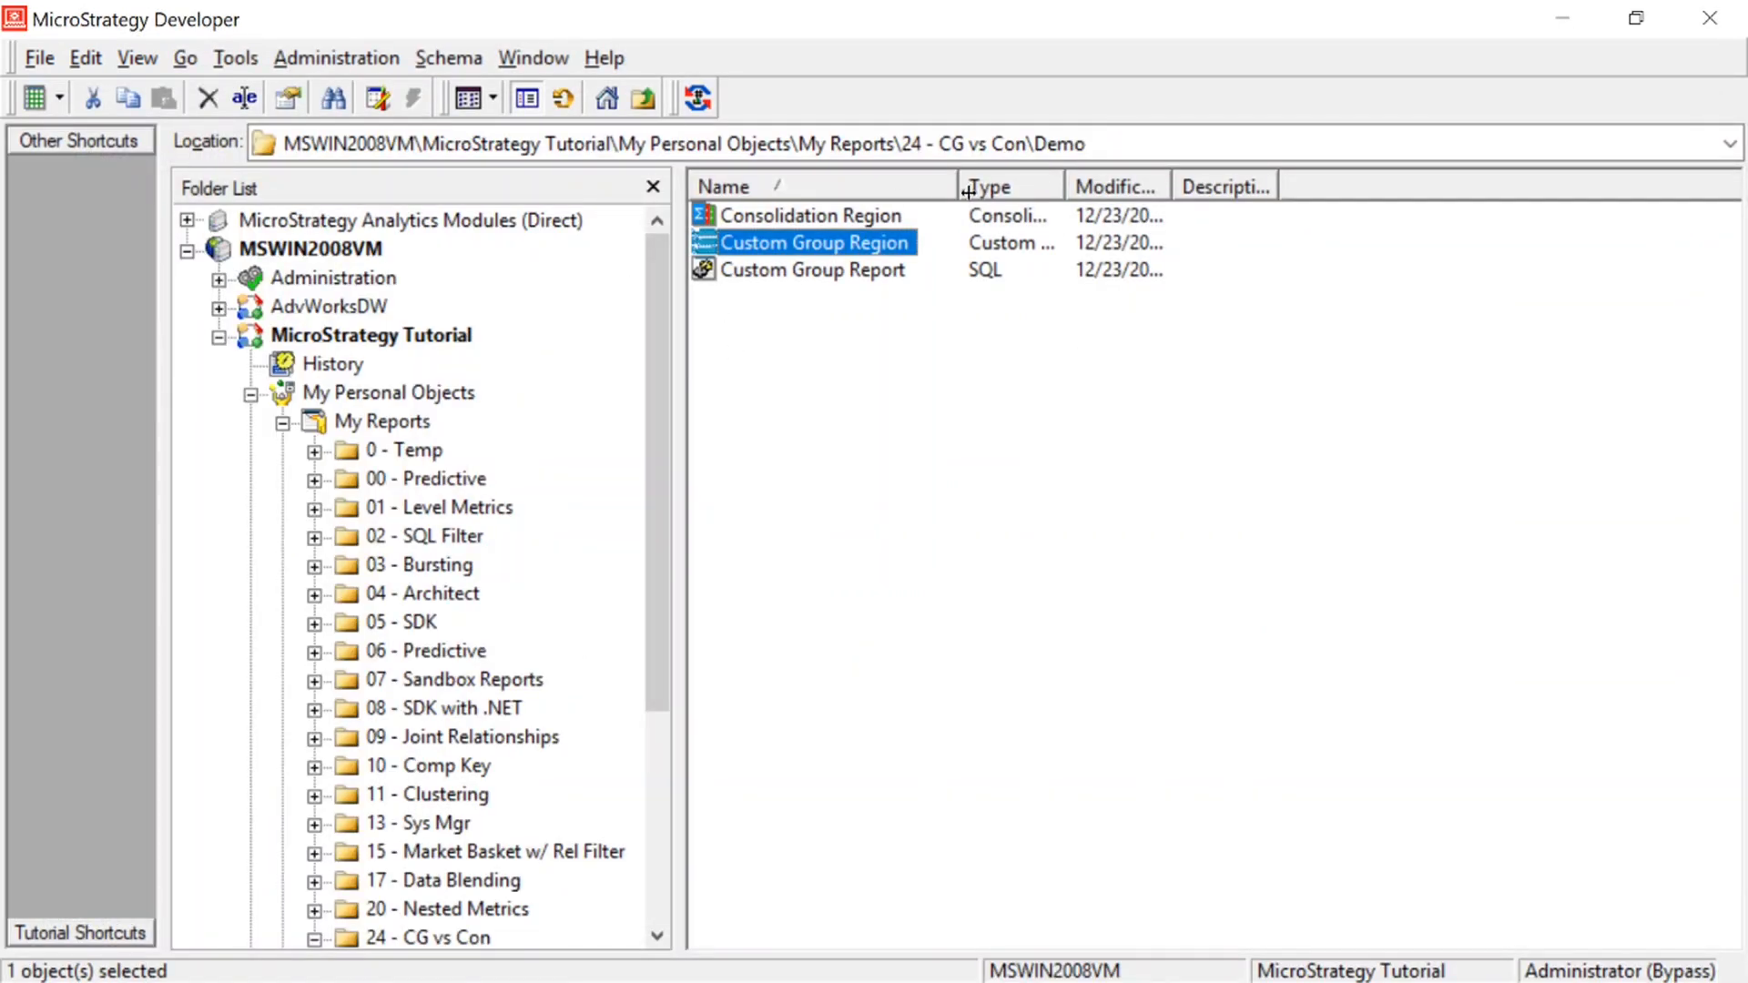
Open the saved Custom Group Report from the Demo folder for editing
{"action": "left_click_drag", "start_coordinate": [959, 187], "coordinate": [986, 186]}
{"action": "right_click", "coordinate": [827, 273]}
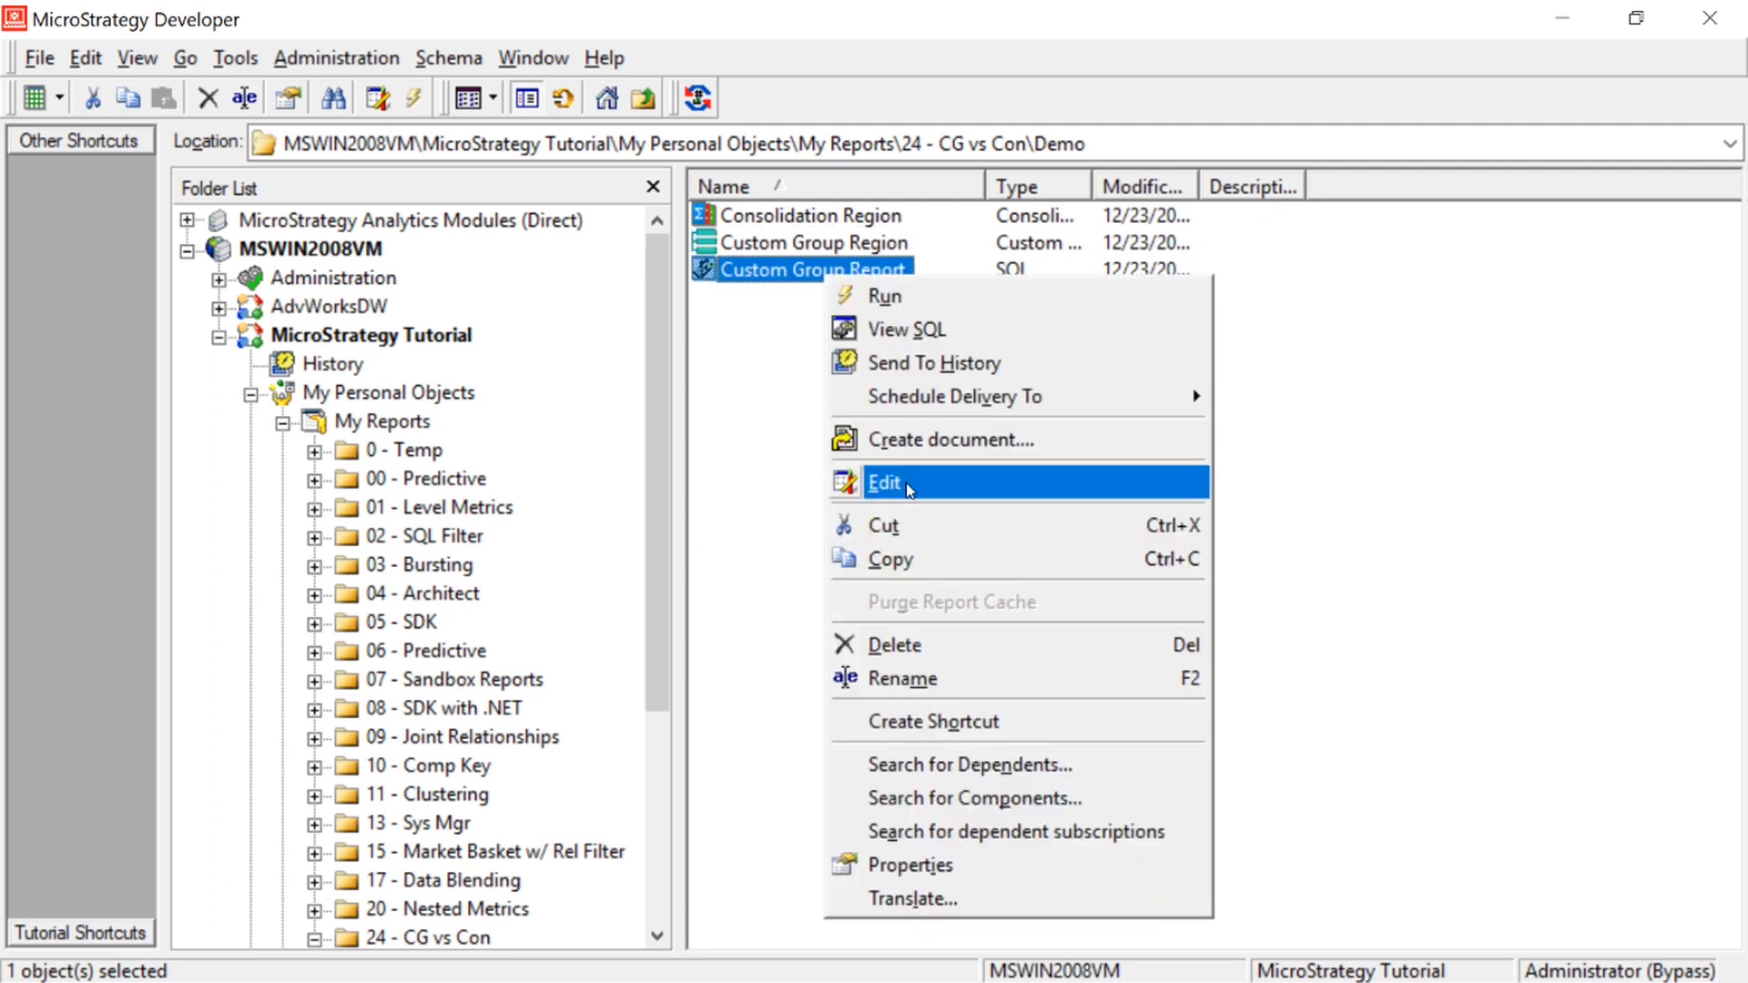
{"action": "left_click", "coordinate": [903, 483]}
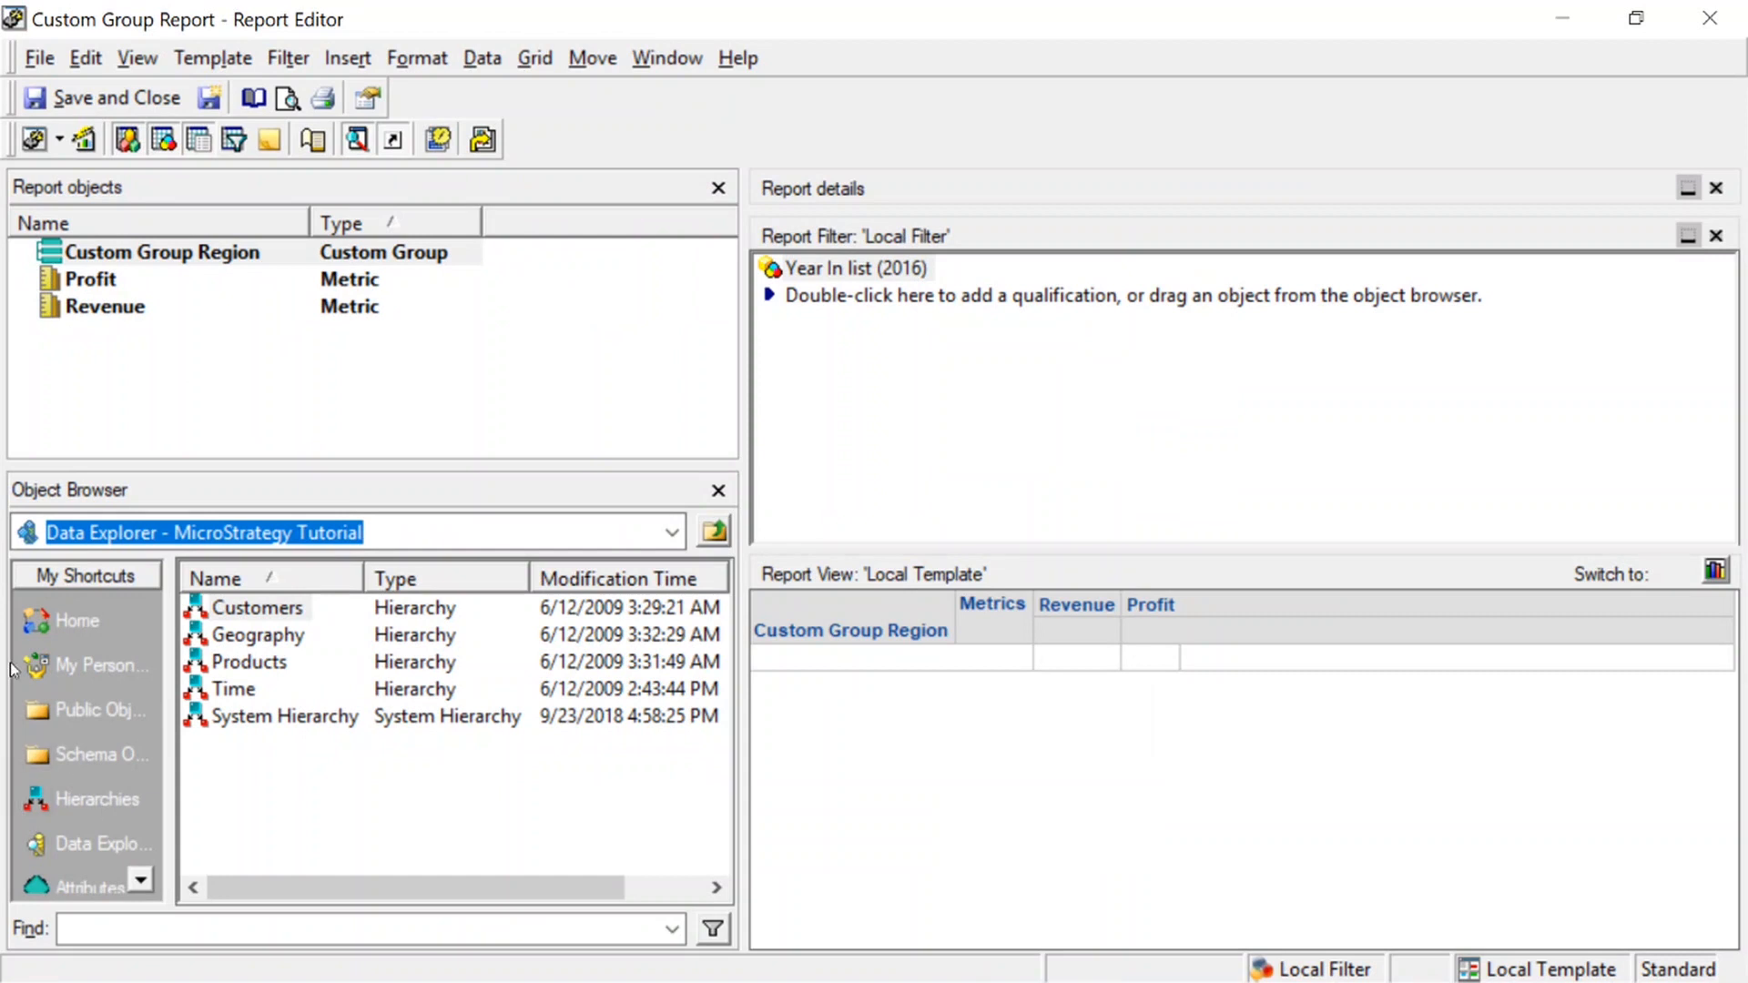
Replace Custom Group Region in the report with Consolidation Region from the Demo folder inside My Reports > 24 - CG vs Con
{"action": "left_click", "coordinate": [41, 664]}
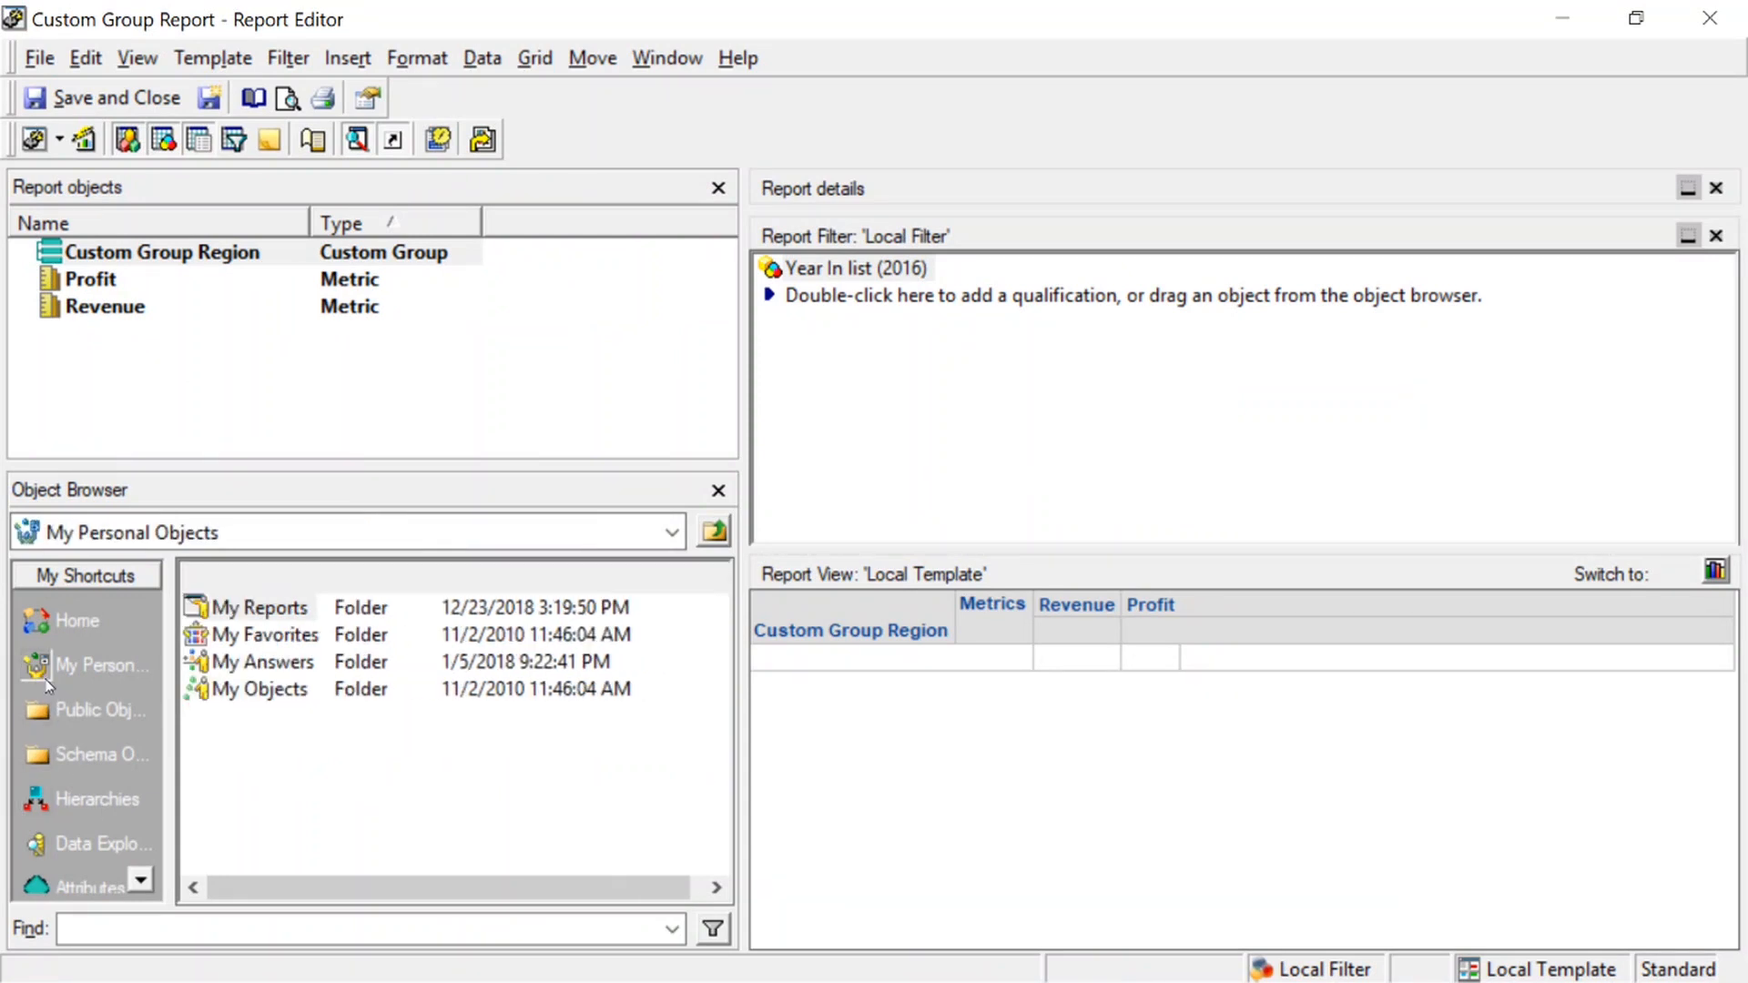
{"action": "double_click", "coordinate": [296, 608]}
{"action": "scroll", "coordinate": [505, 660], "scroll_direction": "down", "scroll_amount": 3}
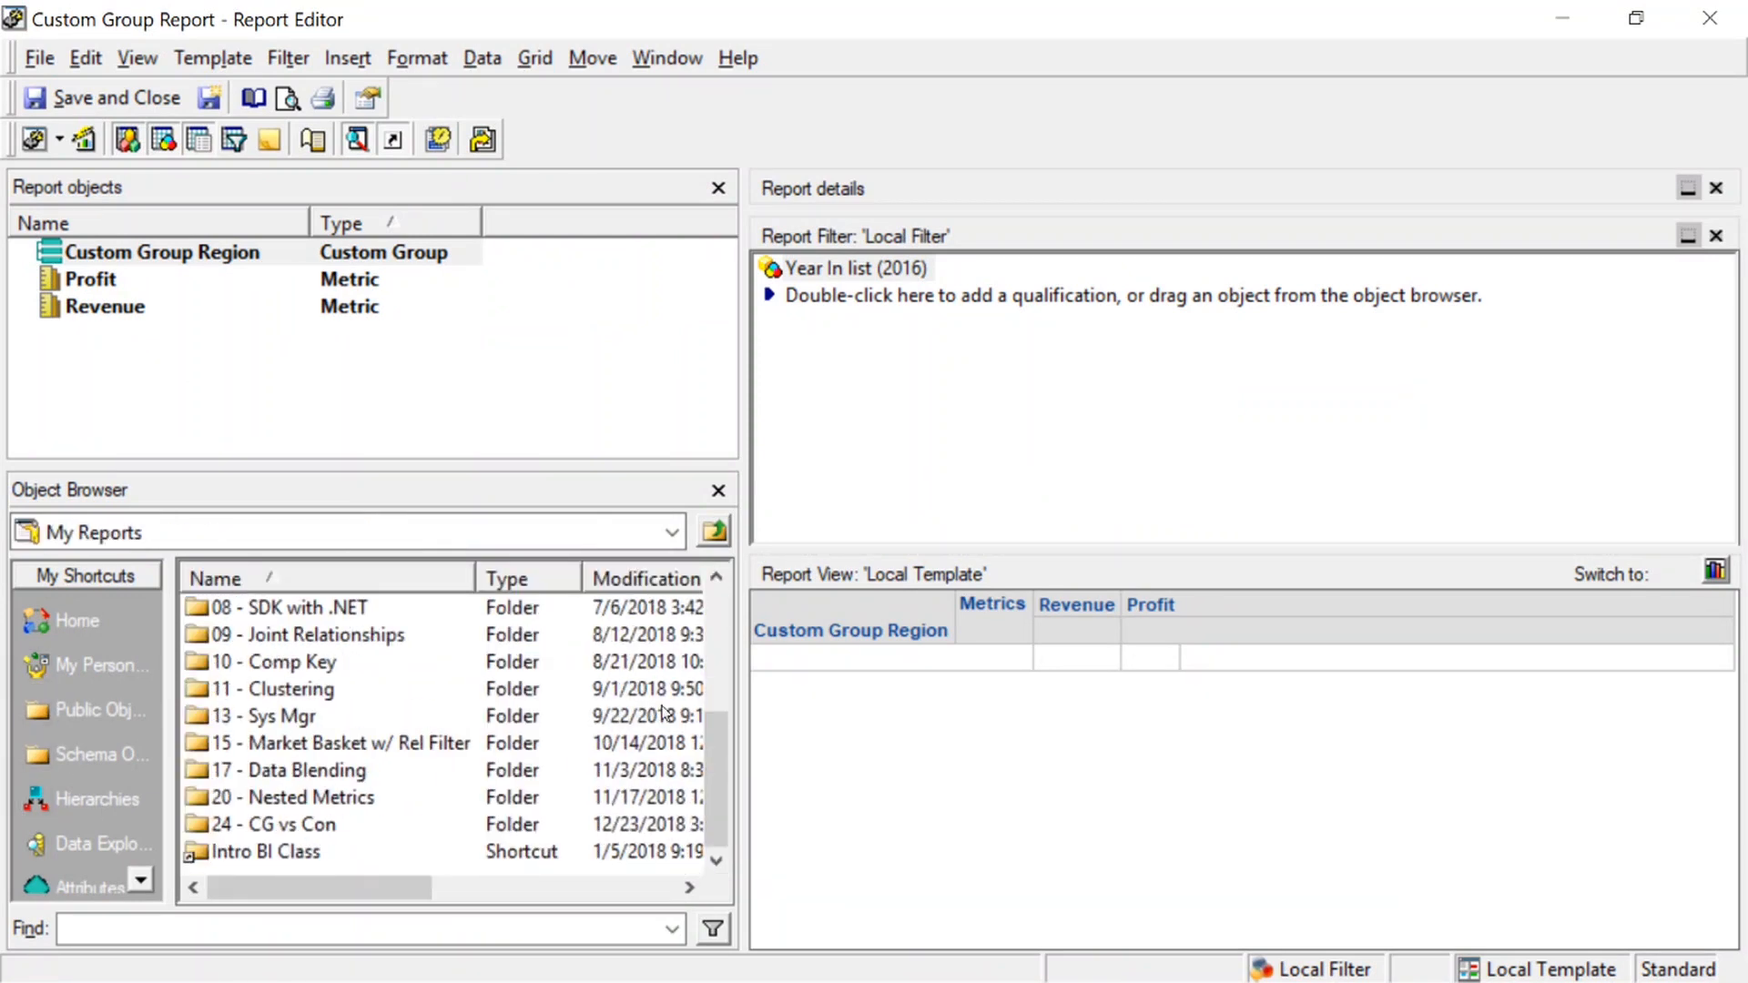
{"action": "double_click", "coordinate": [286, 824]}
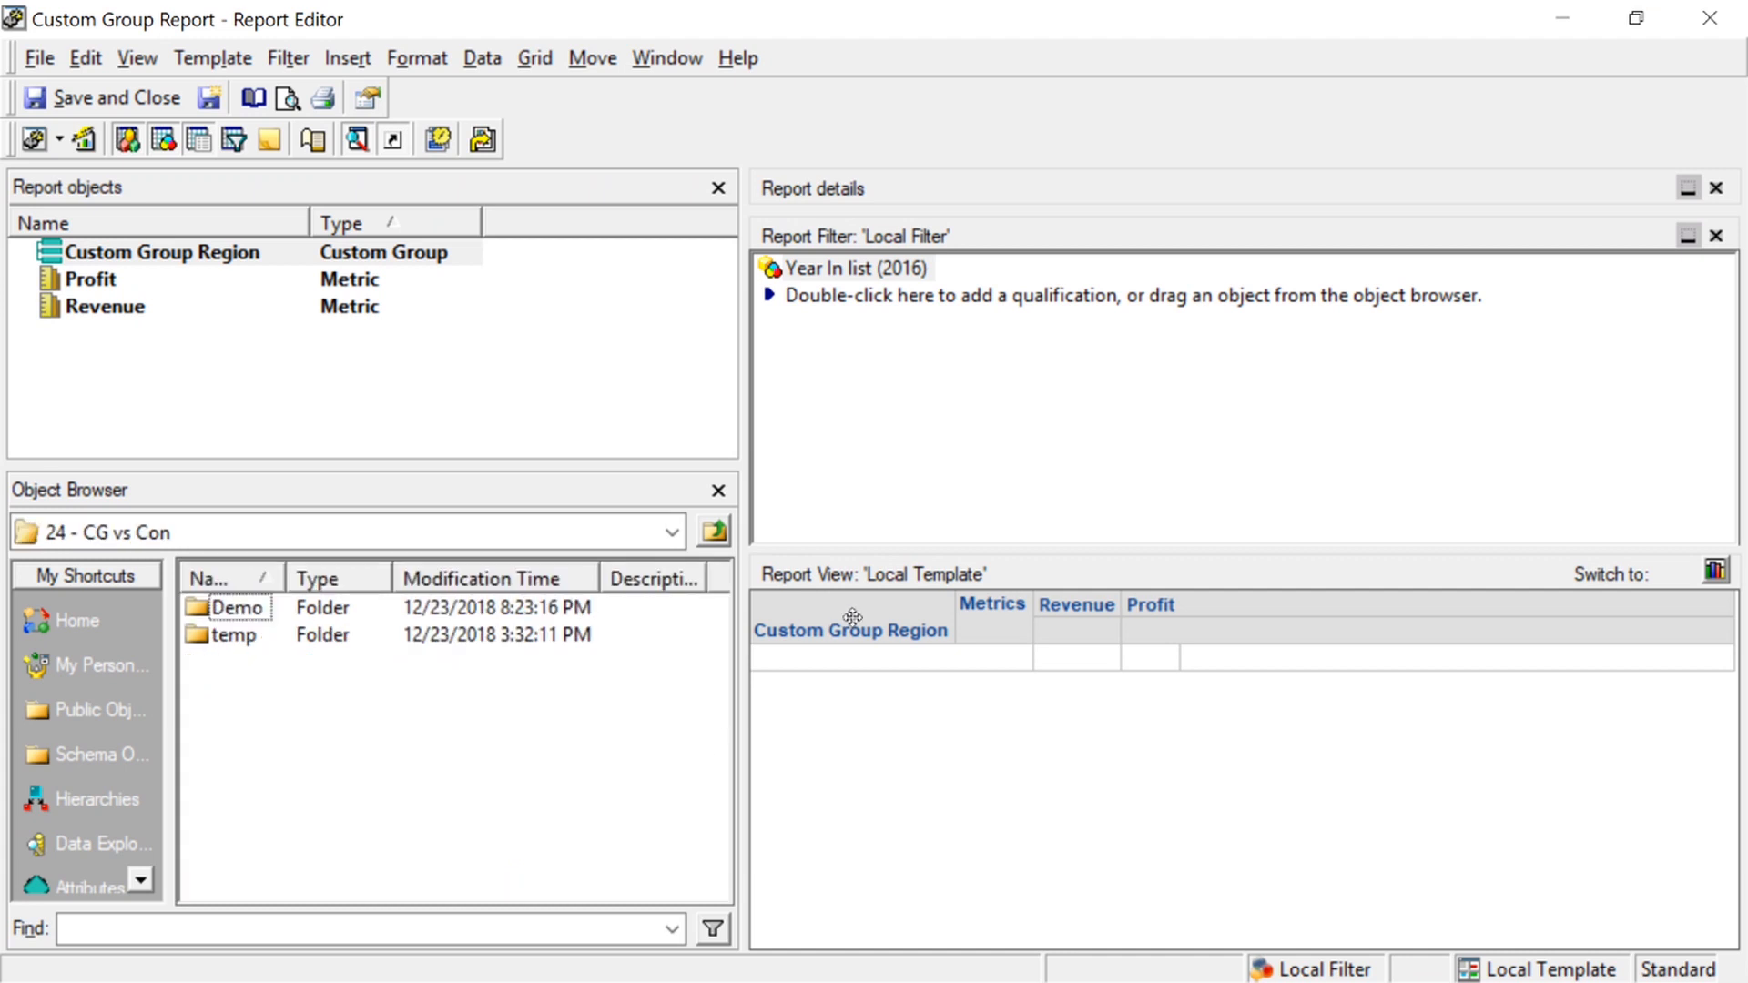
{"action": "right_click", "coordinate": [136, 251]}
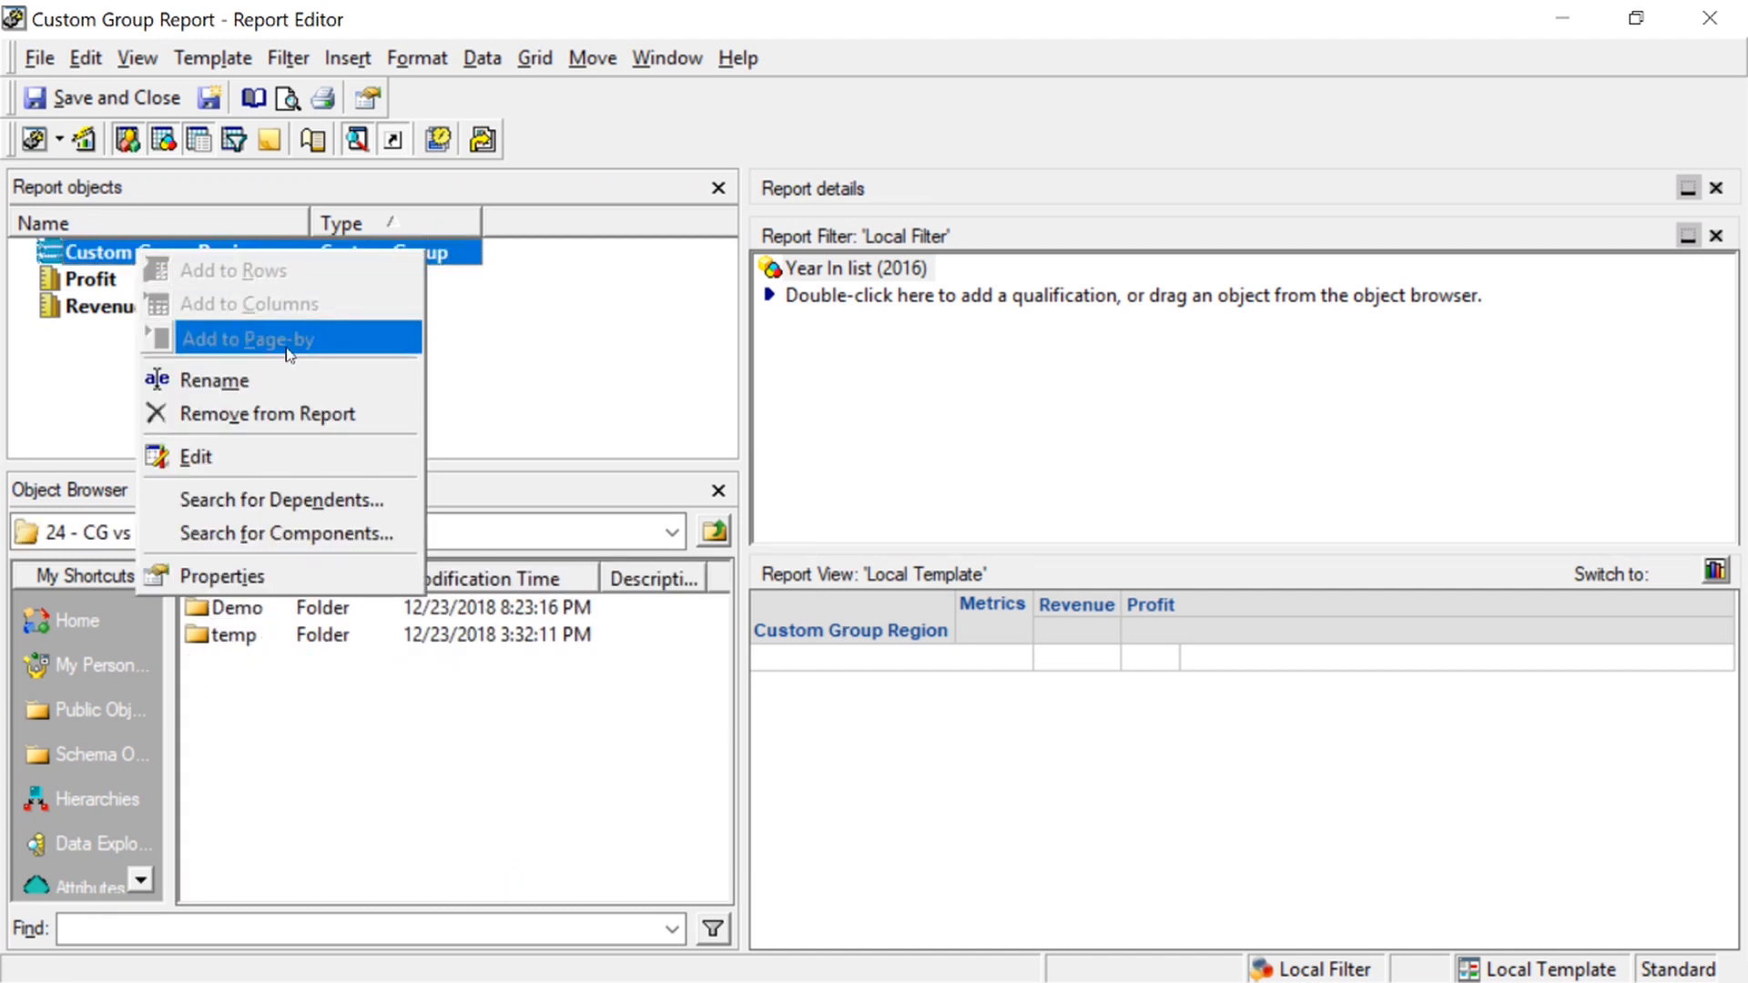
{"action": "left_click", "coordinate": [275, 415]}
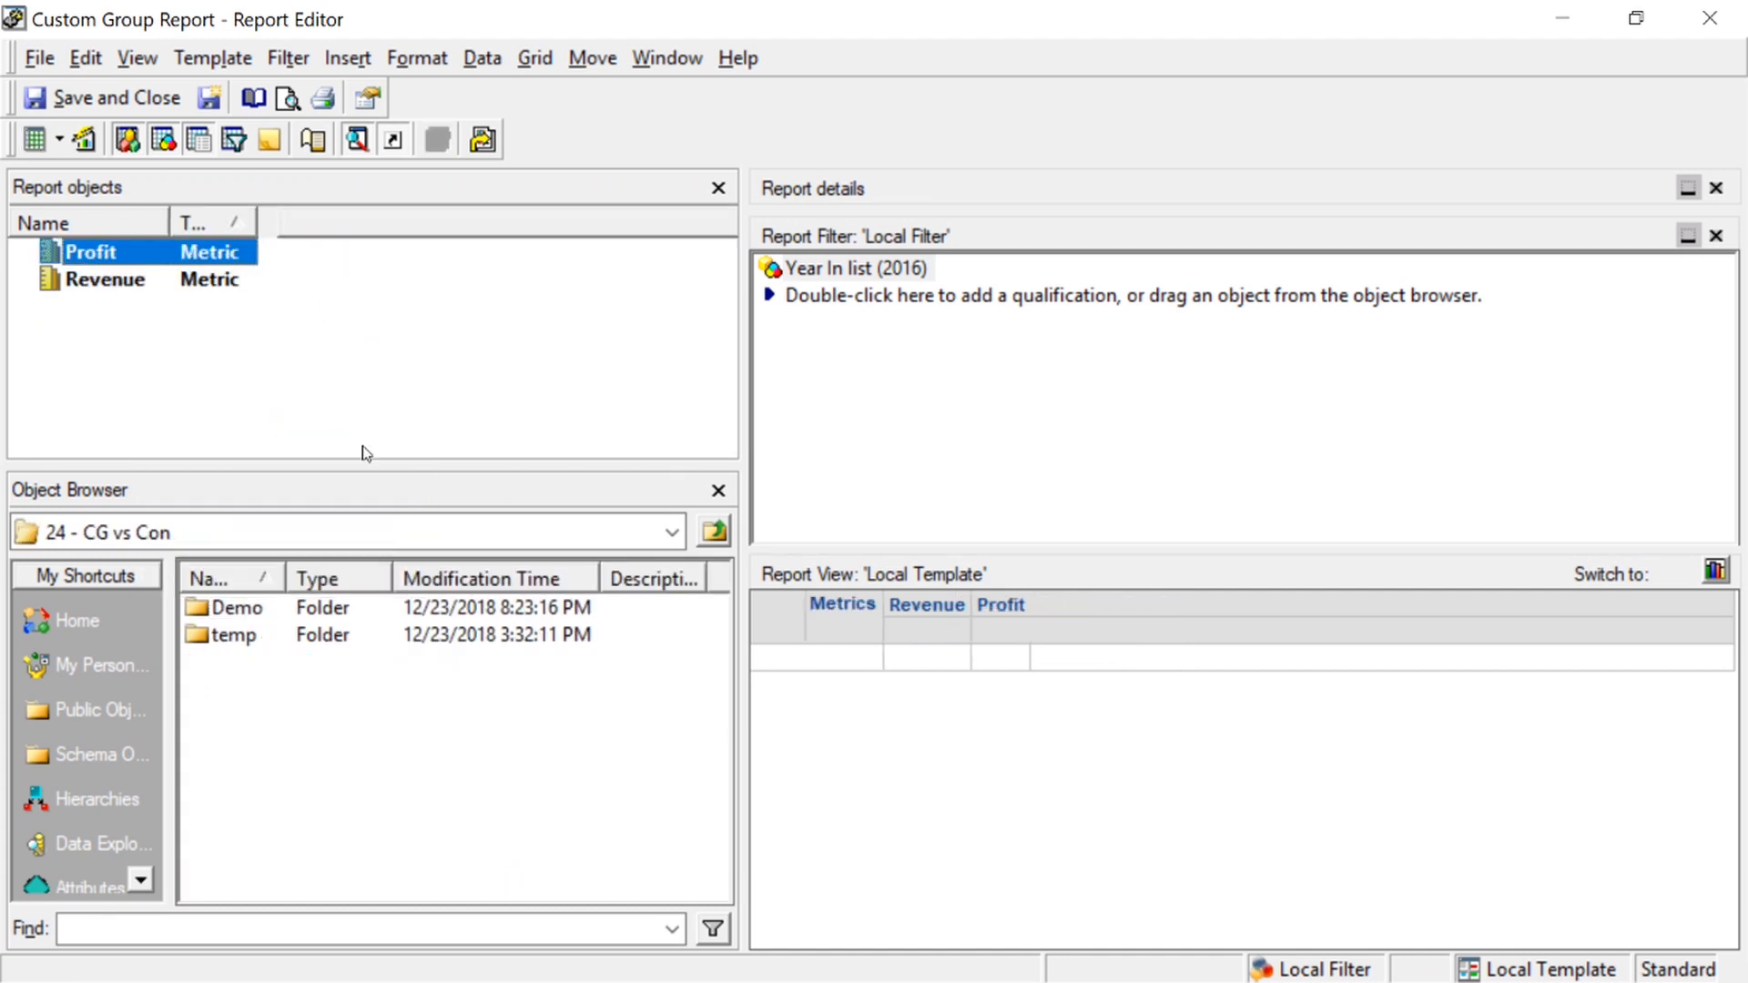
{"action": "double_click", "coordinate": [238, 608]}
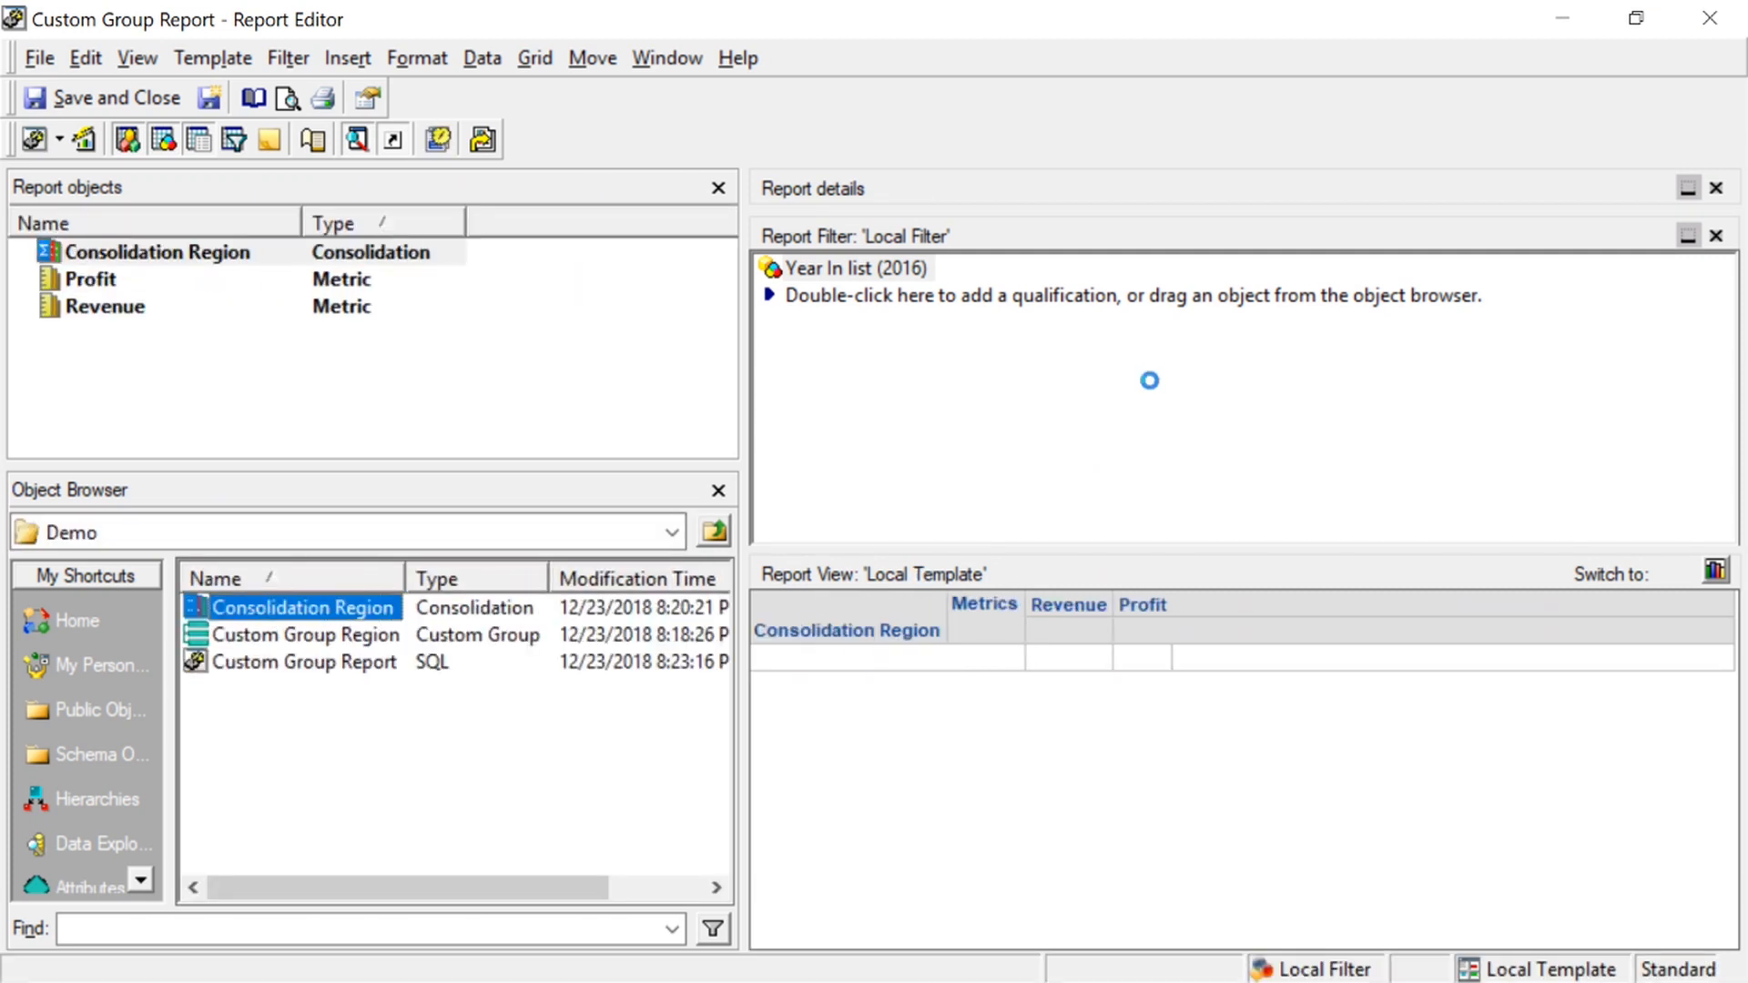
Run the report as a grid and check the Revenue and Profit rows for North, Mid and South
{"action": "left_click", "coordinate": [60, 144]}
{"action": "left_click", "coordinate": [60, 144]}
{"action": "left_click", "coordinate": [58, 146]}
{"action": "left_click", "coordinate": [82, 210]}
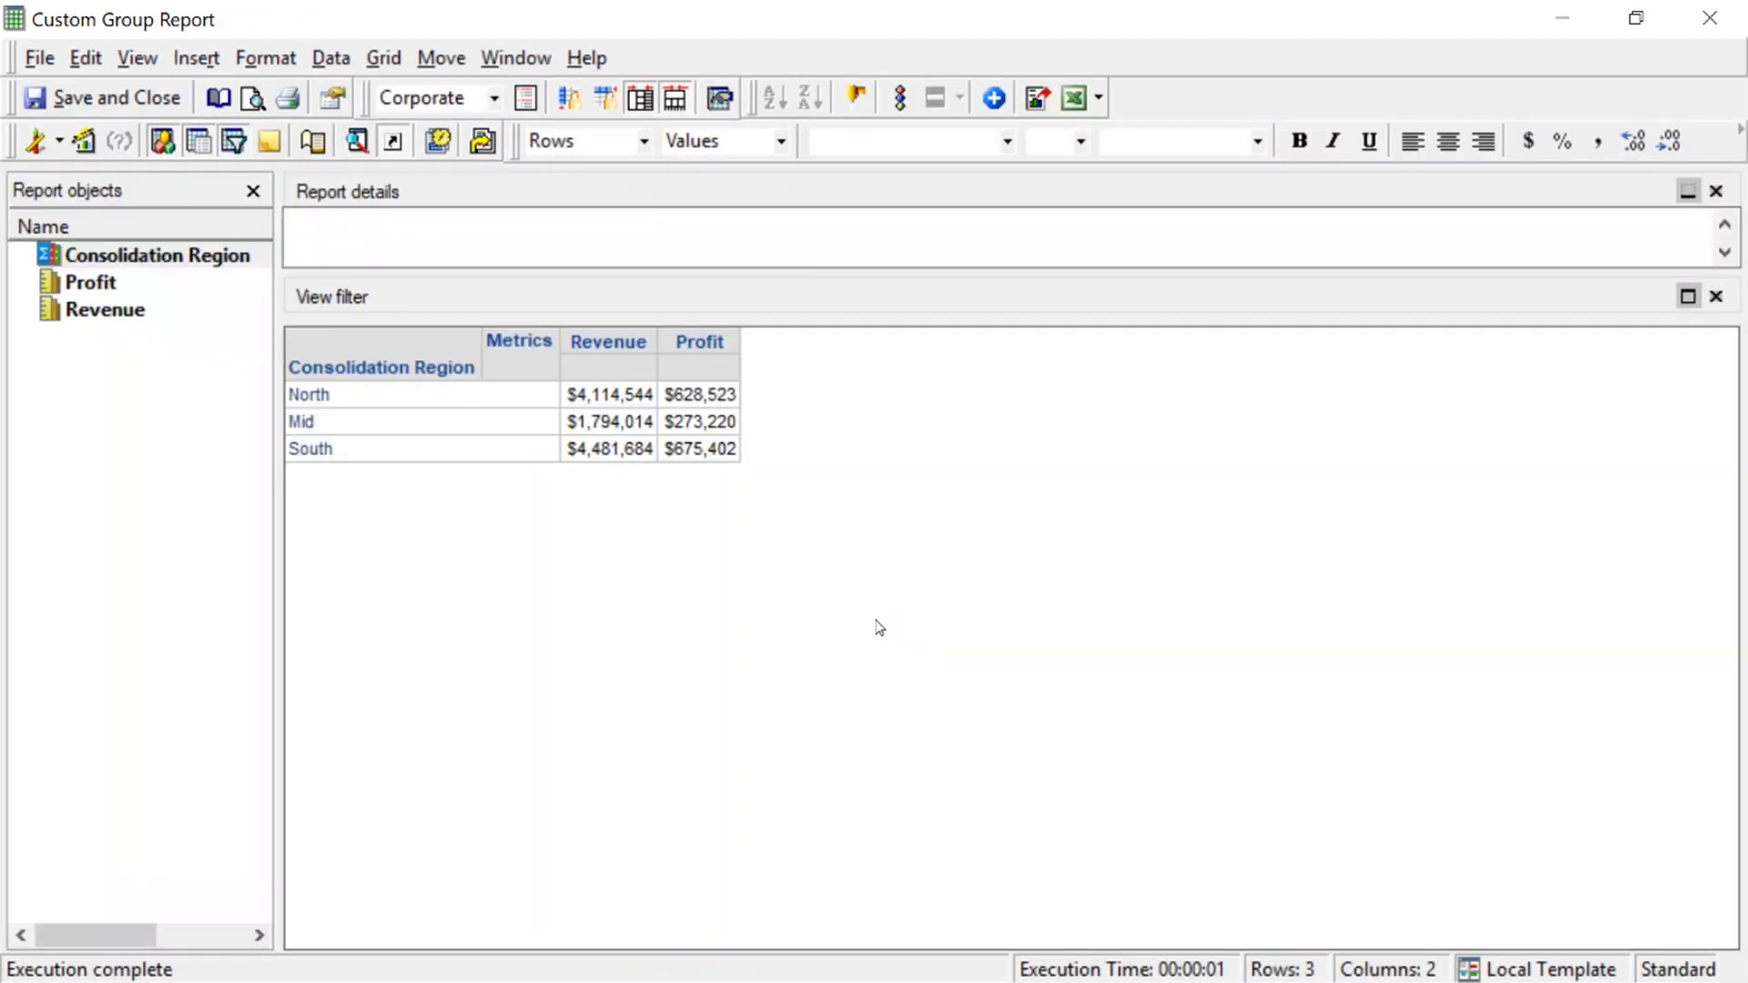
{"action": "right_click", "coordinate": [341, 393]}
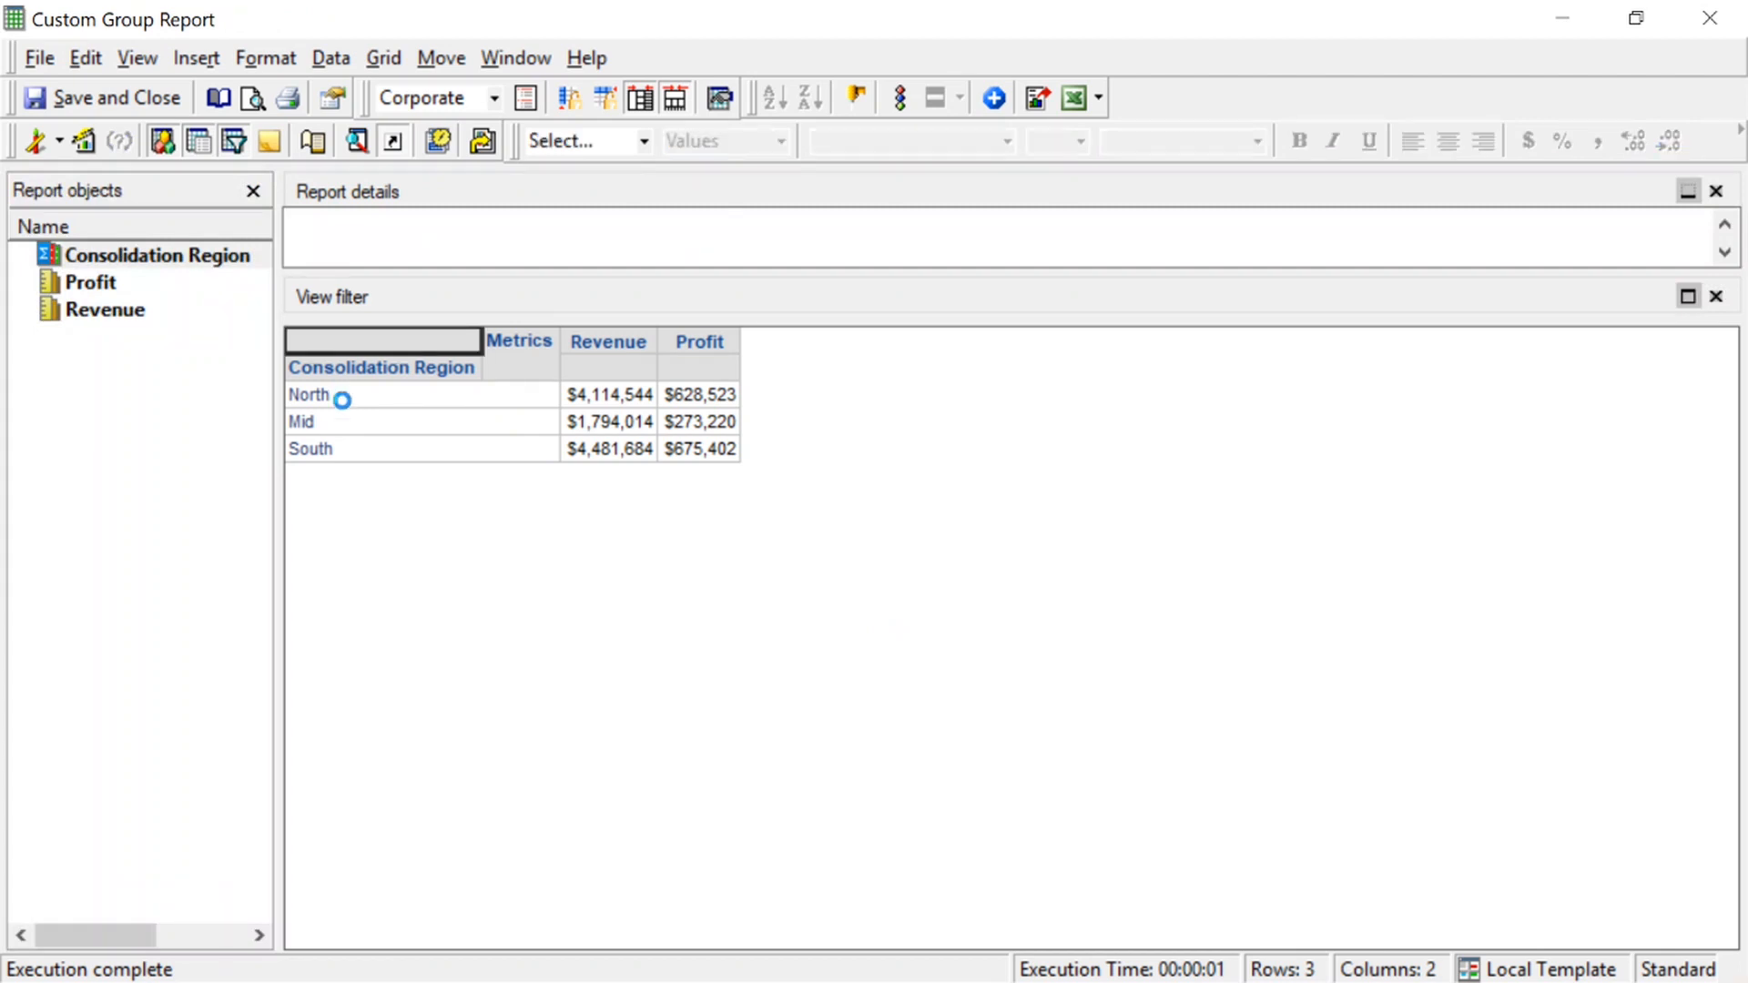
{"action": "left_click", "coordinate": [351, 423]}
{"action": "left_click", "coordinate": [351, 449]}
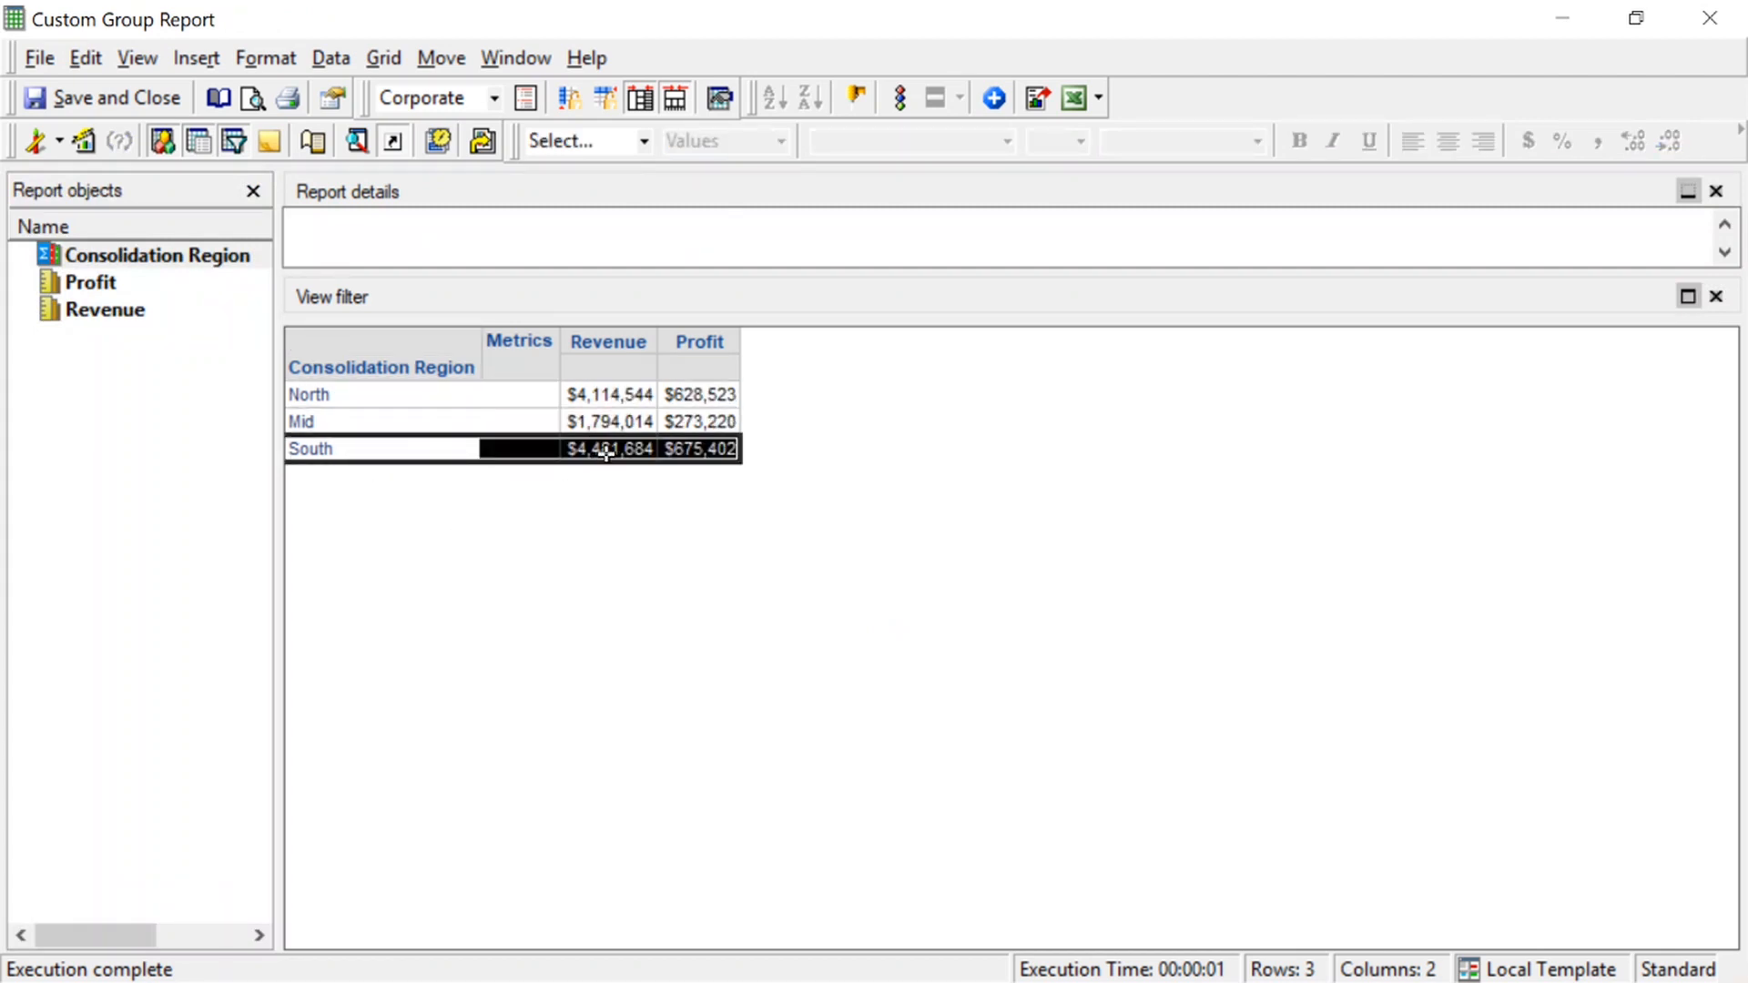
Switch the report to SQL View and examine the total number of passes and the select statement of Pass0
{"action": "left_click", "coordinate": [139, 58]}
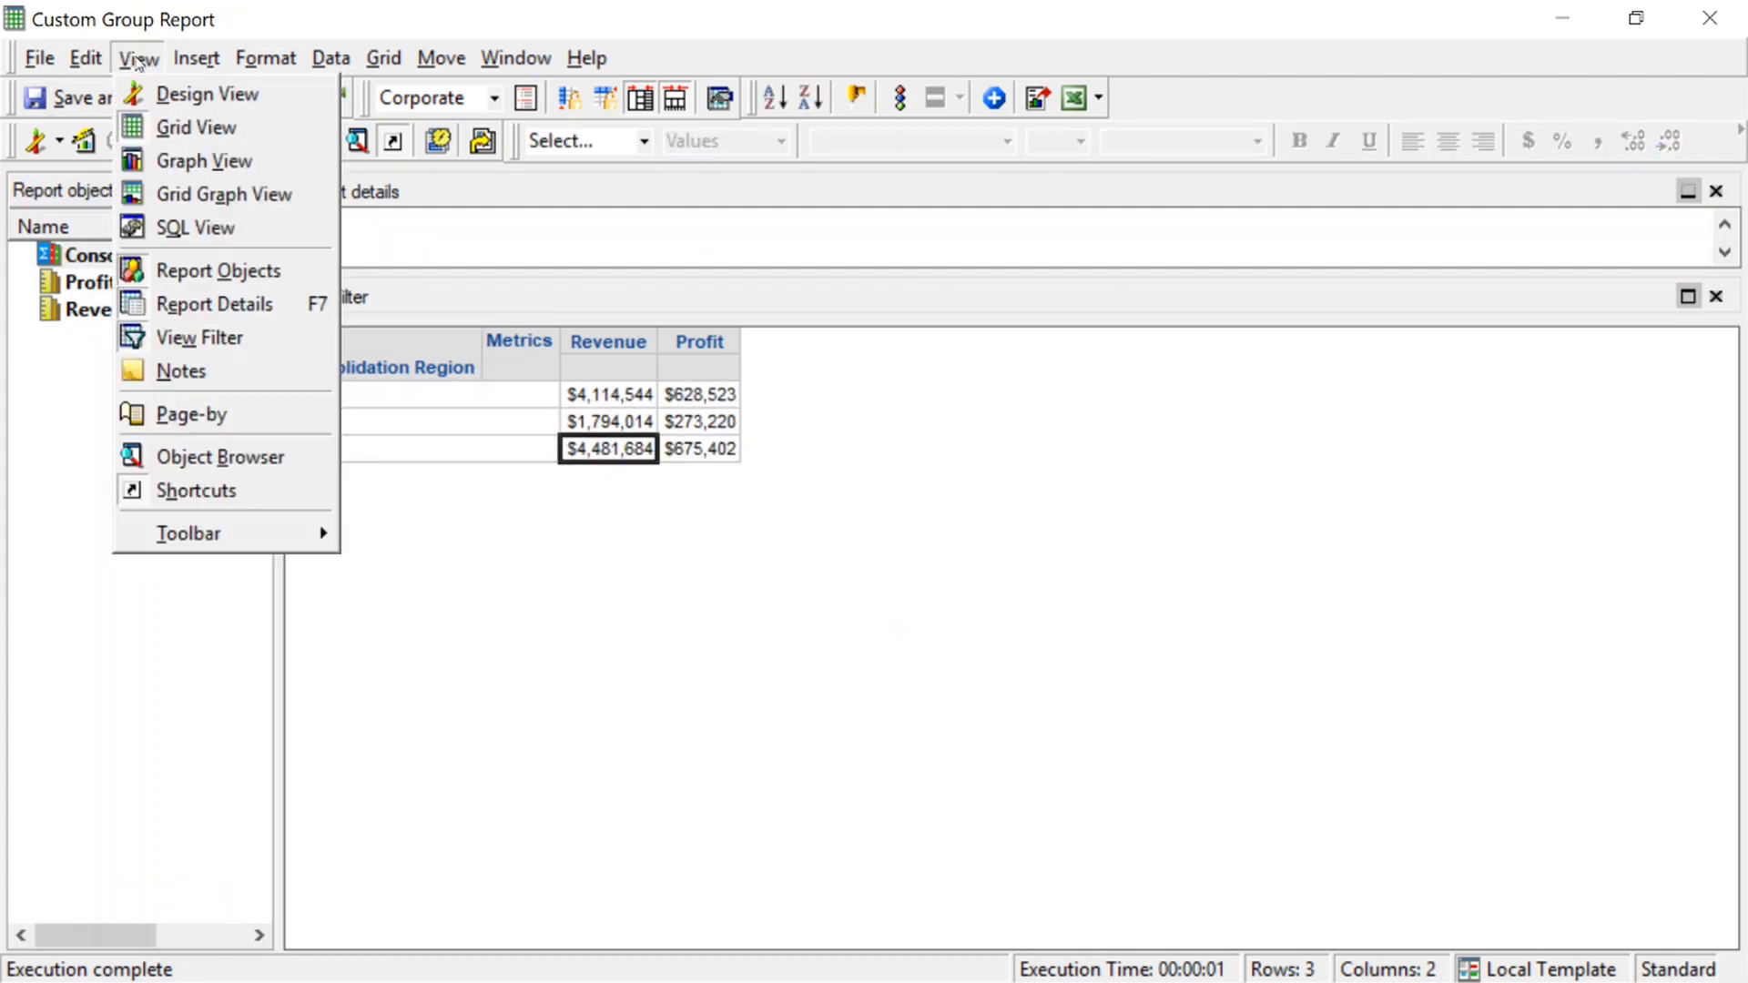
{"action": "left_click", "coordinate": [196, 227]}
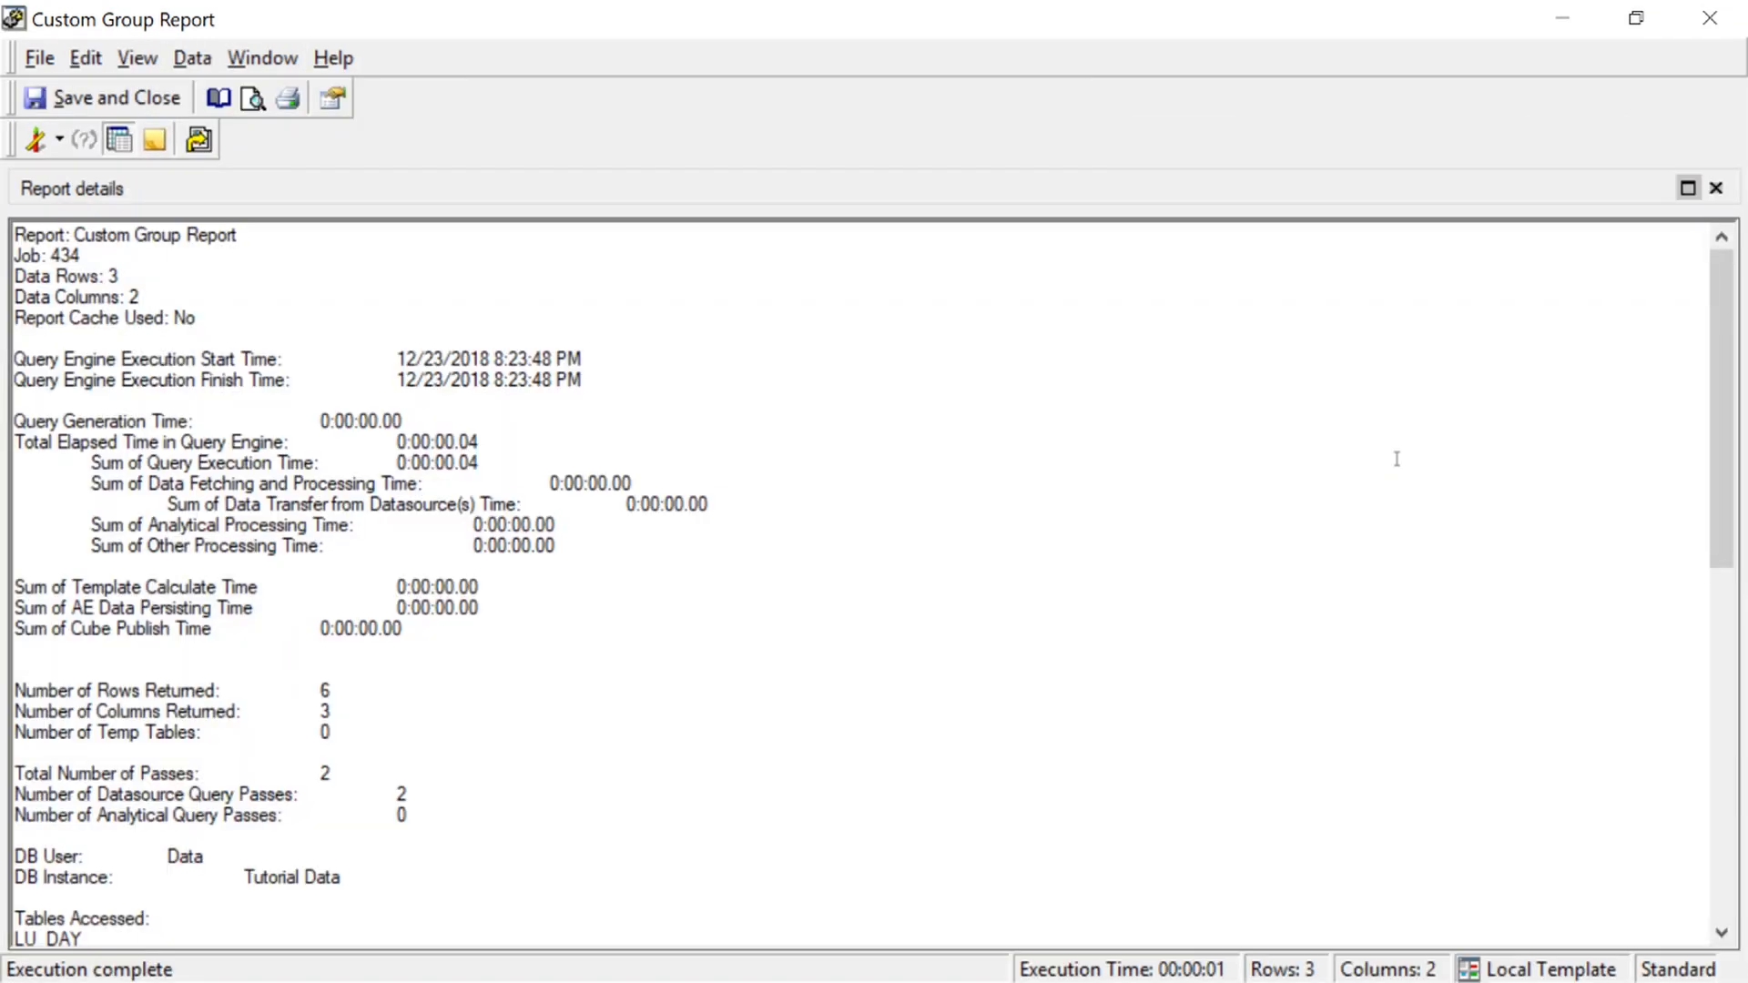
{"action": "scroll", "coordinate": [1104, 456], "scroll_direction": "down", "scroll_amount": 3}
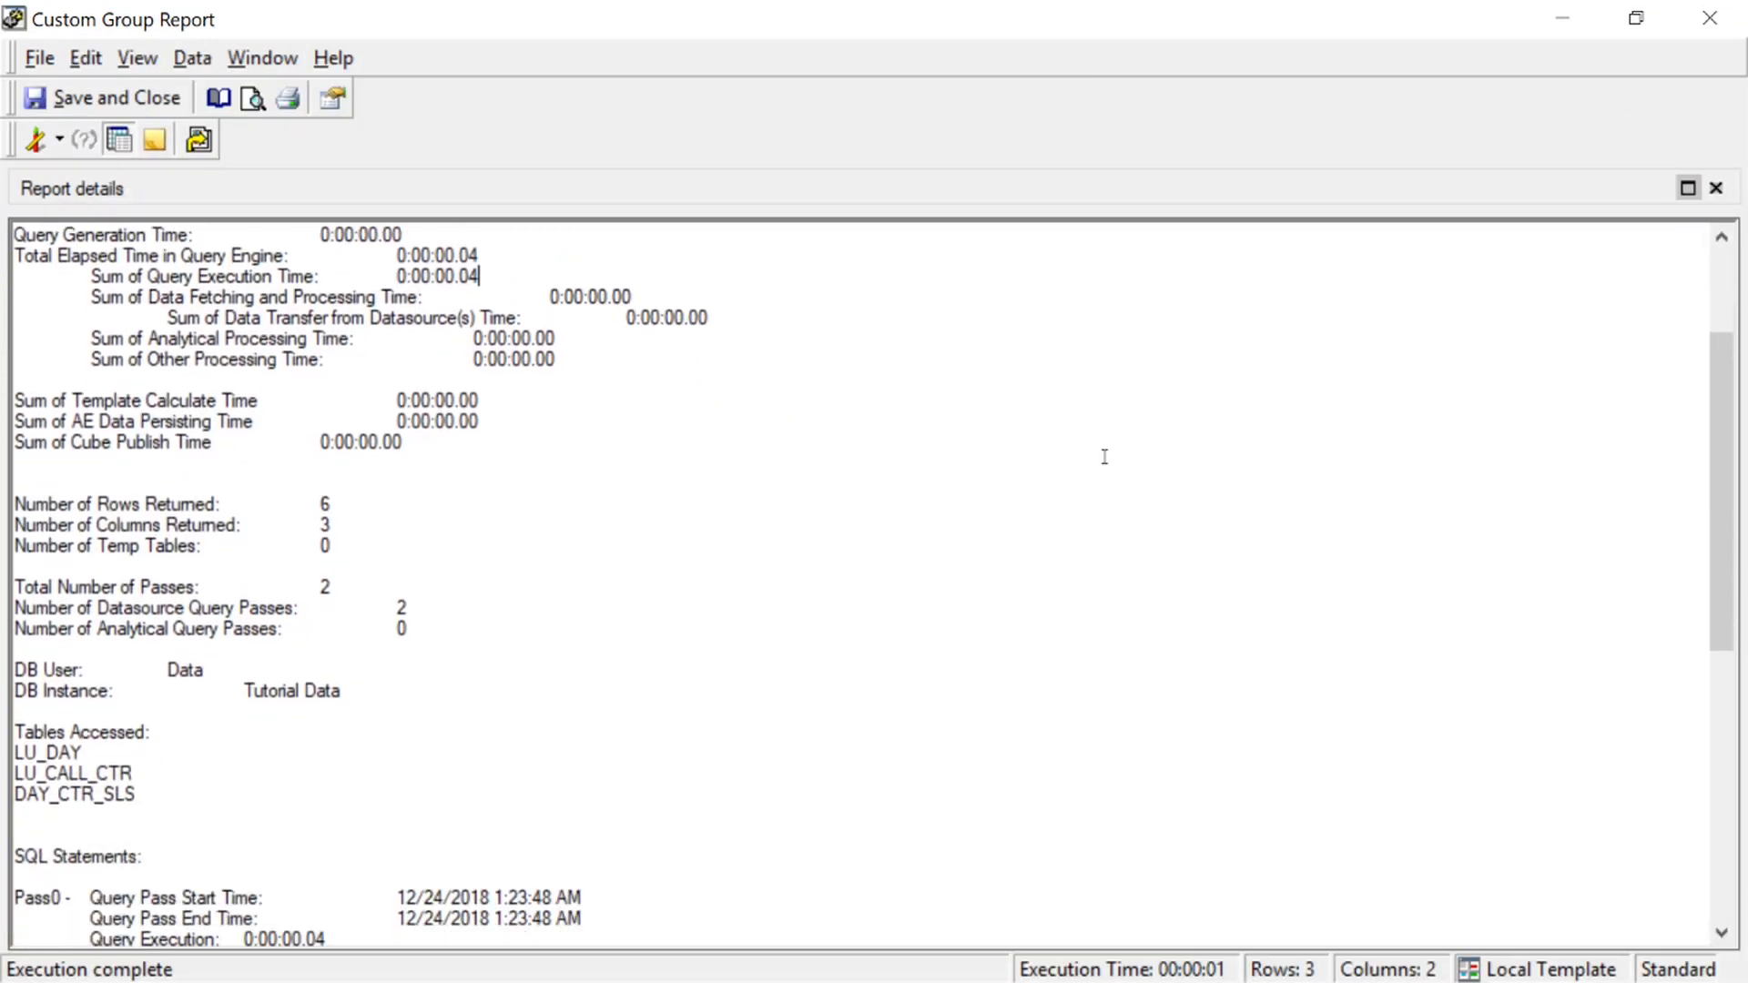
{"action": "scroll", "coordinate": [1104, 457], "scroll_direction": "down", "scroll_amount": 10}
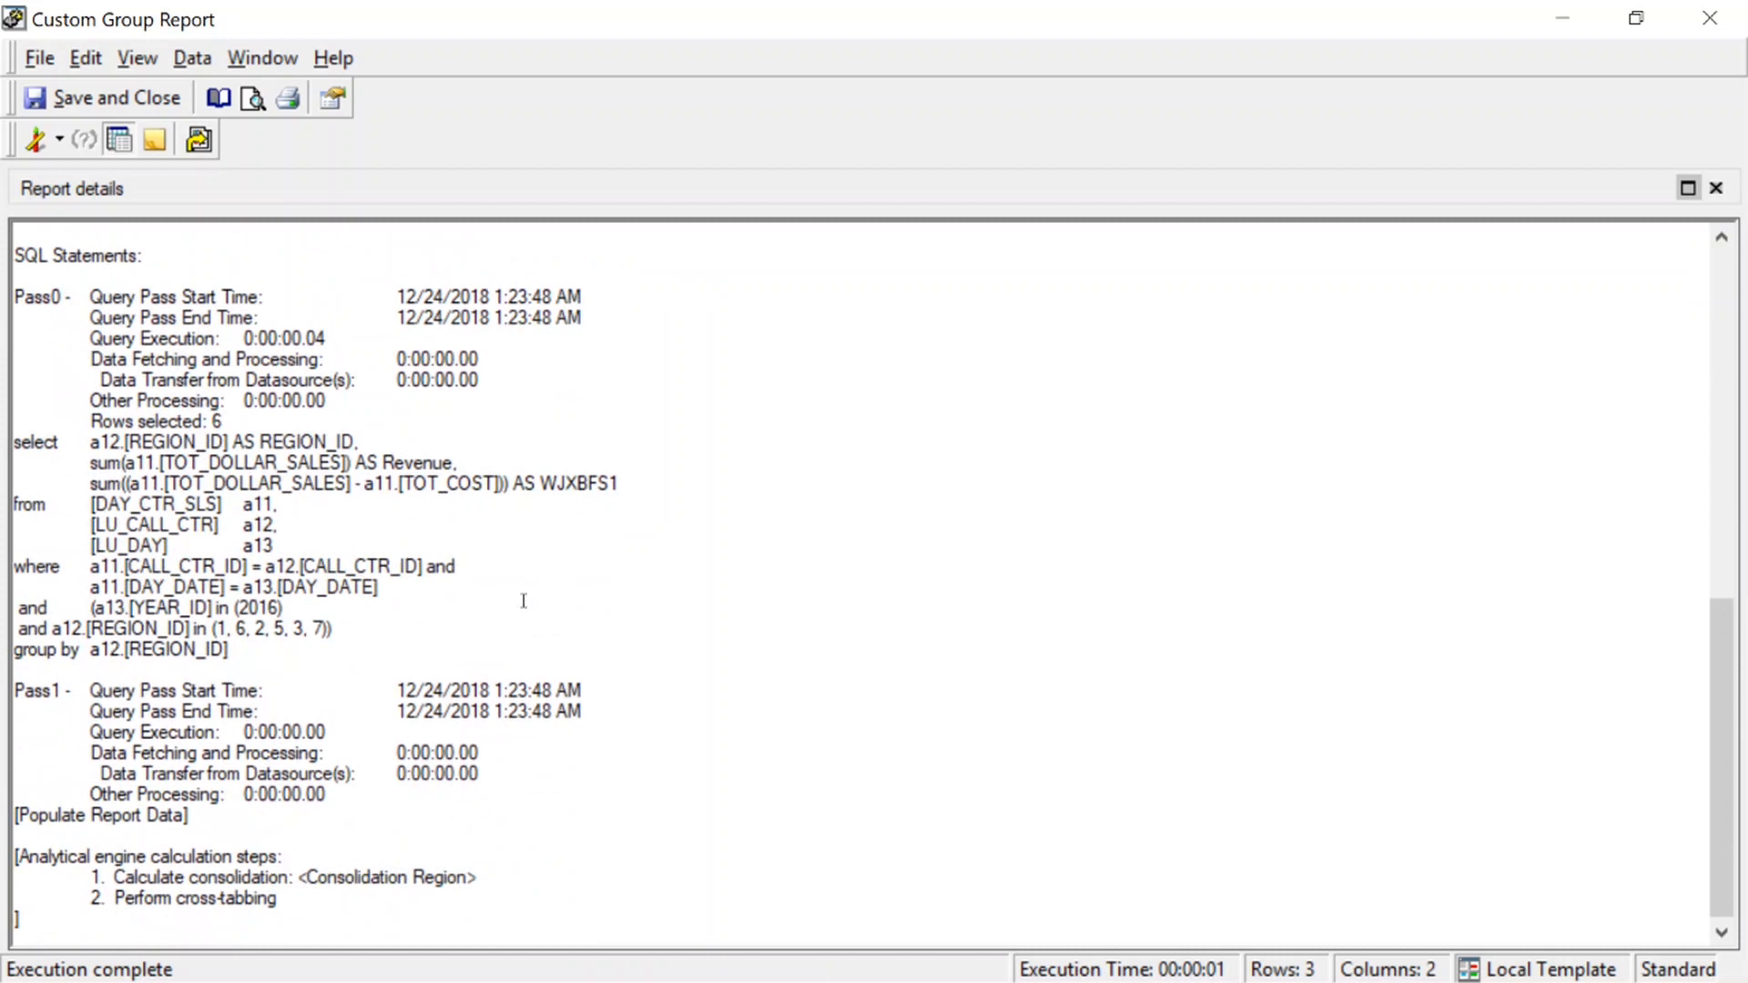
{"action": "left_click_drag", "start_coordinate": [230, 649], "coordinate": [3, 437]}
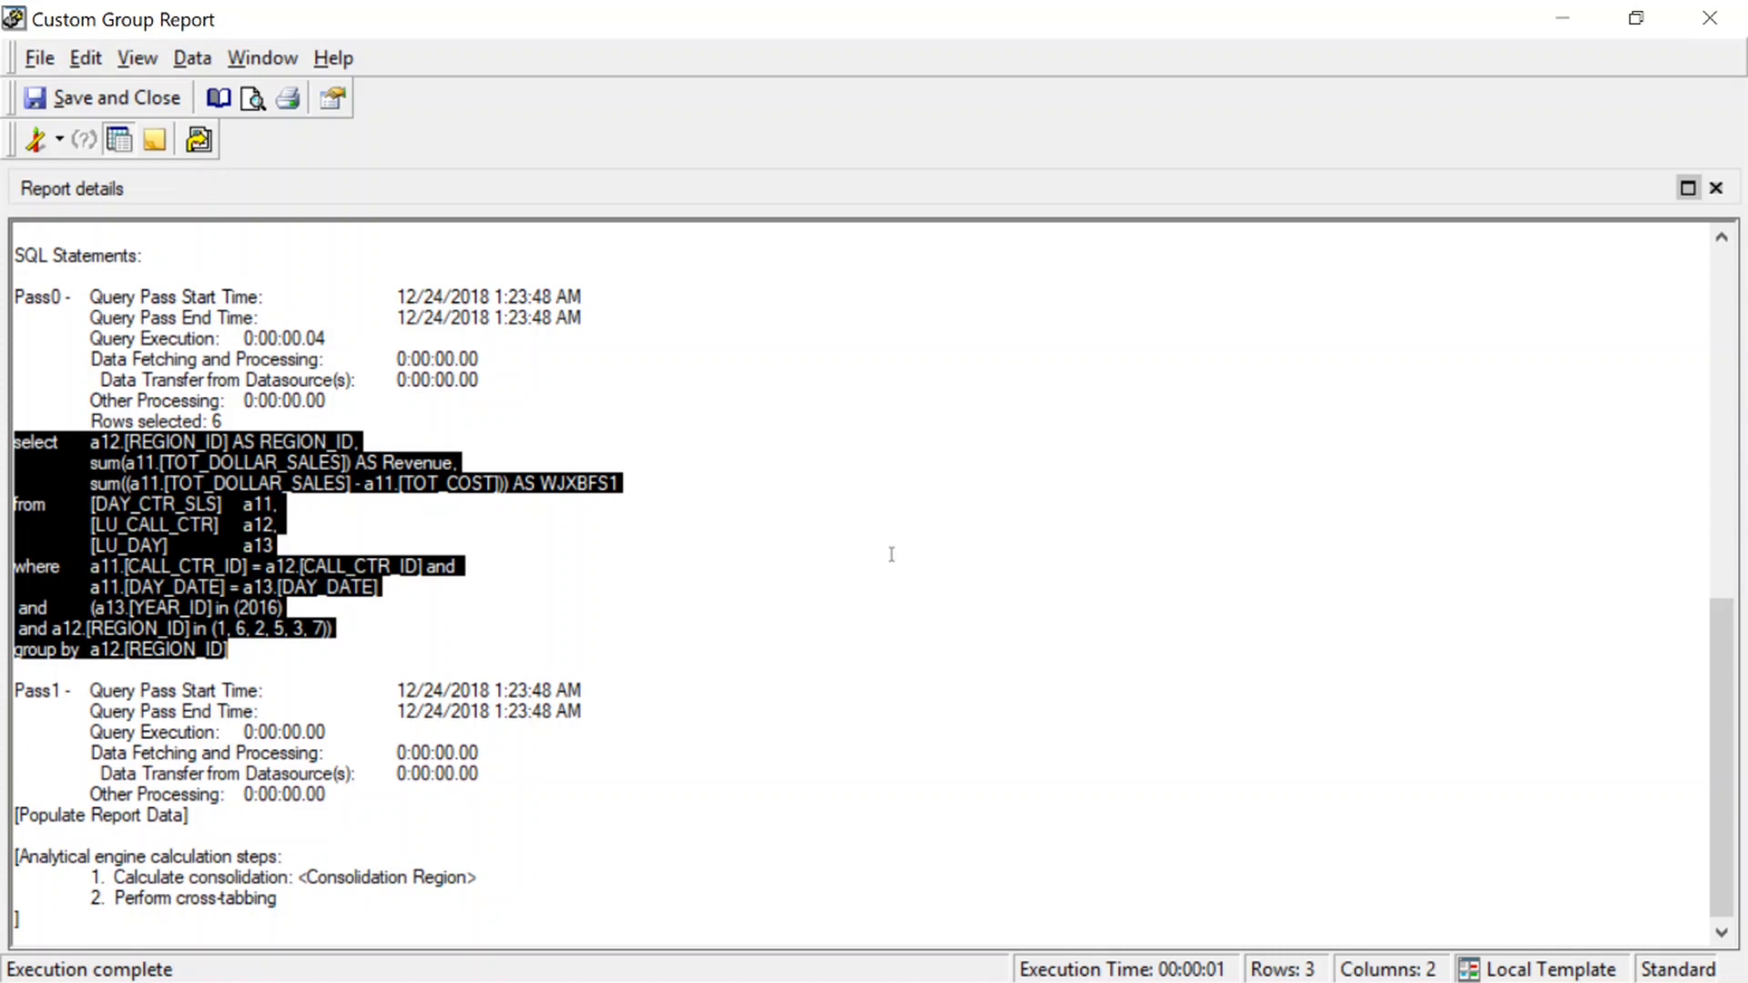
{"action": "left_click", "coordinate": [893, 544]}
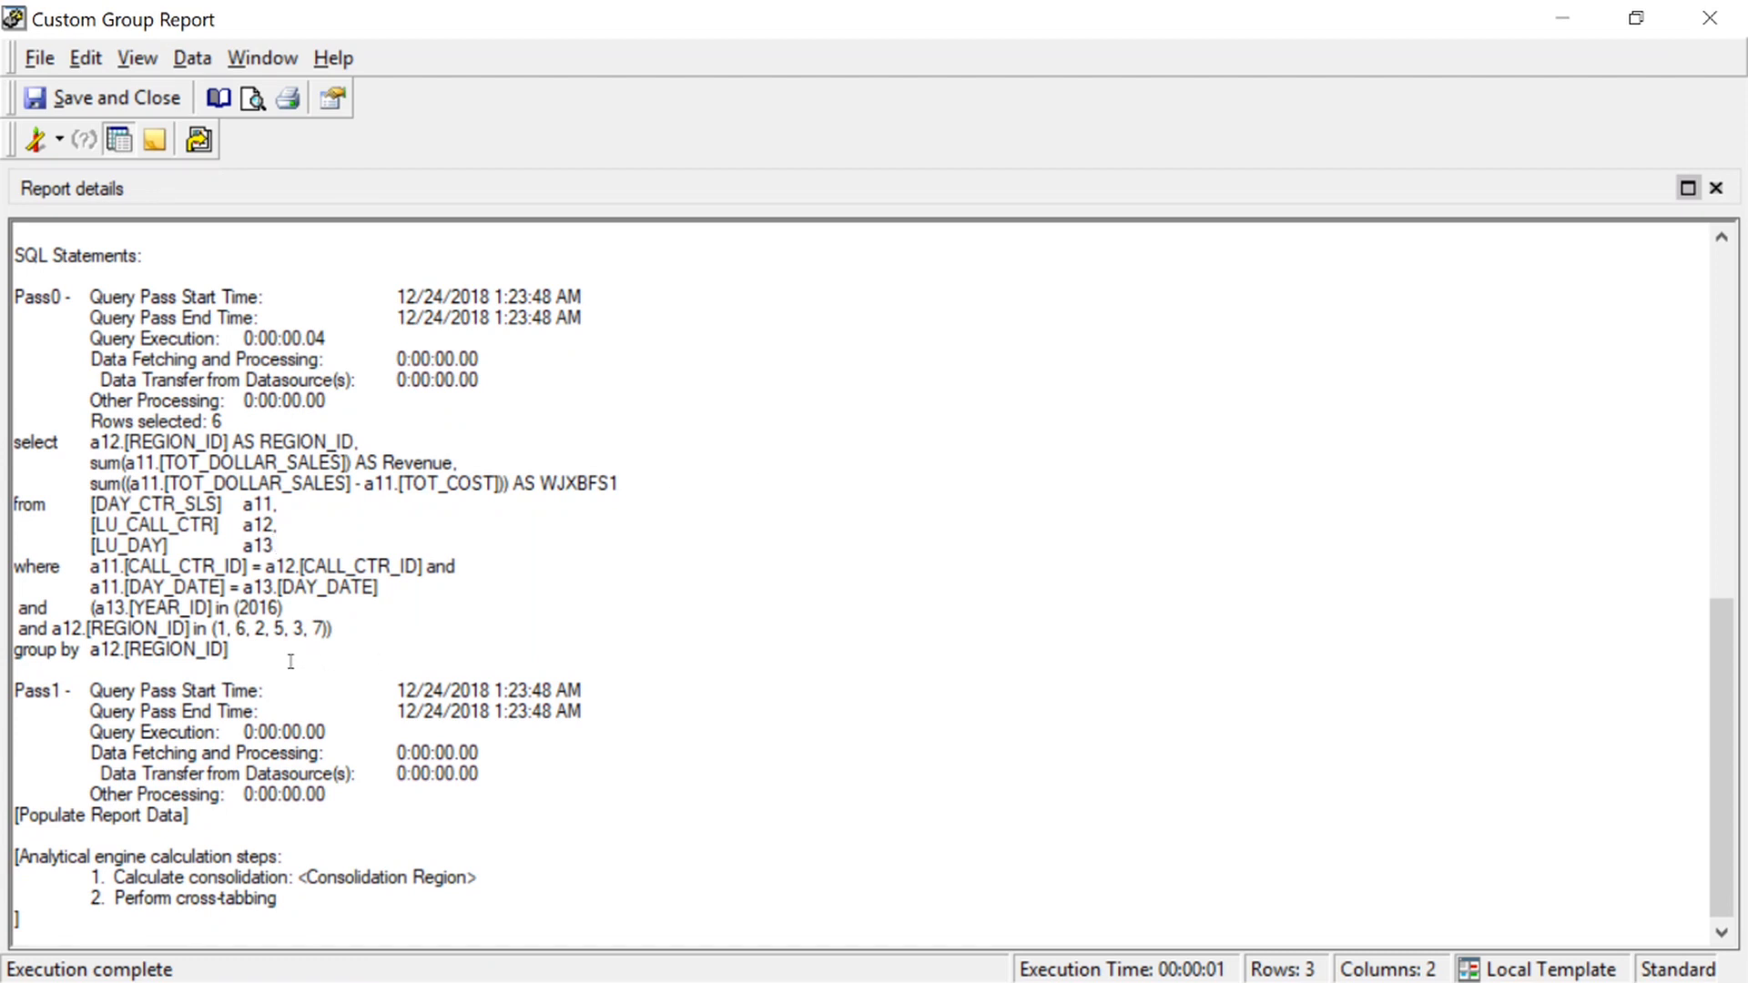
{"action": "left_click_drag", "start_coordinate": [292, 657], "coordinate": [2, 443]}
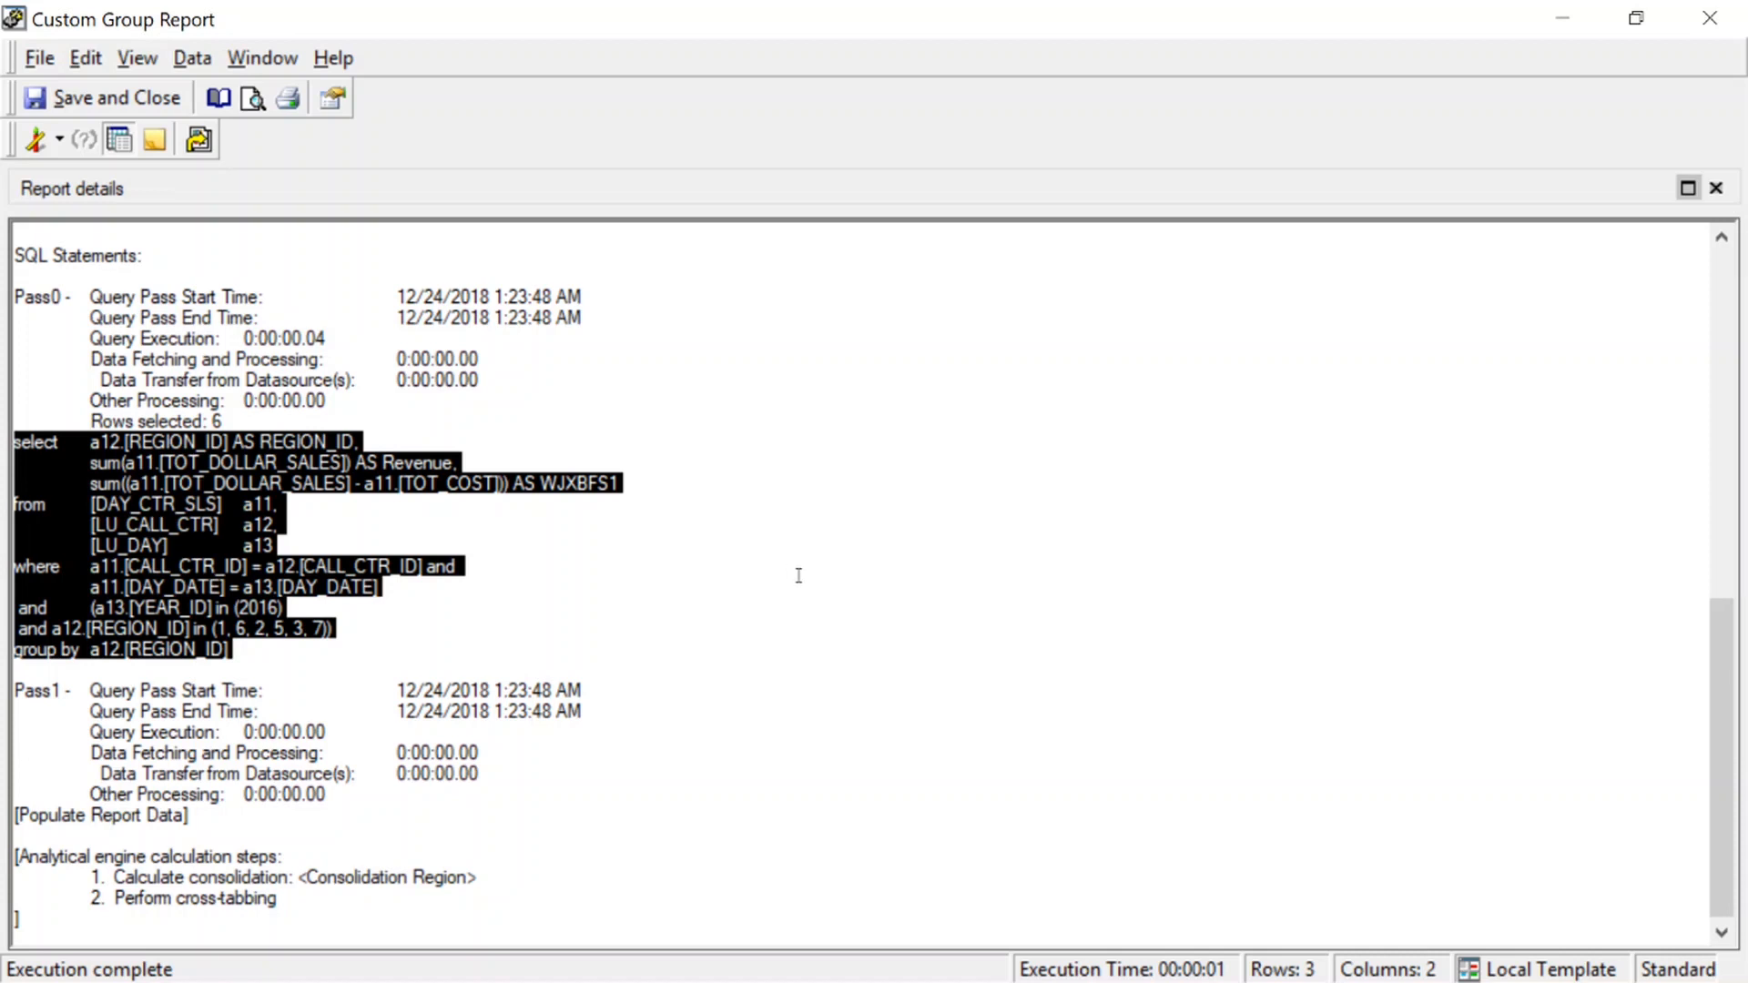
{"action": "left_click", "coordinate": [1440, 579]}
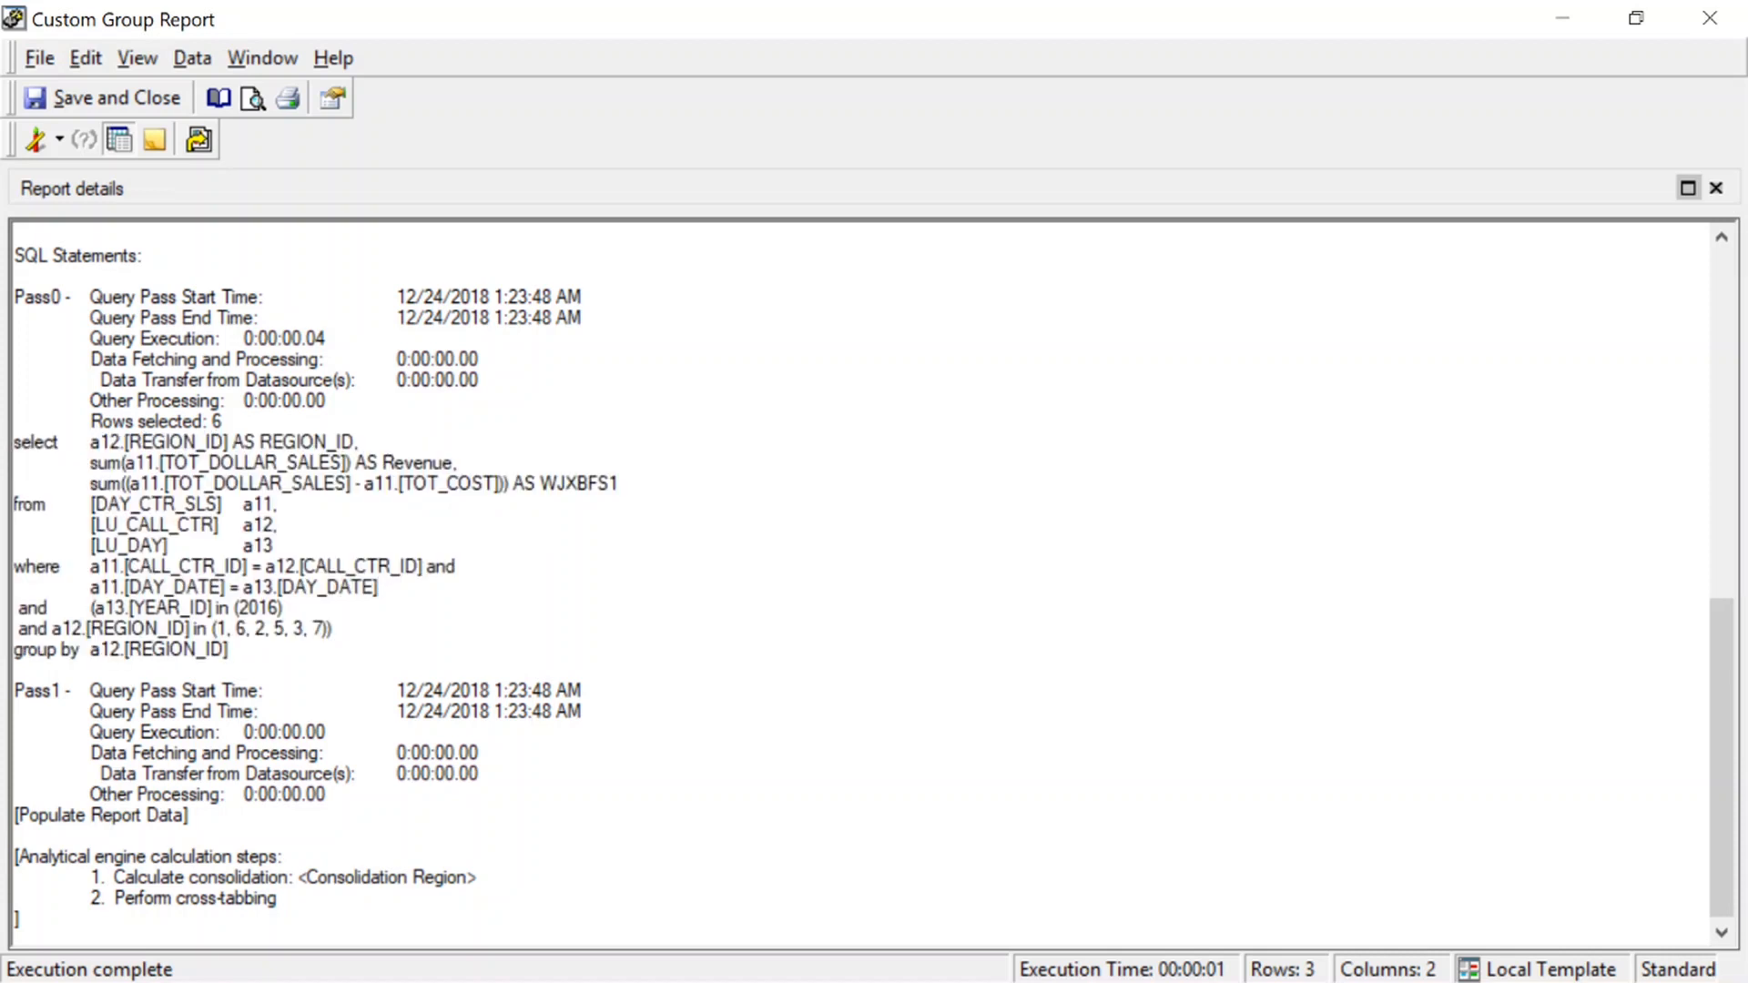